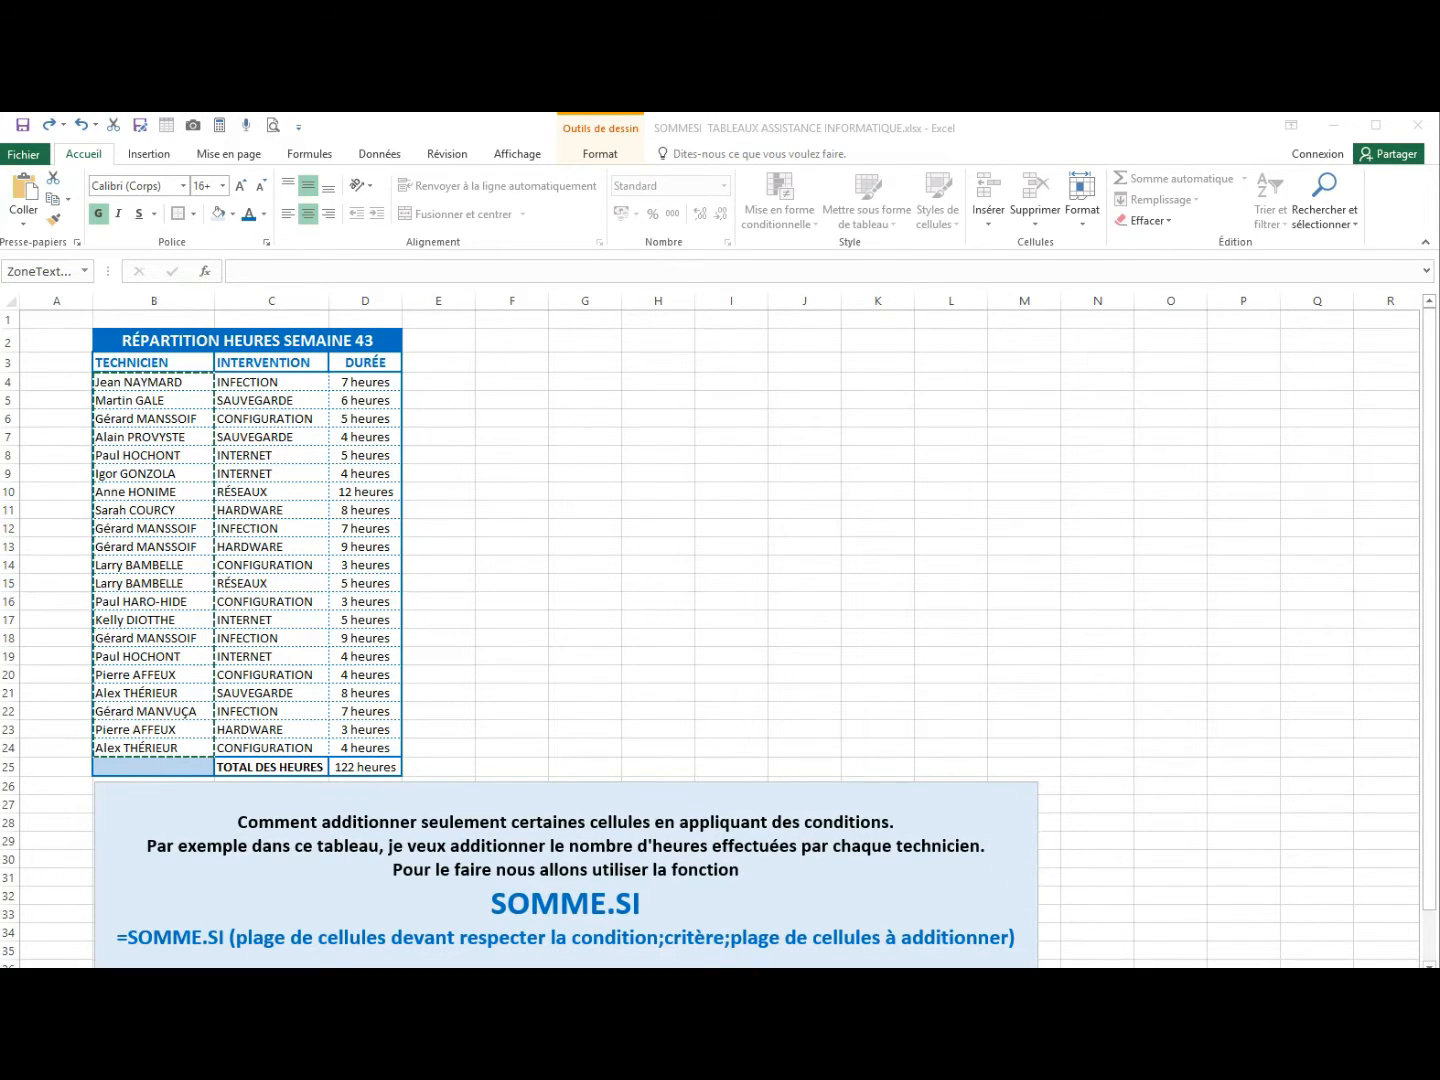
# Save the workbook and deselect the explanatory text box below the table.
pyautogui.click(17, 131)
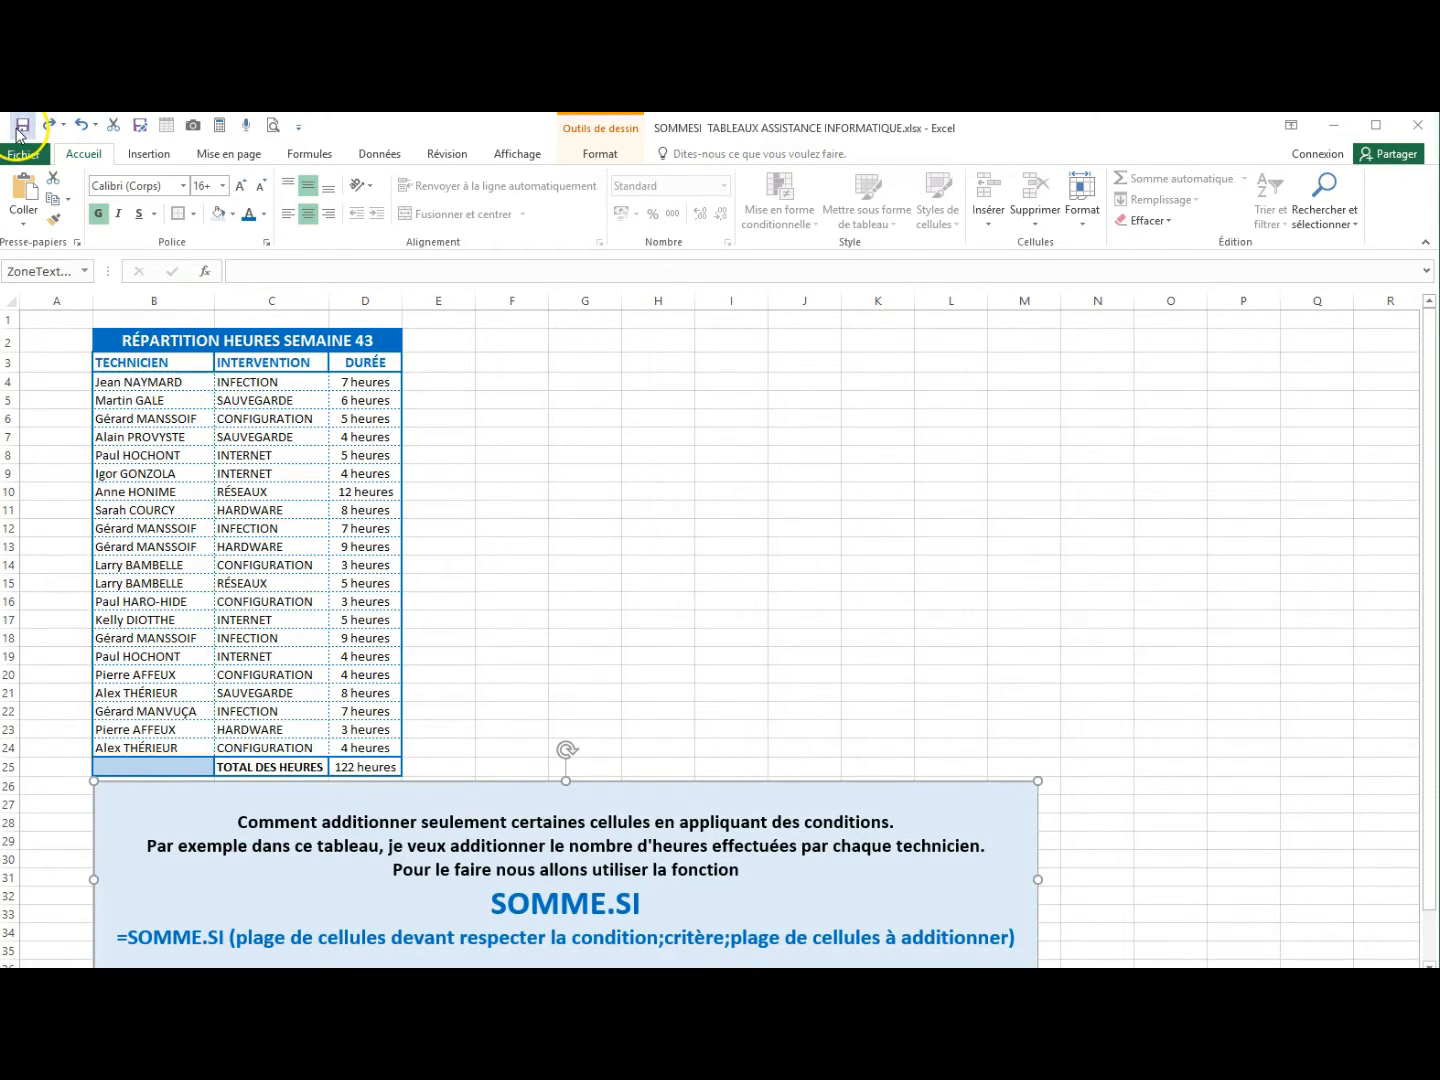
pyautogui.click(570, 301)
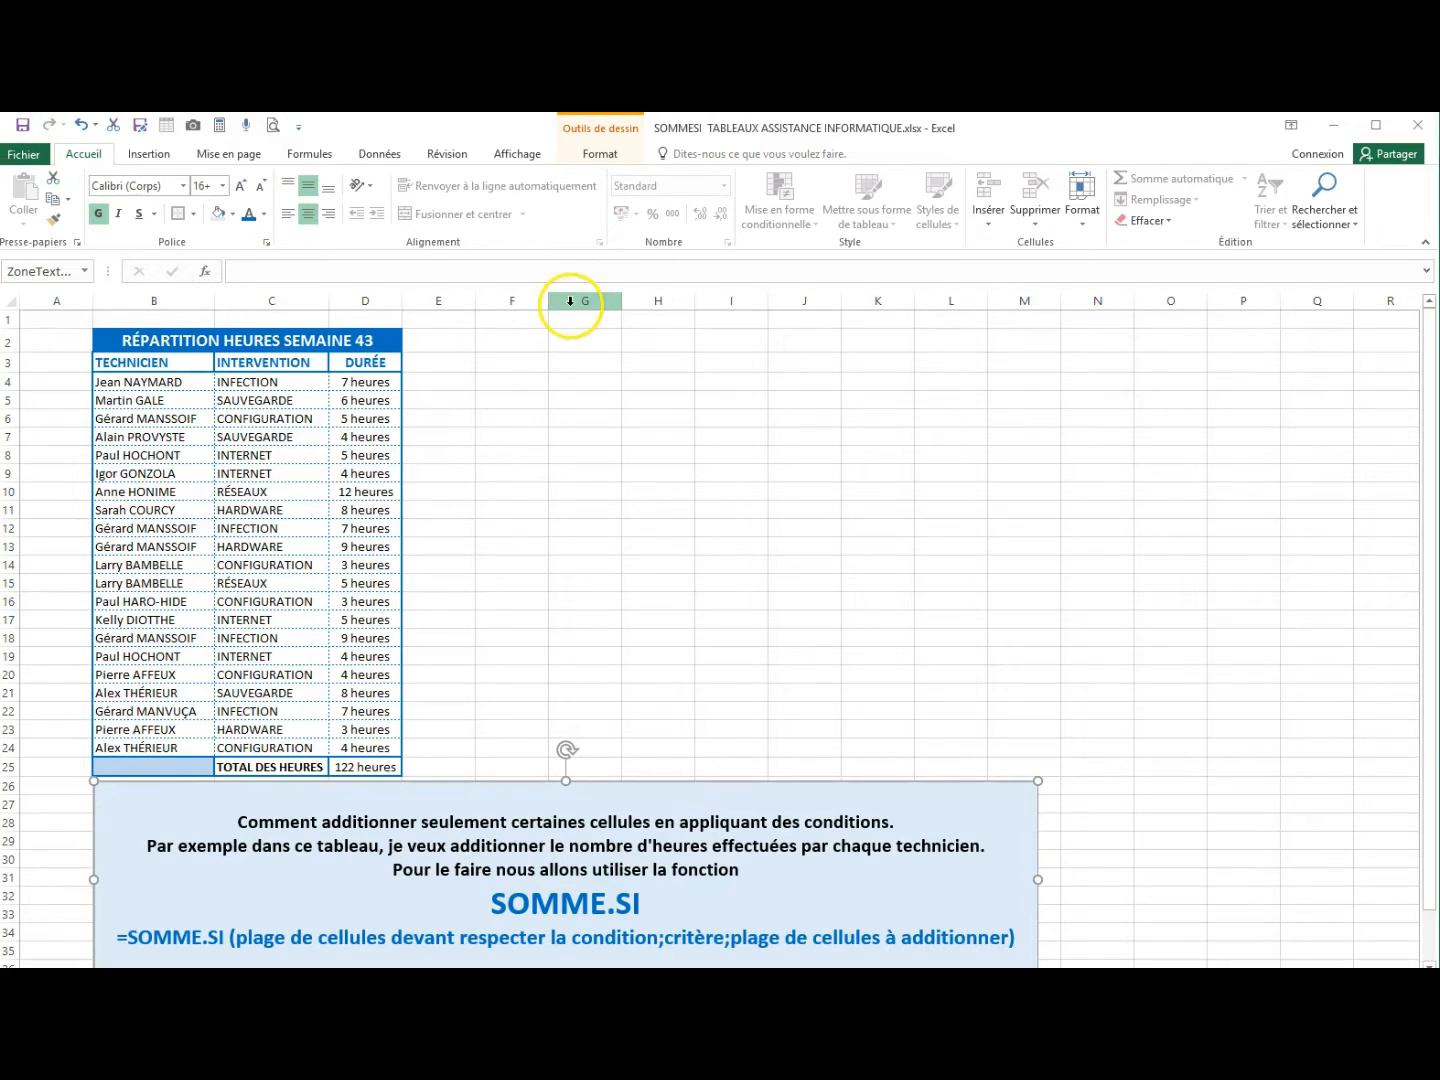
pyautogui.click(882, 550)
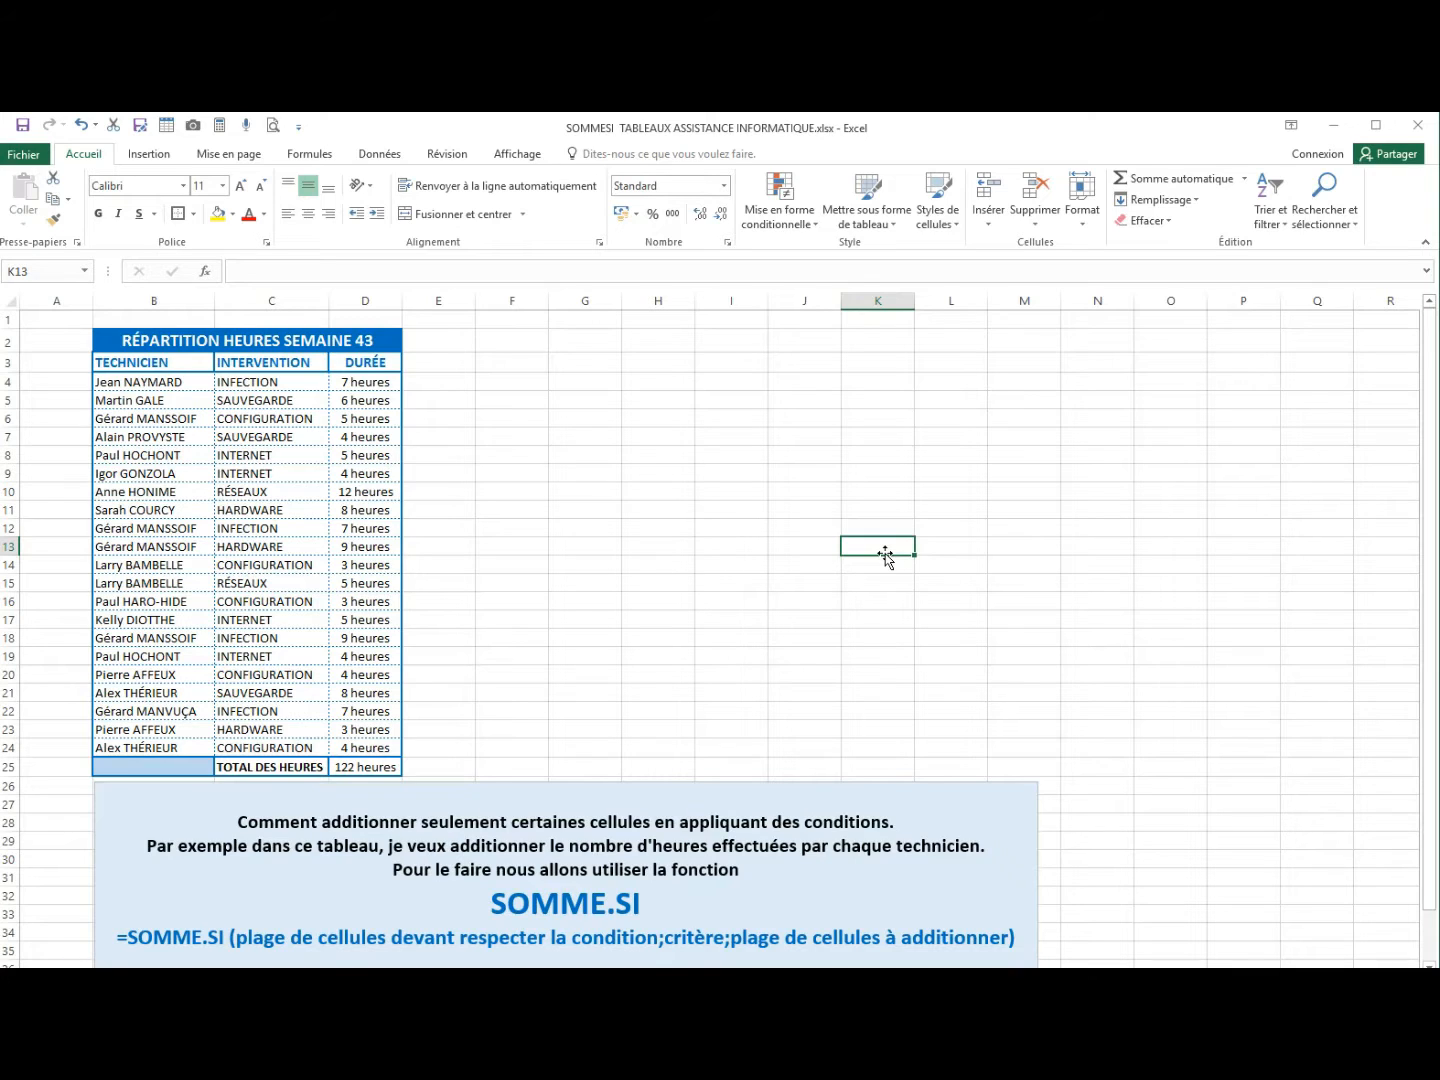
pyautogui.click(889, 277)
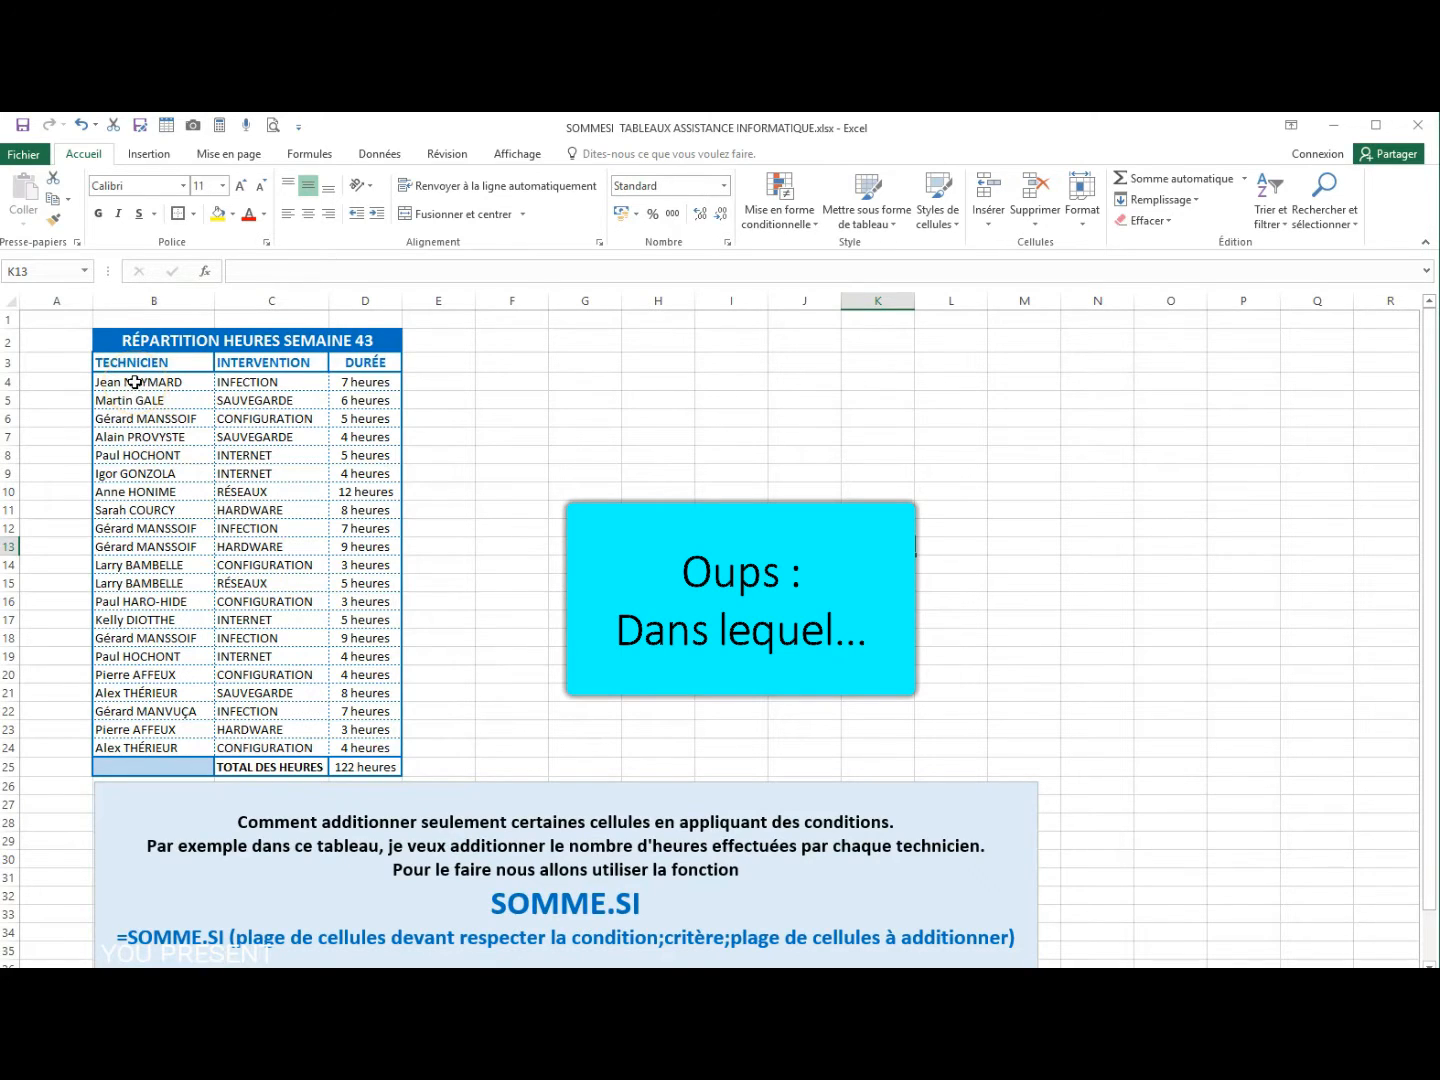
# Copy the technician names from B4:B24 to the cells starting at F3 and autofit the width of column F.
pyautogui.moveTo(134, 384); pyautogui.dragTo(124, 742)
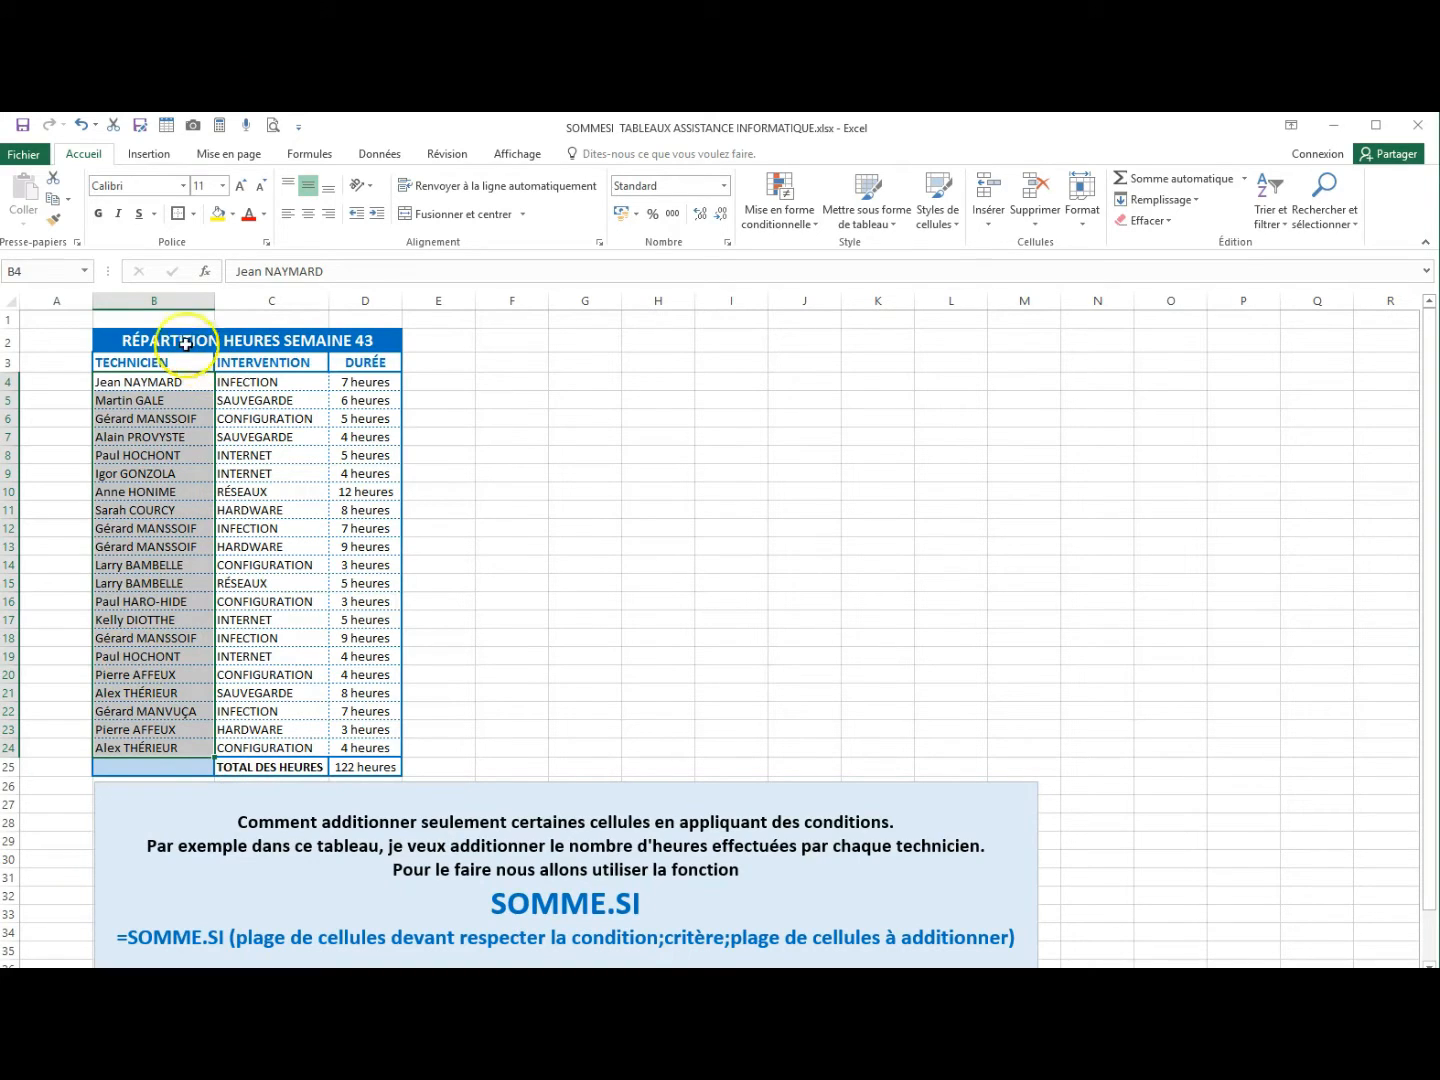
pyautogui.click(46, 201)
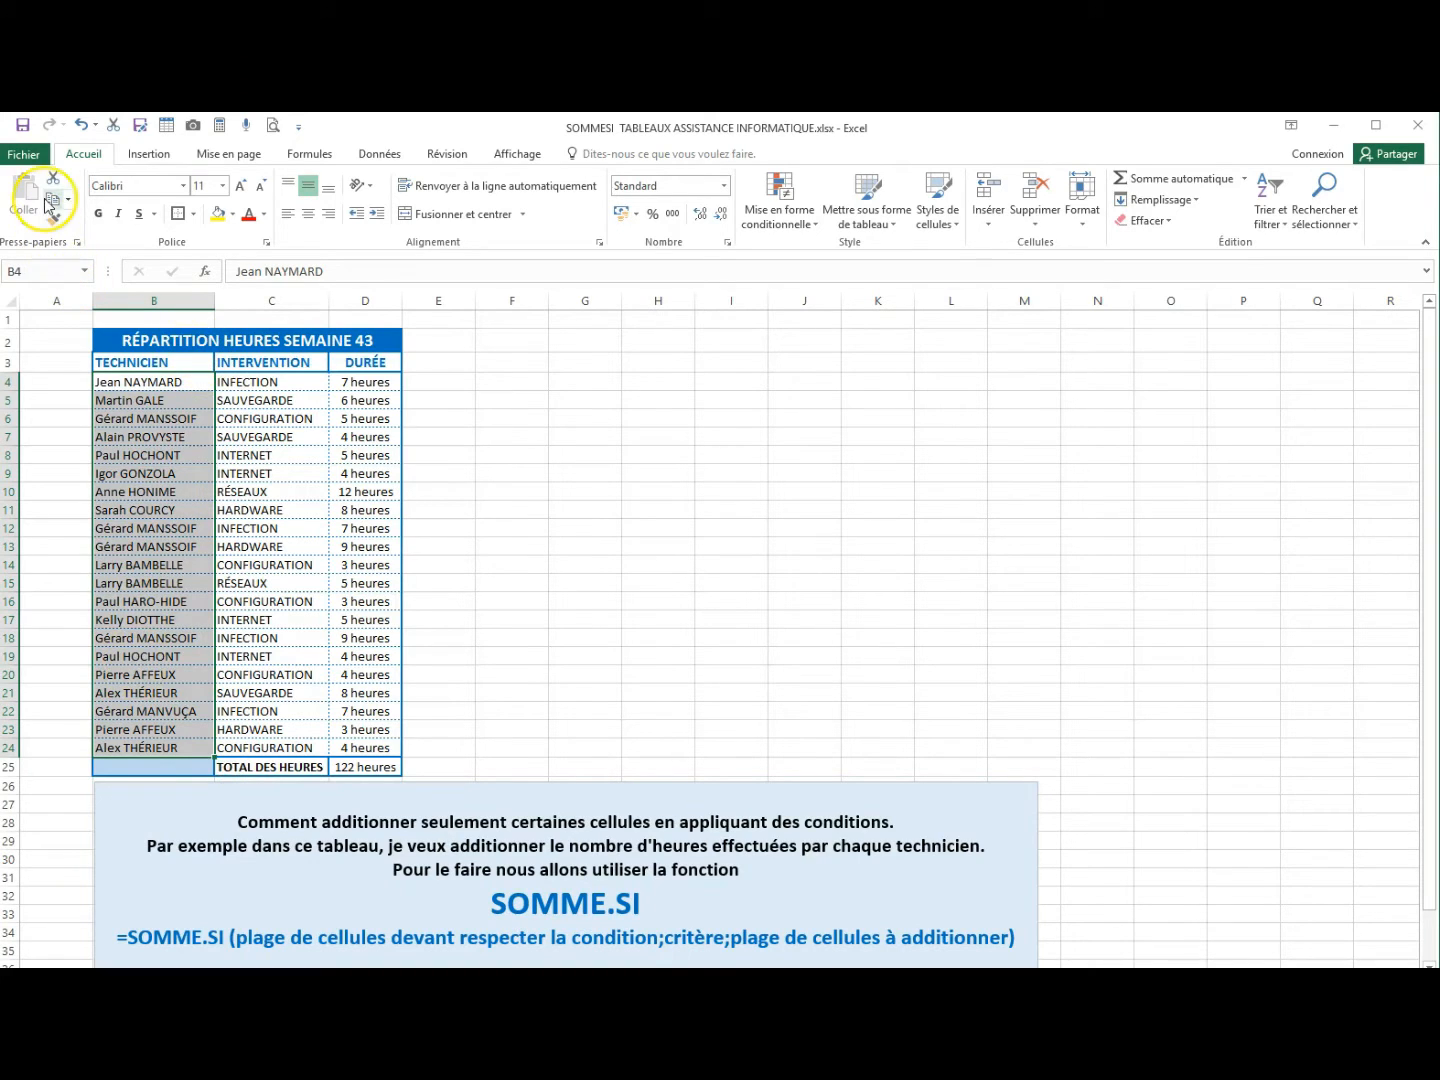
pyautogui.click(504, 368)
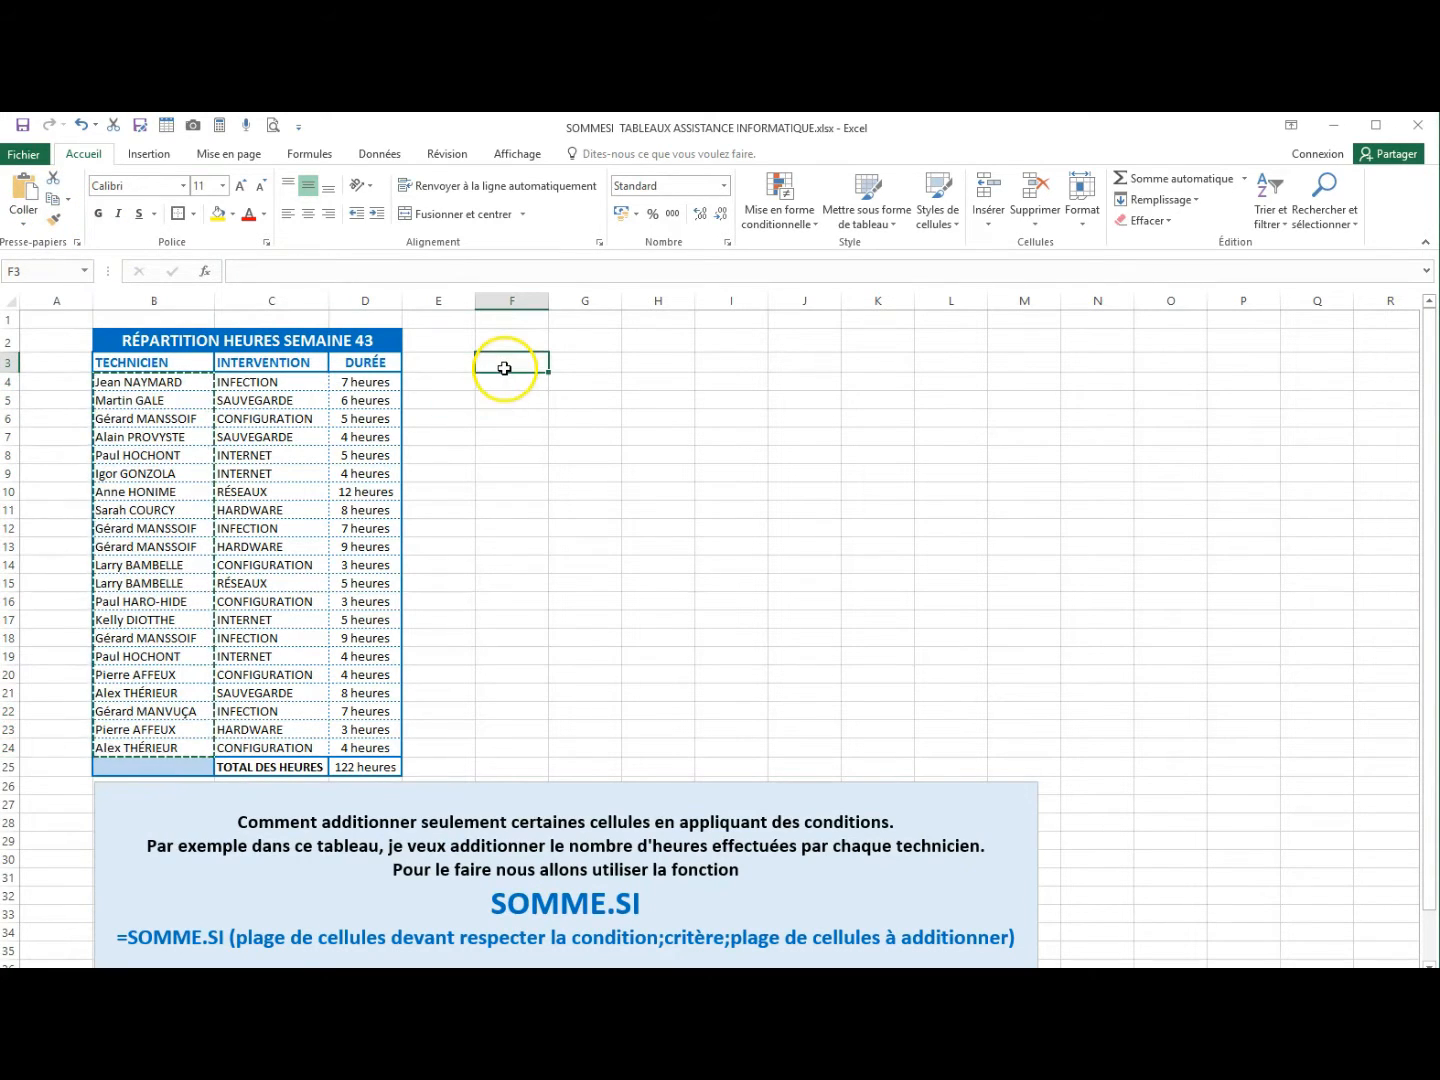
pyautogui.click(24, 190)
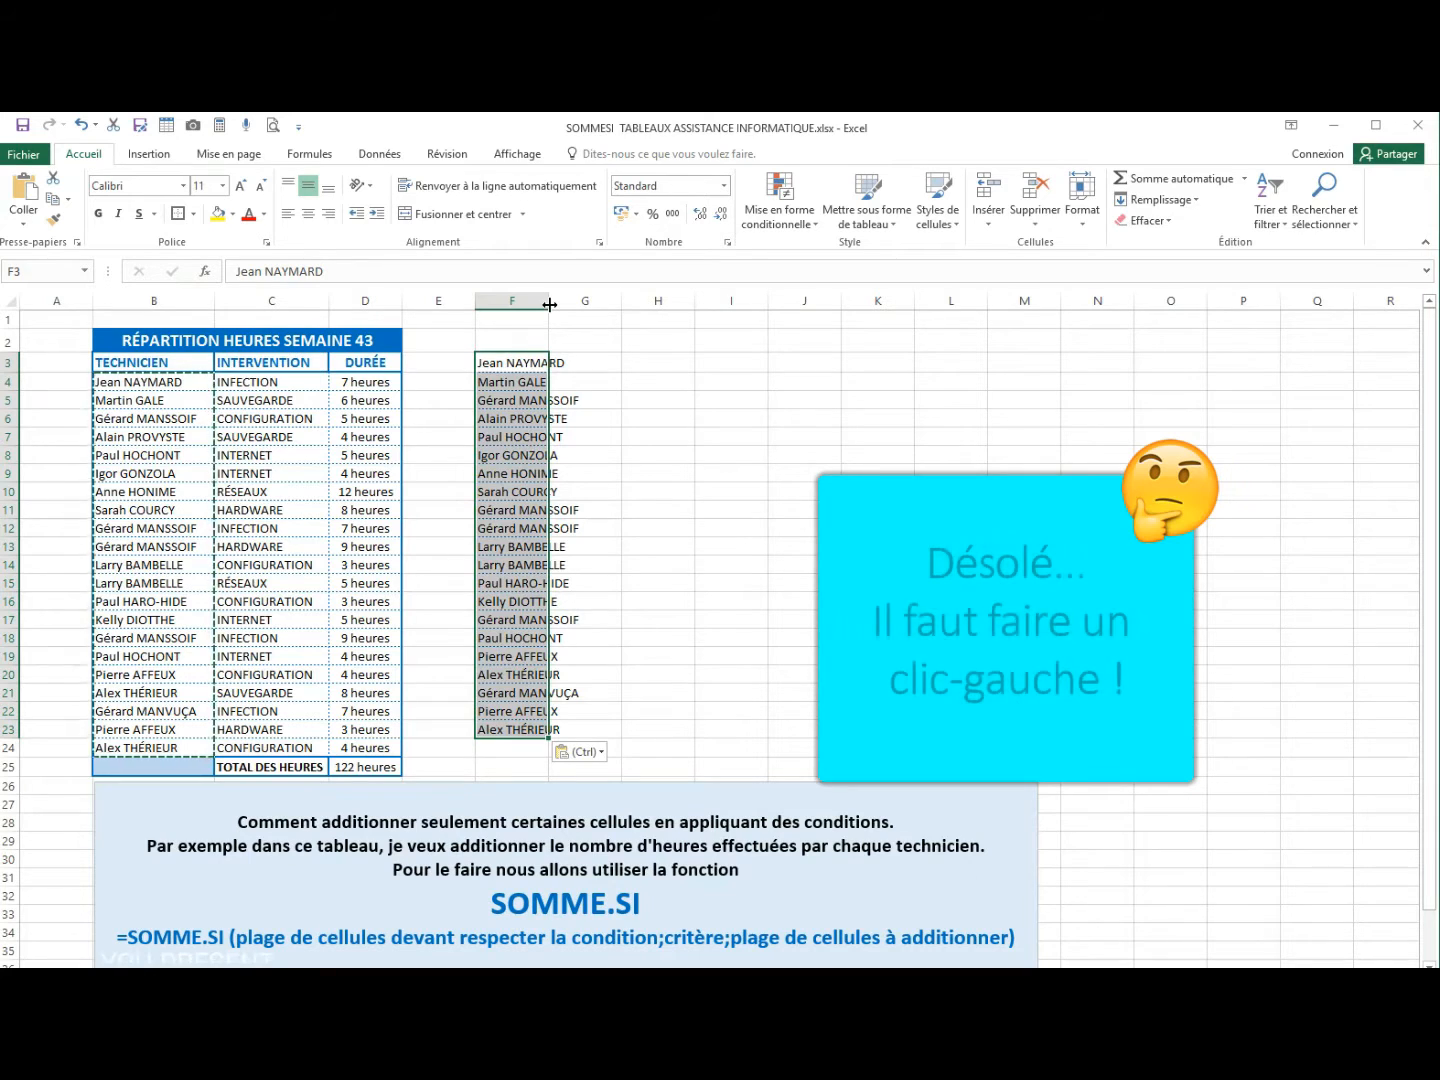
pyautogui.doubleClick(549, 305)
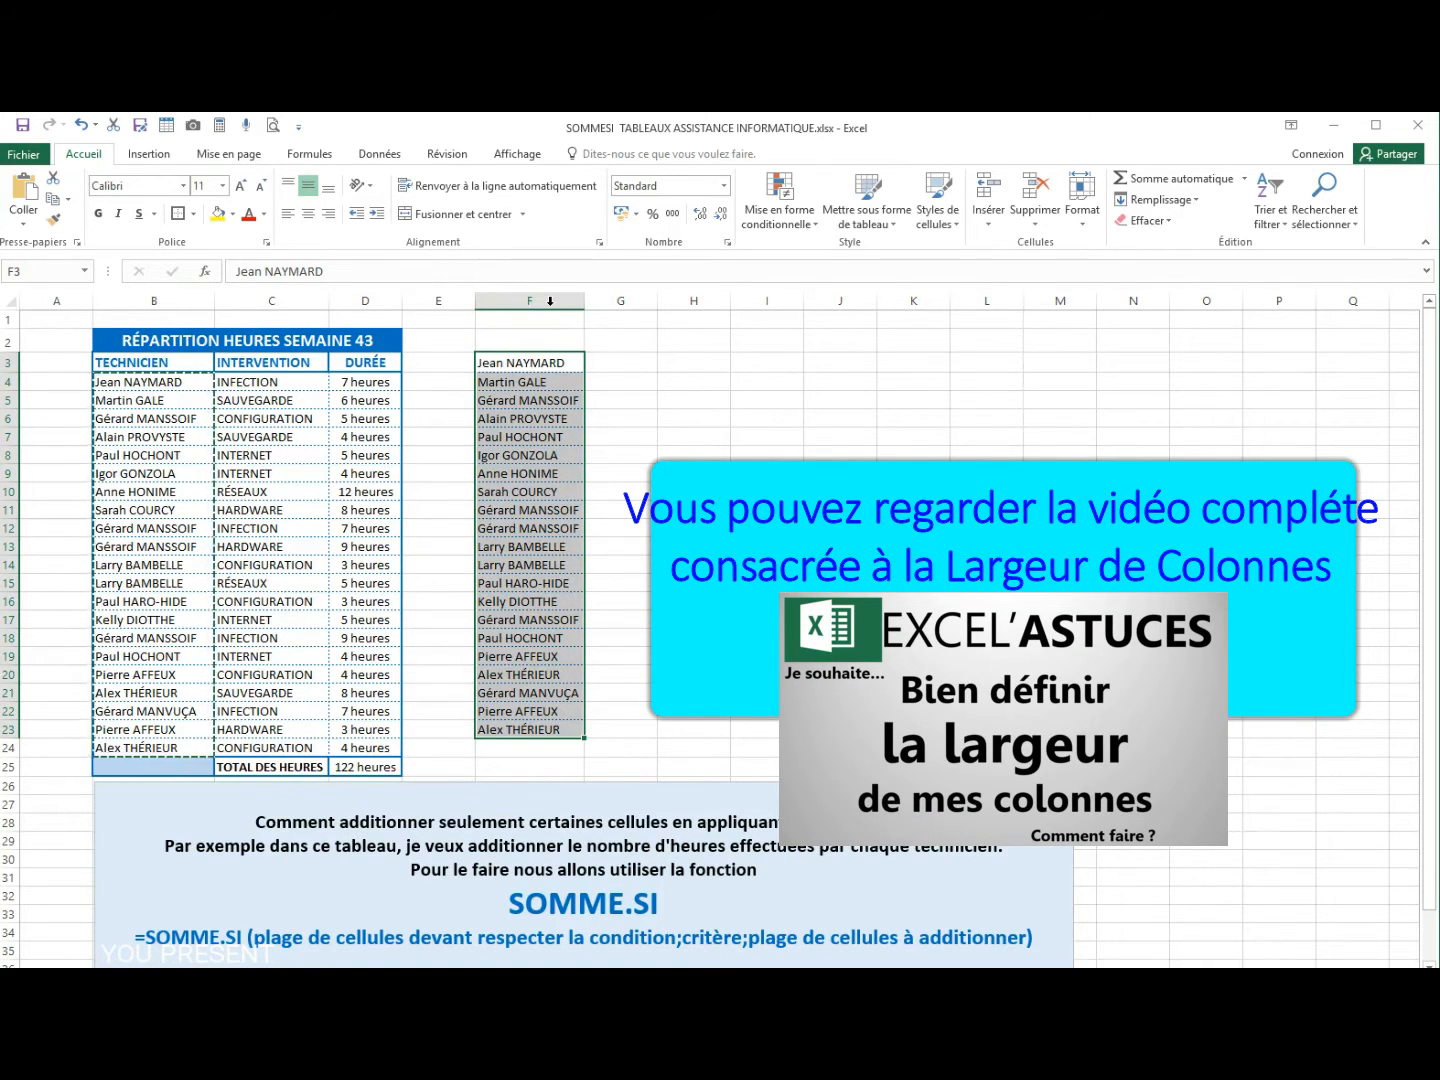
pyautogui.click(750, 510)
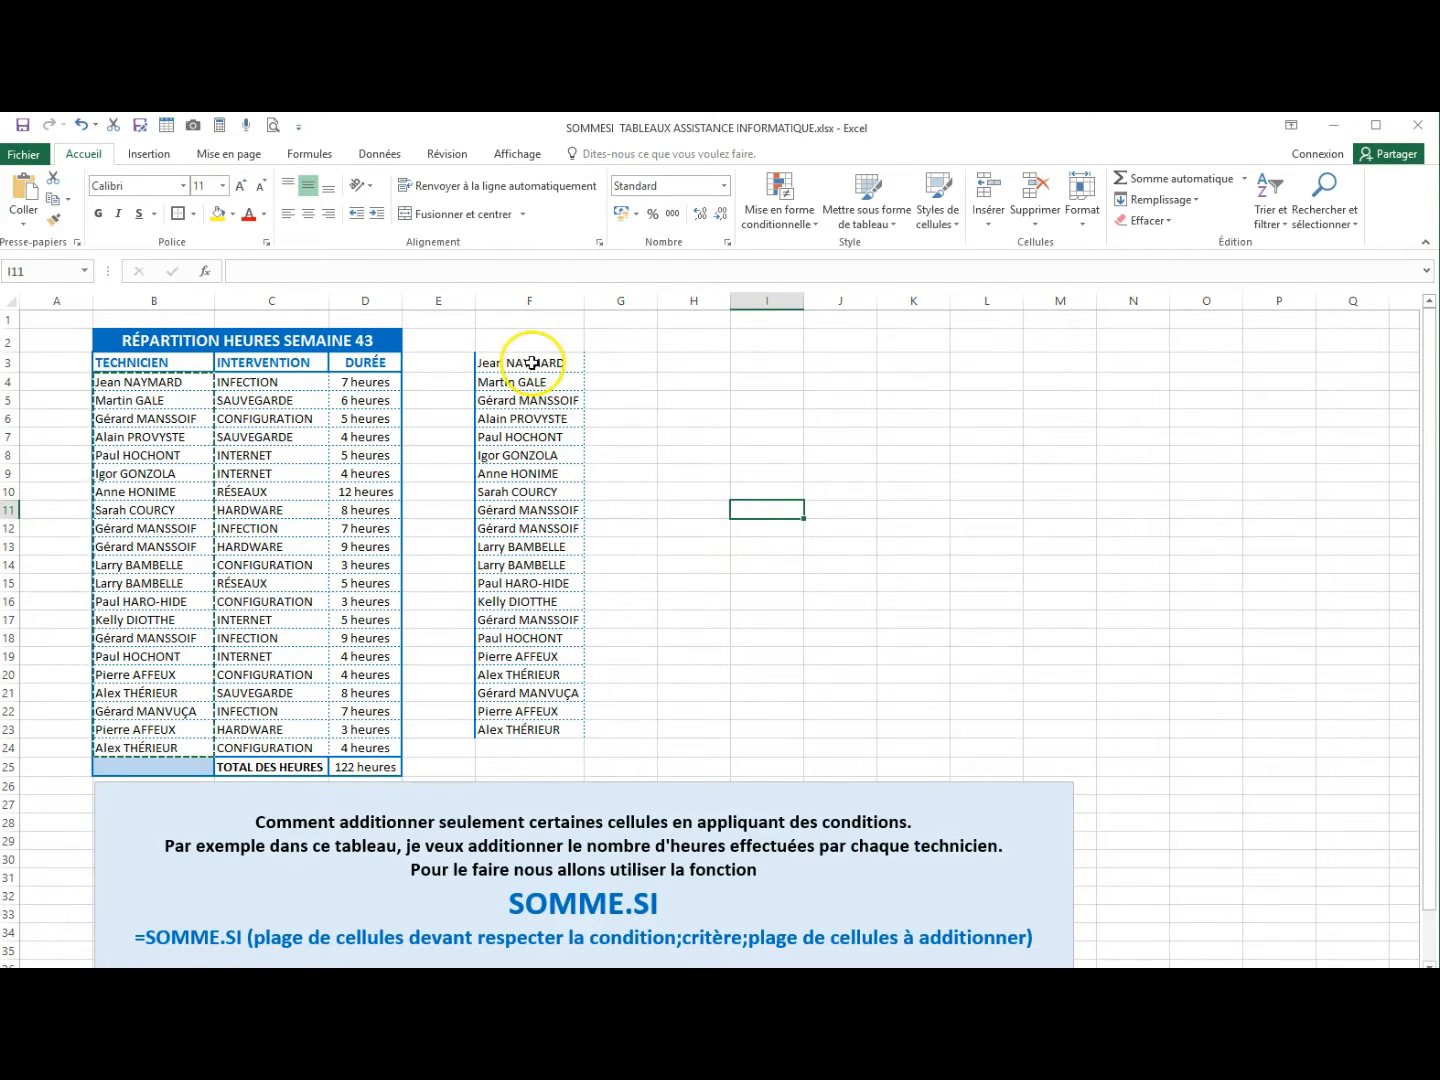
# Remove the duplicate names from the copied list in F3:F23, keeping the option that the data has headers.
pyautogui.moveTo(531, 363); pyautogui.dragTo(508, 729)
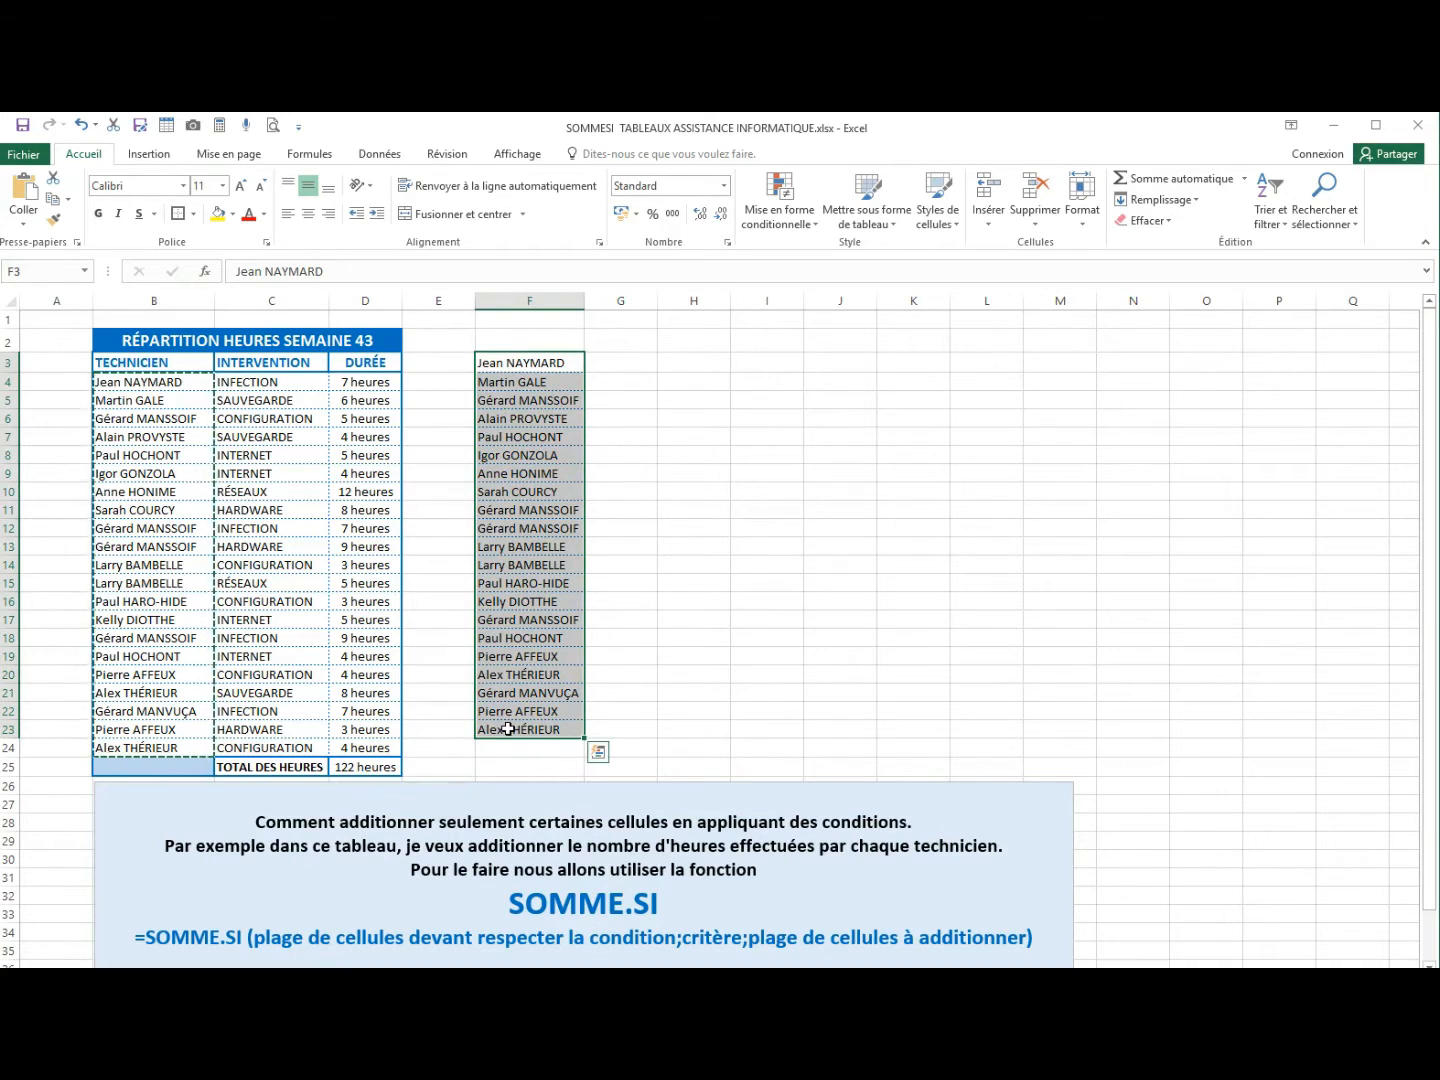
pyautogui.click(382, 156)
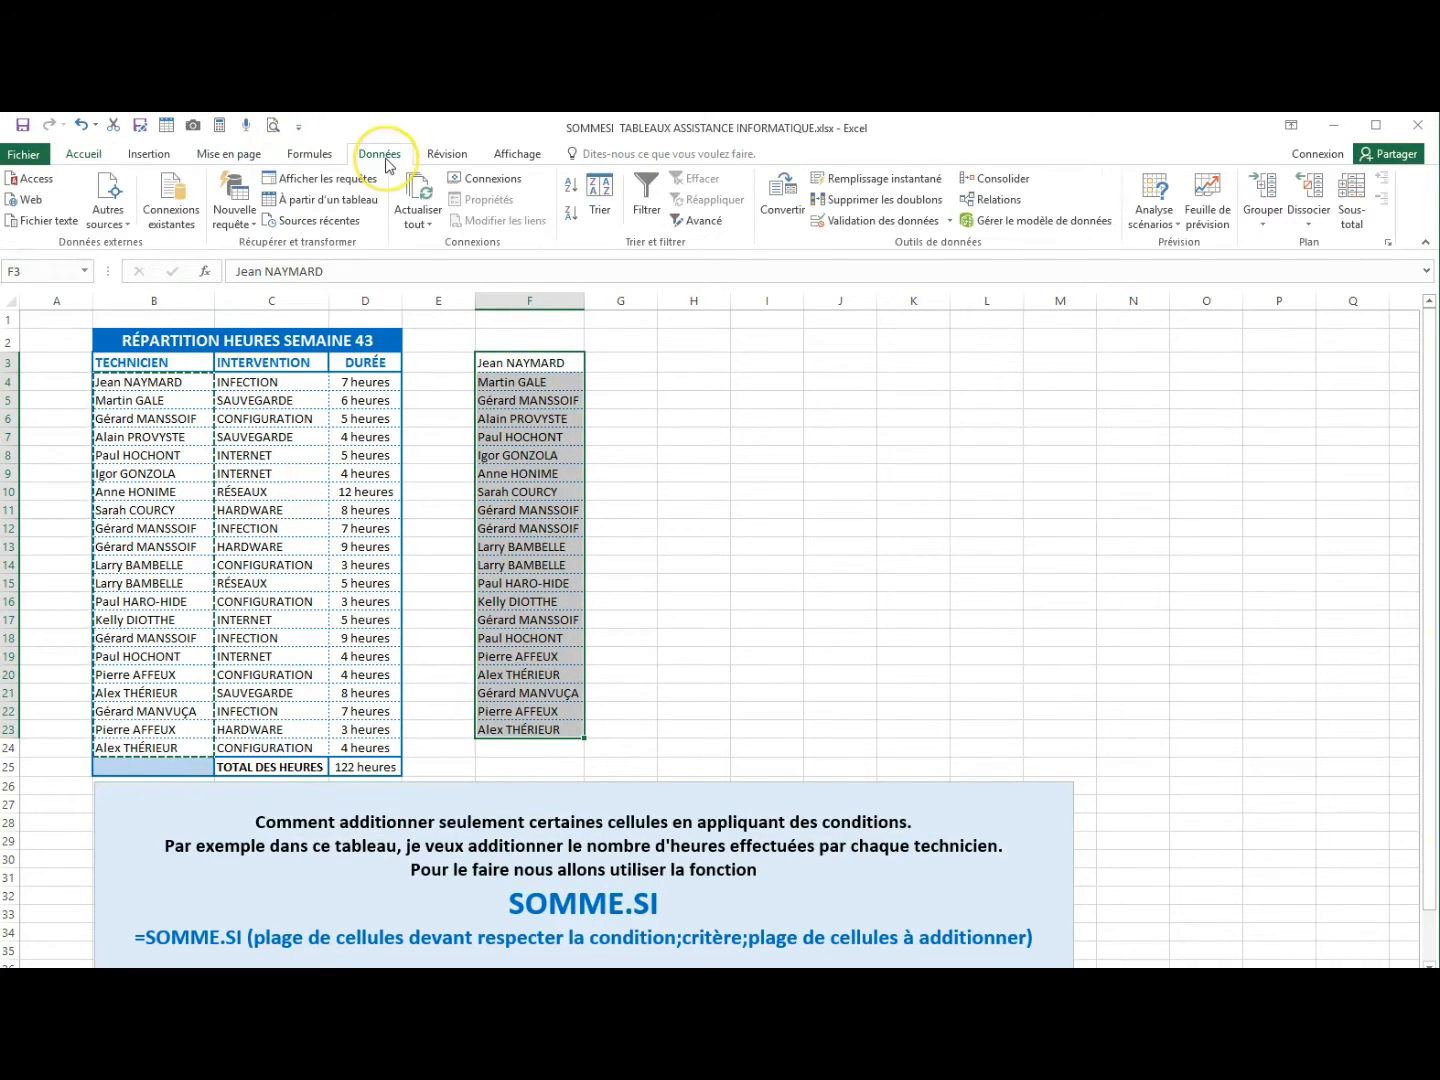
pyautogui.click(848, 203)
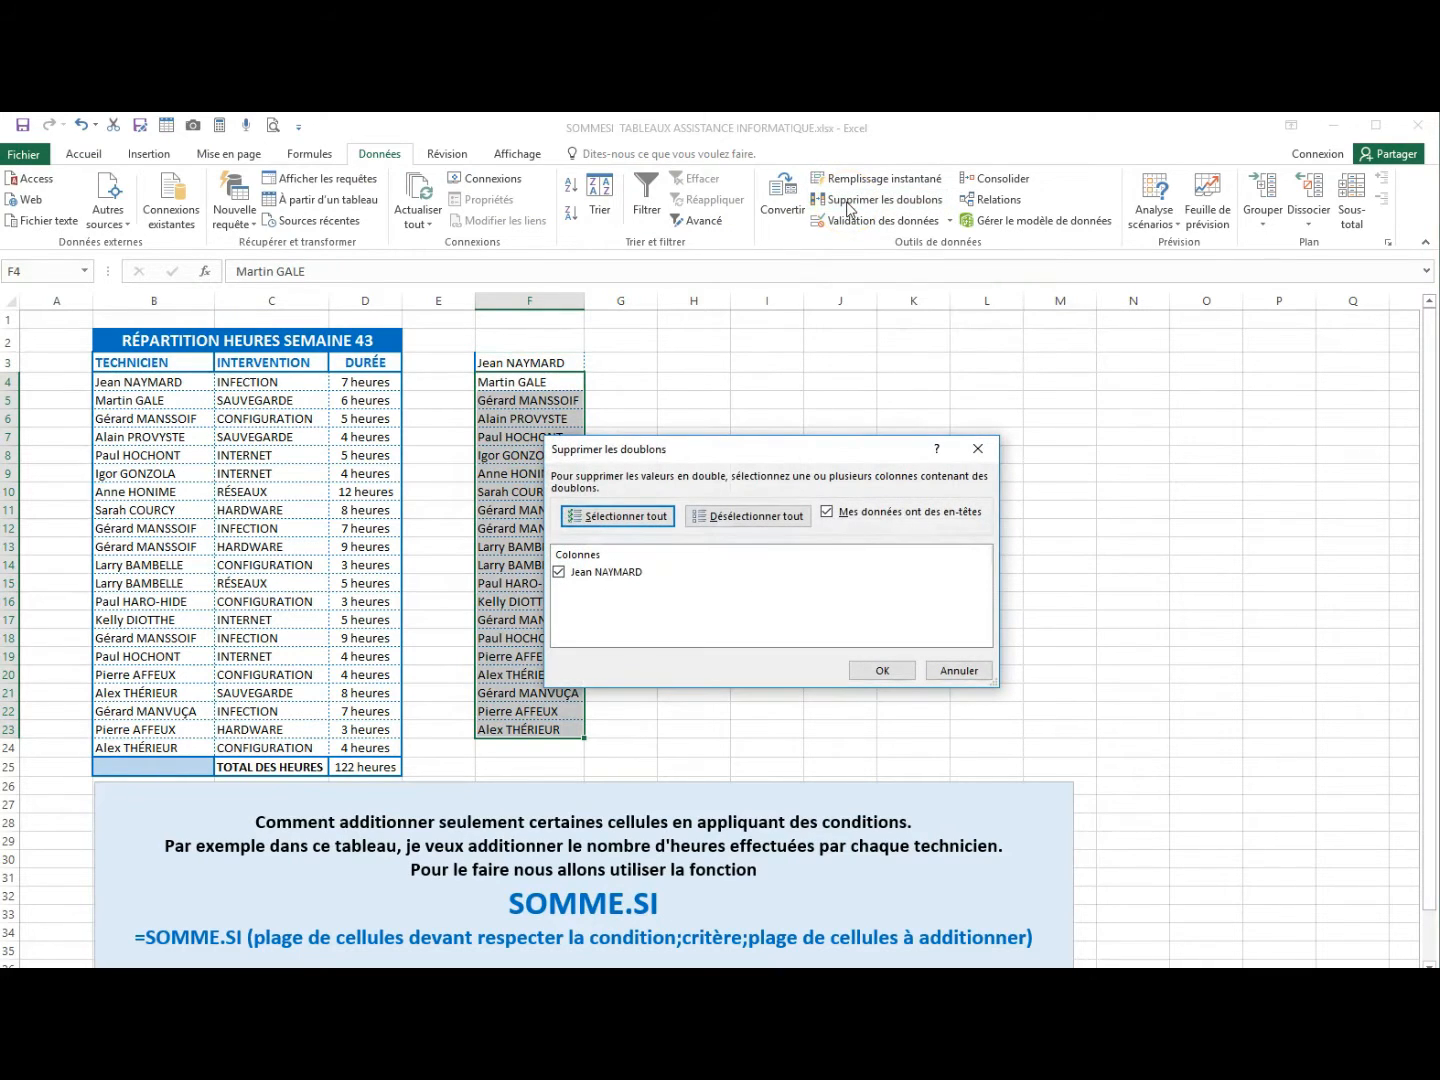
pyautogui.click(870, 670)
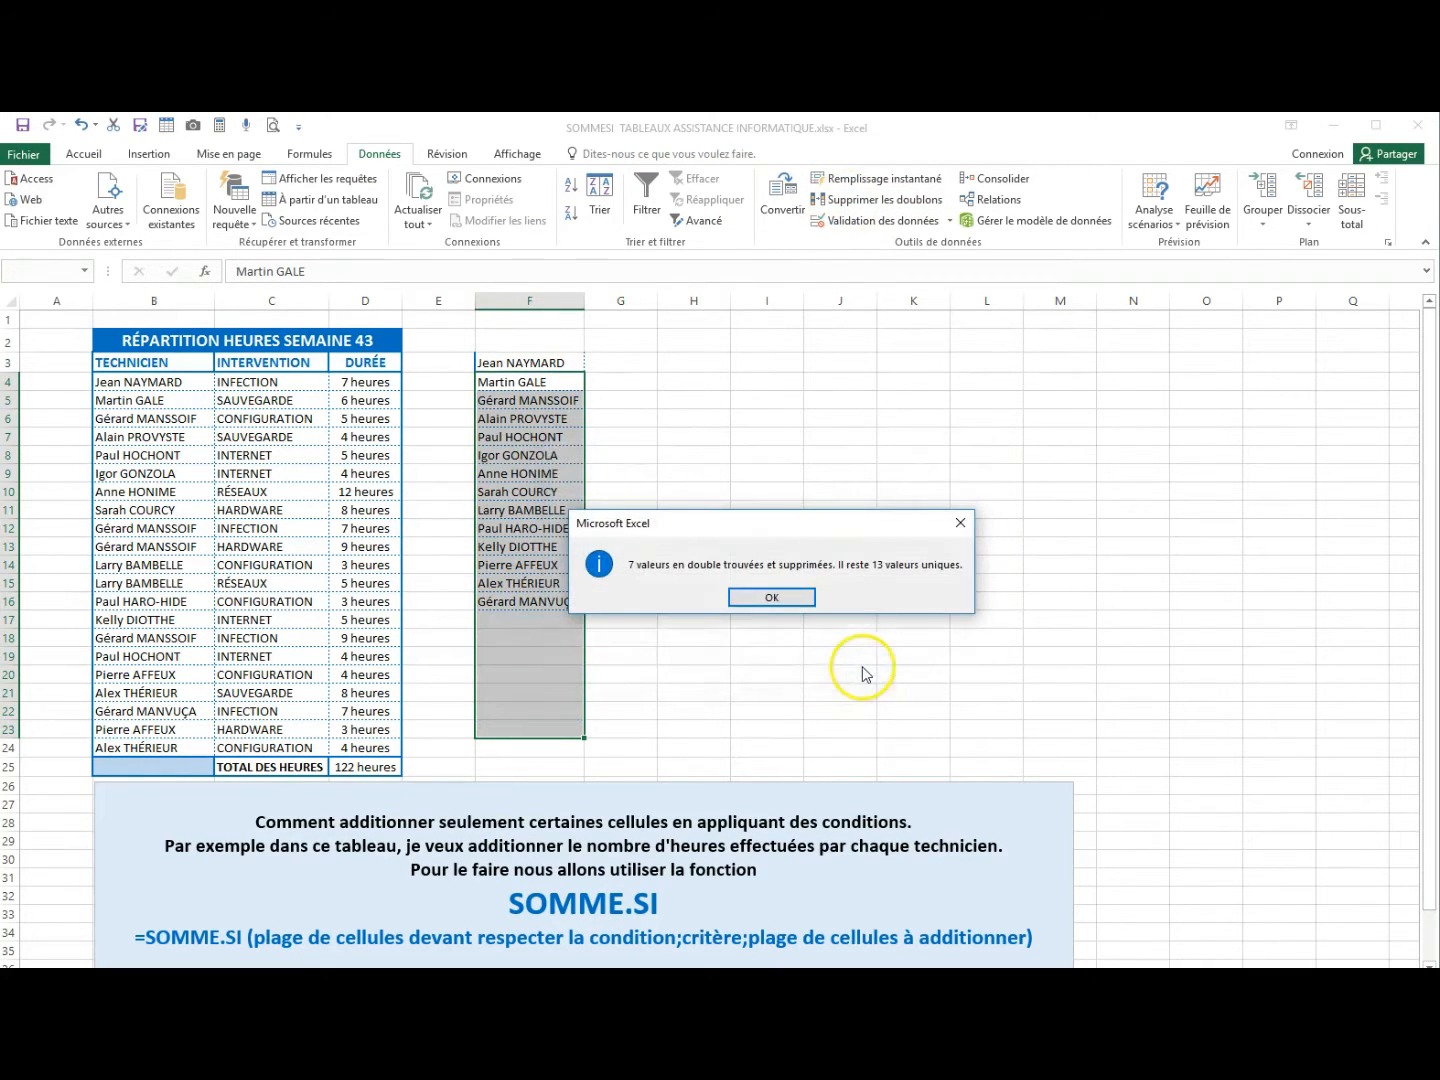
pyautogui.click(770, 598)
pyautogui.click(662, 545)
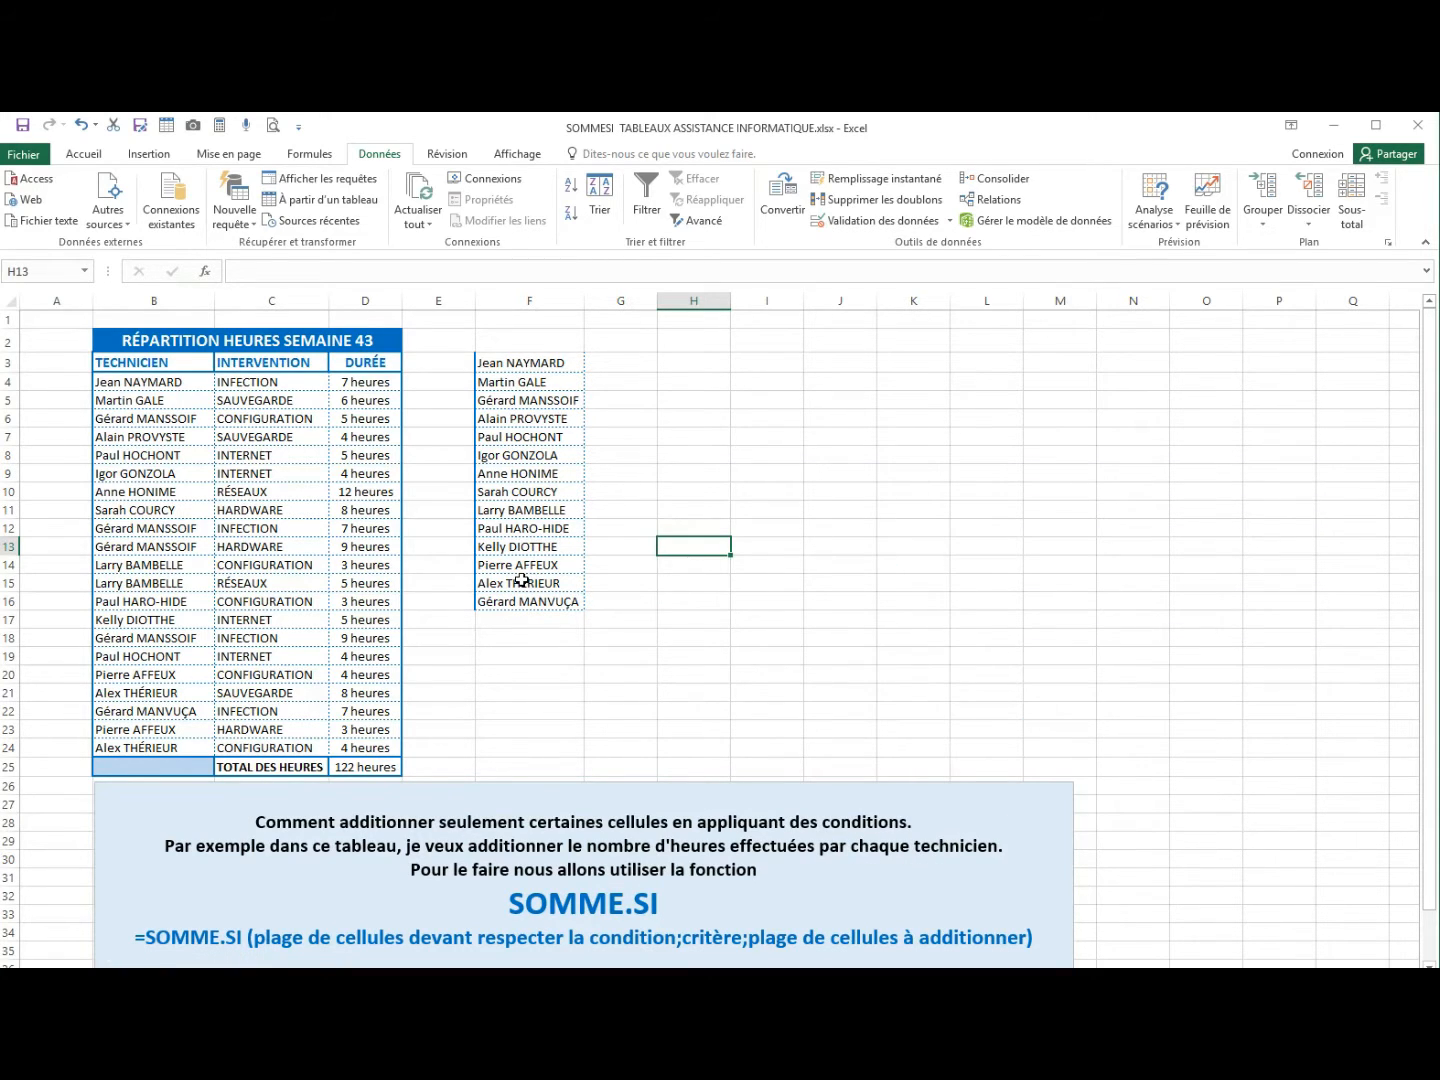
# Enter the column headings TECHNICIENS in F2 and HEURES in G2.
pyautogui.click(497, 342)
pyautogui.write('TEC')
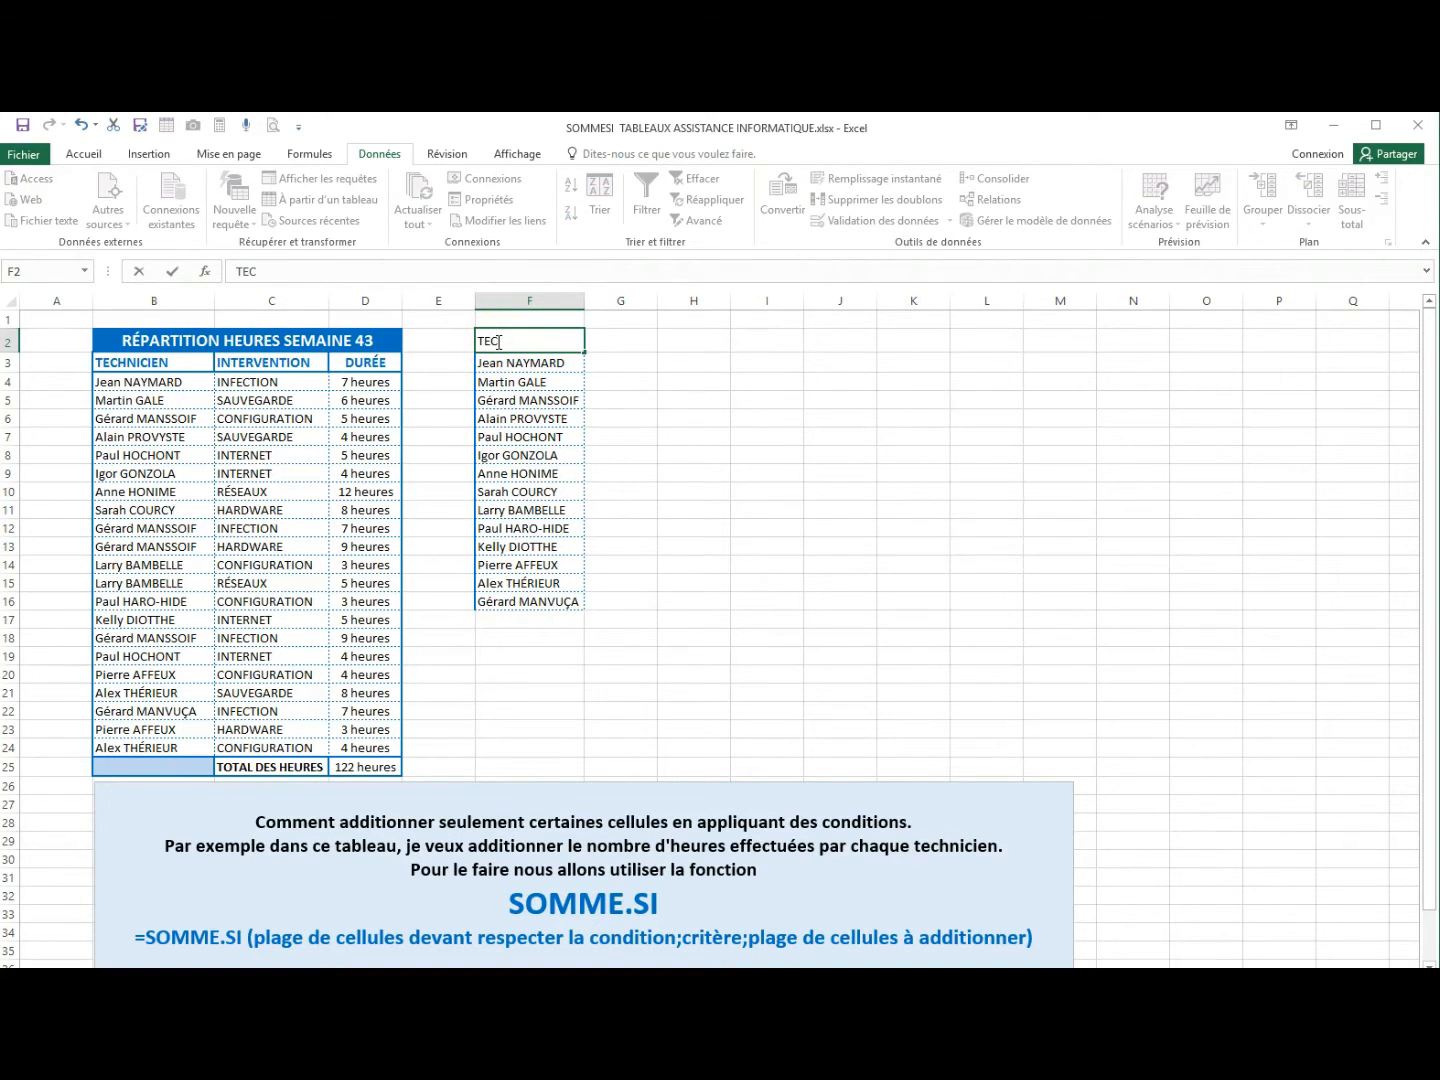
pyautogui.write('HNICIENS')
pyautogui.press('Tab')
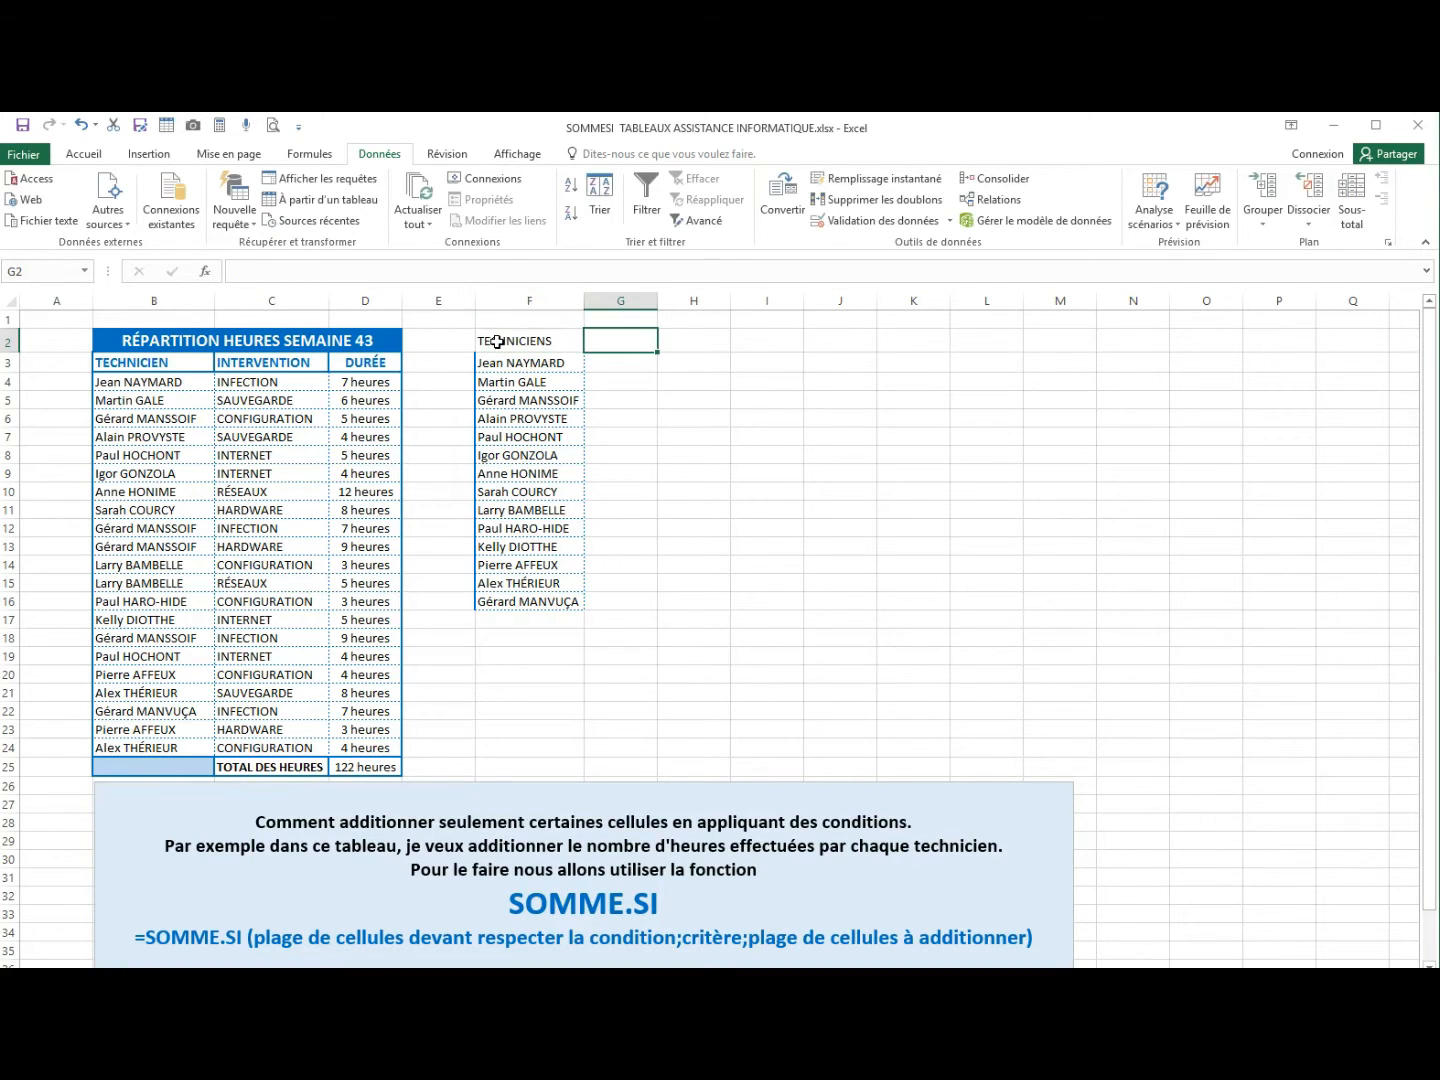
pyautogui.write('HEURES')
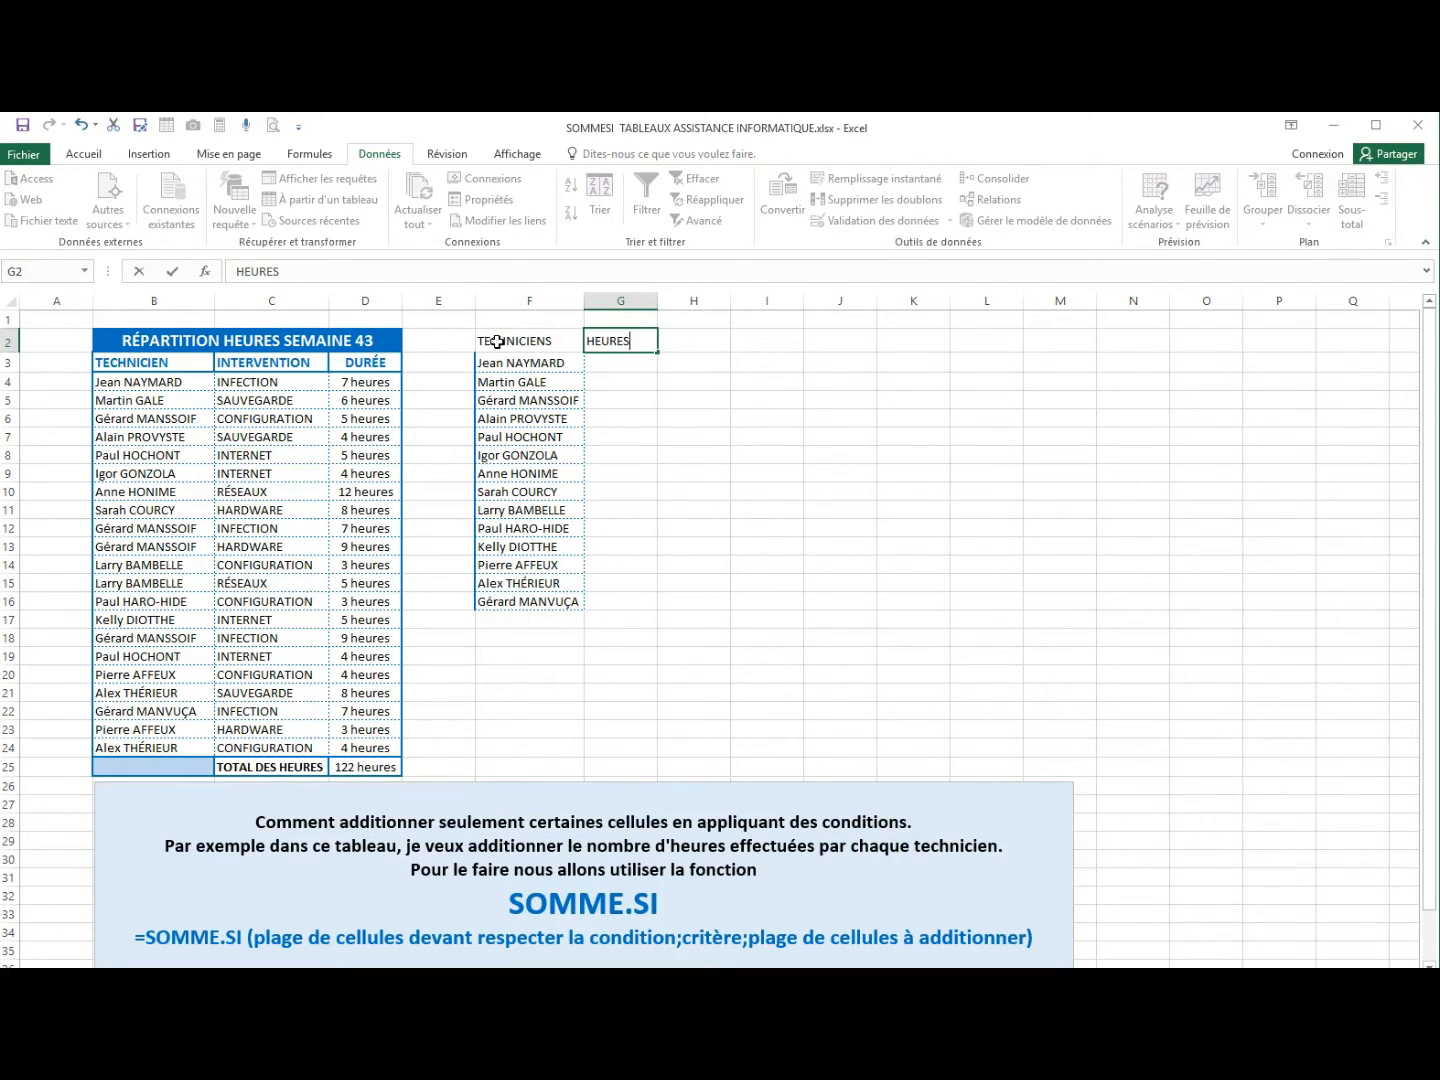
pyautogui.click(497, 342)
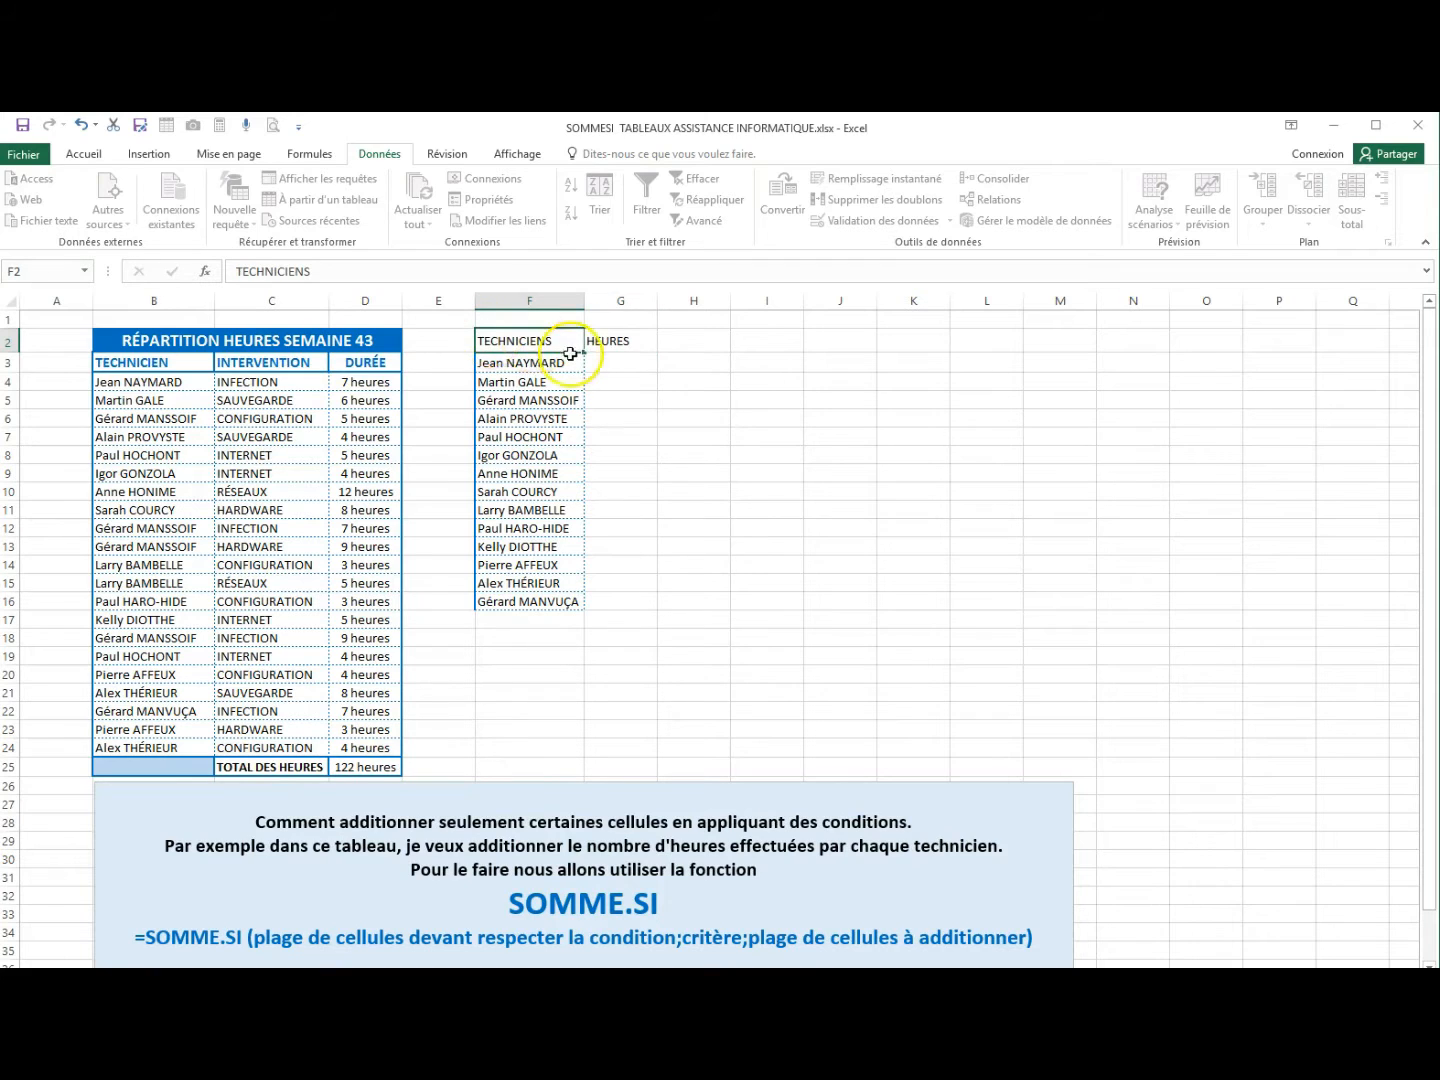
# Add the label TOTAL in F17 below the list of names and align it to the right.
pyautogui.moveTo(570, 354); pyautogui.dragTo(621, 605)
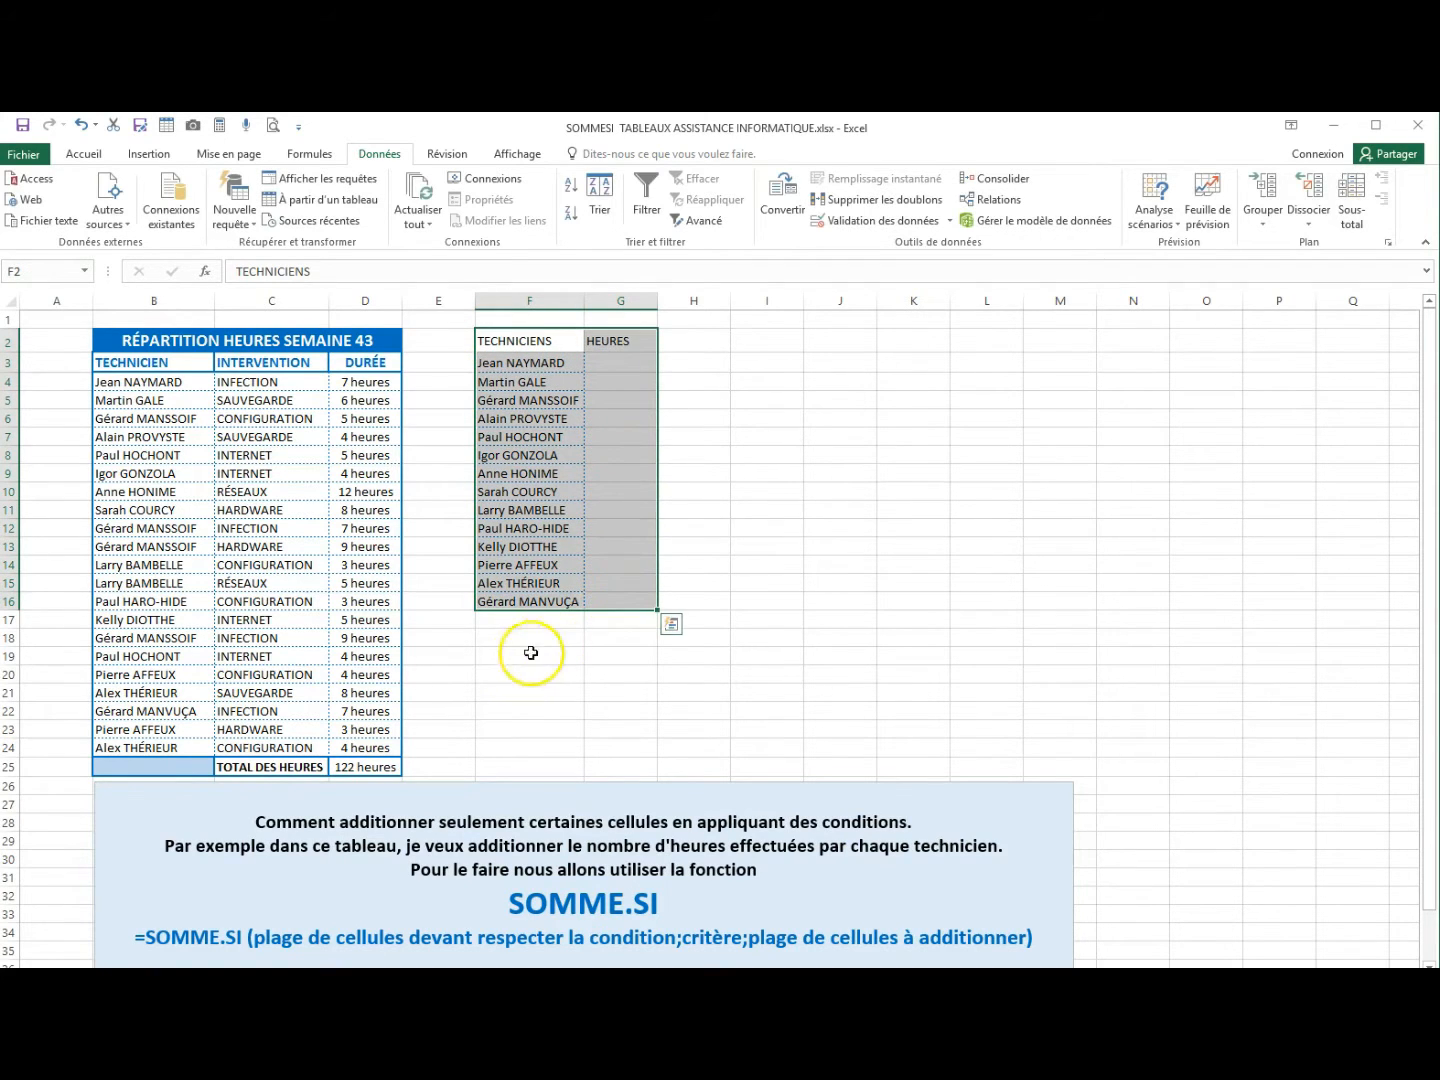
pyautogui.click(537, 620)
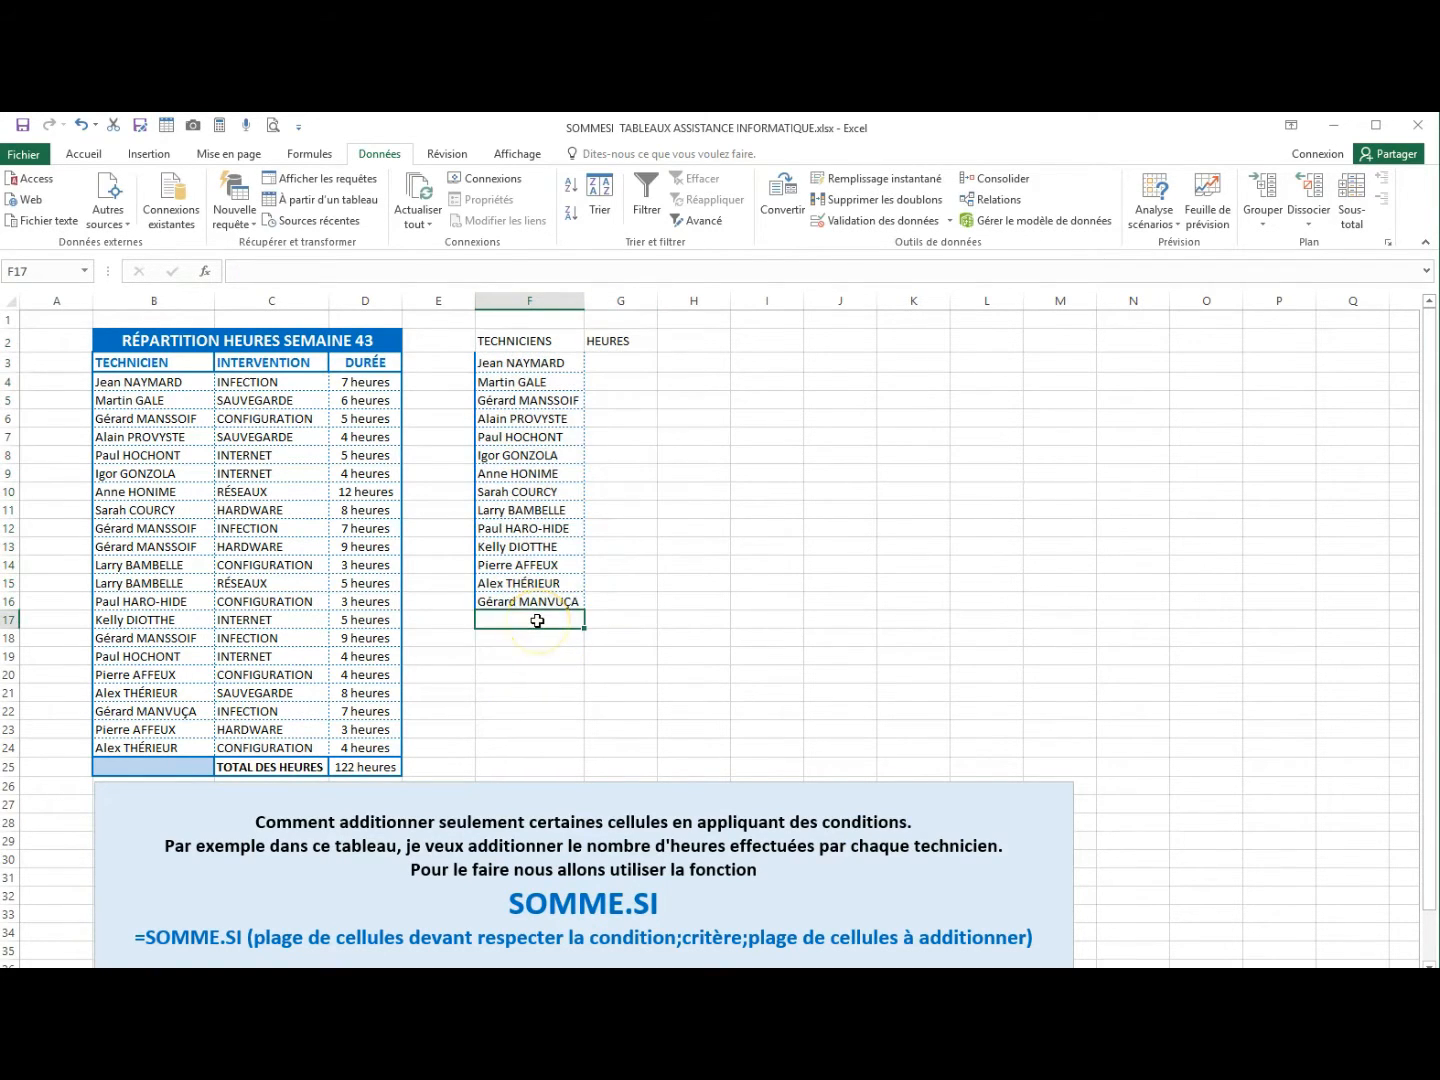
pyautogui.write('TOTAL')
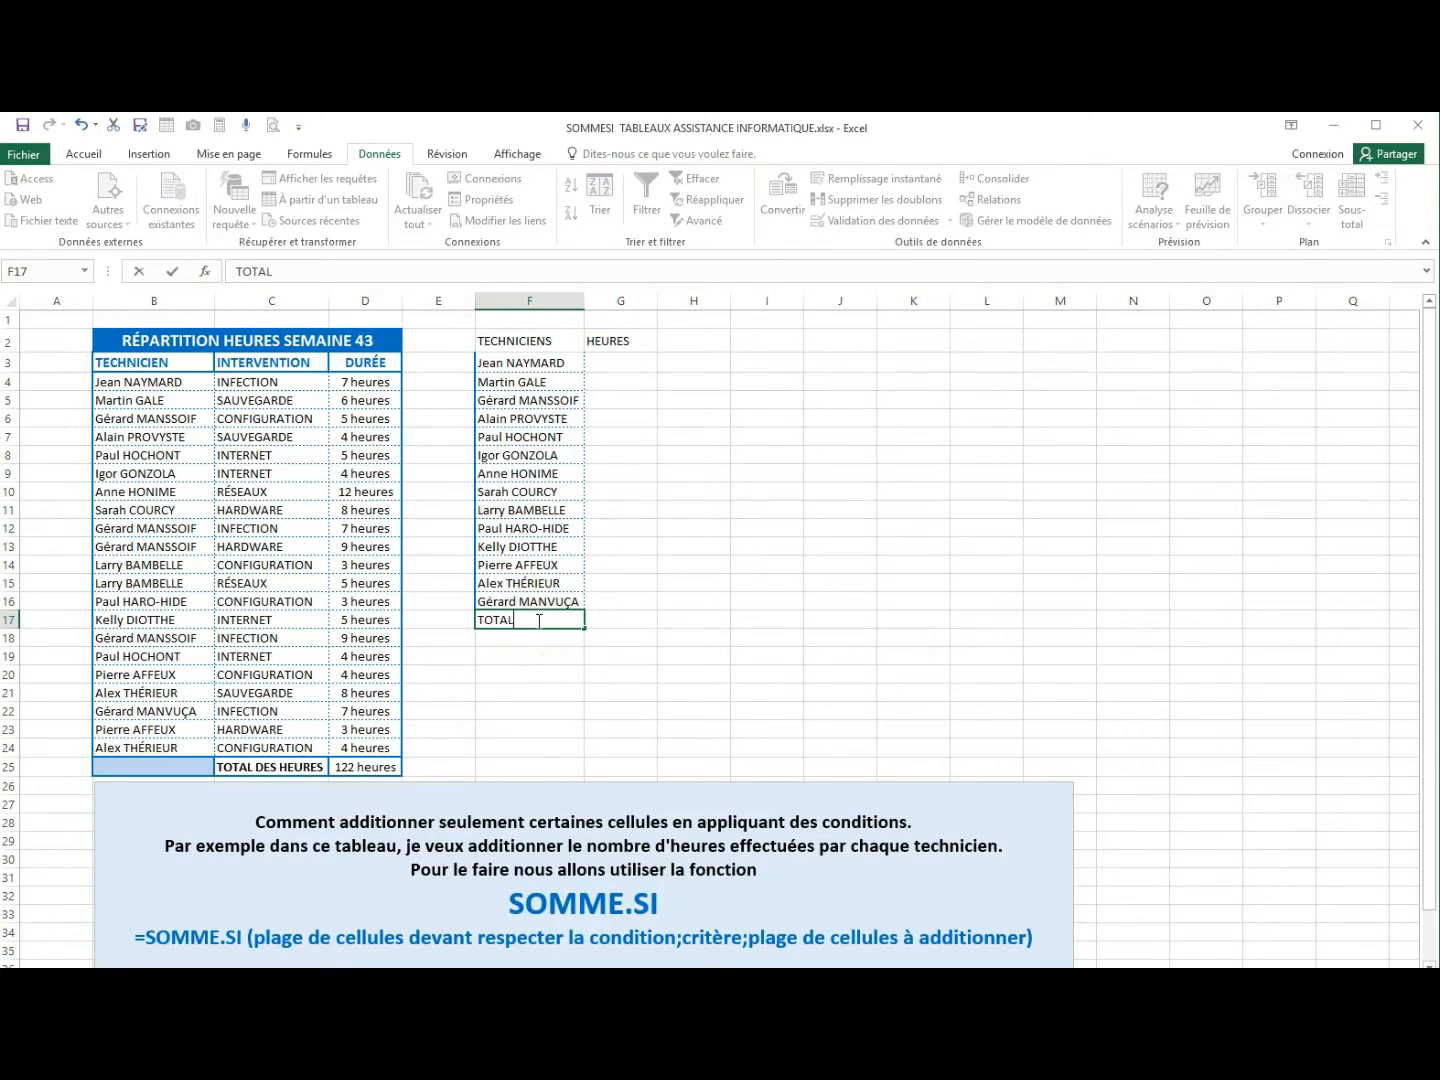
pyautogui.press('Return')
pyautogui.click(539, 621)
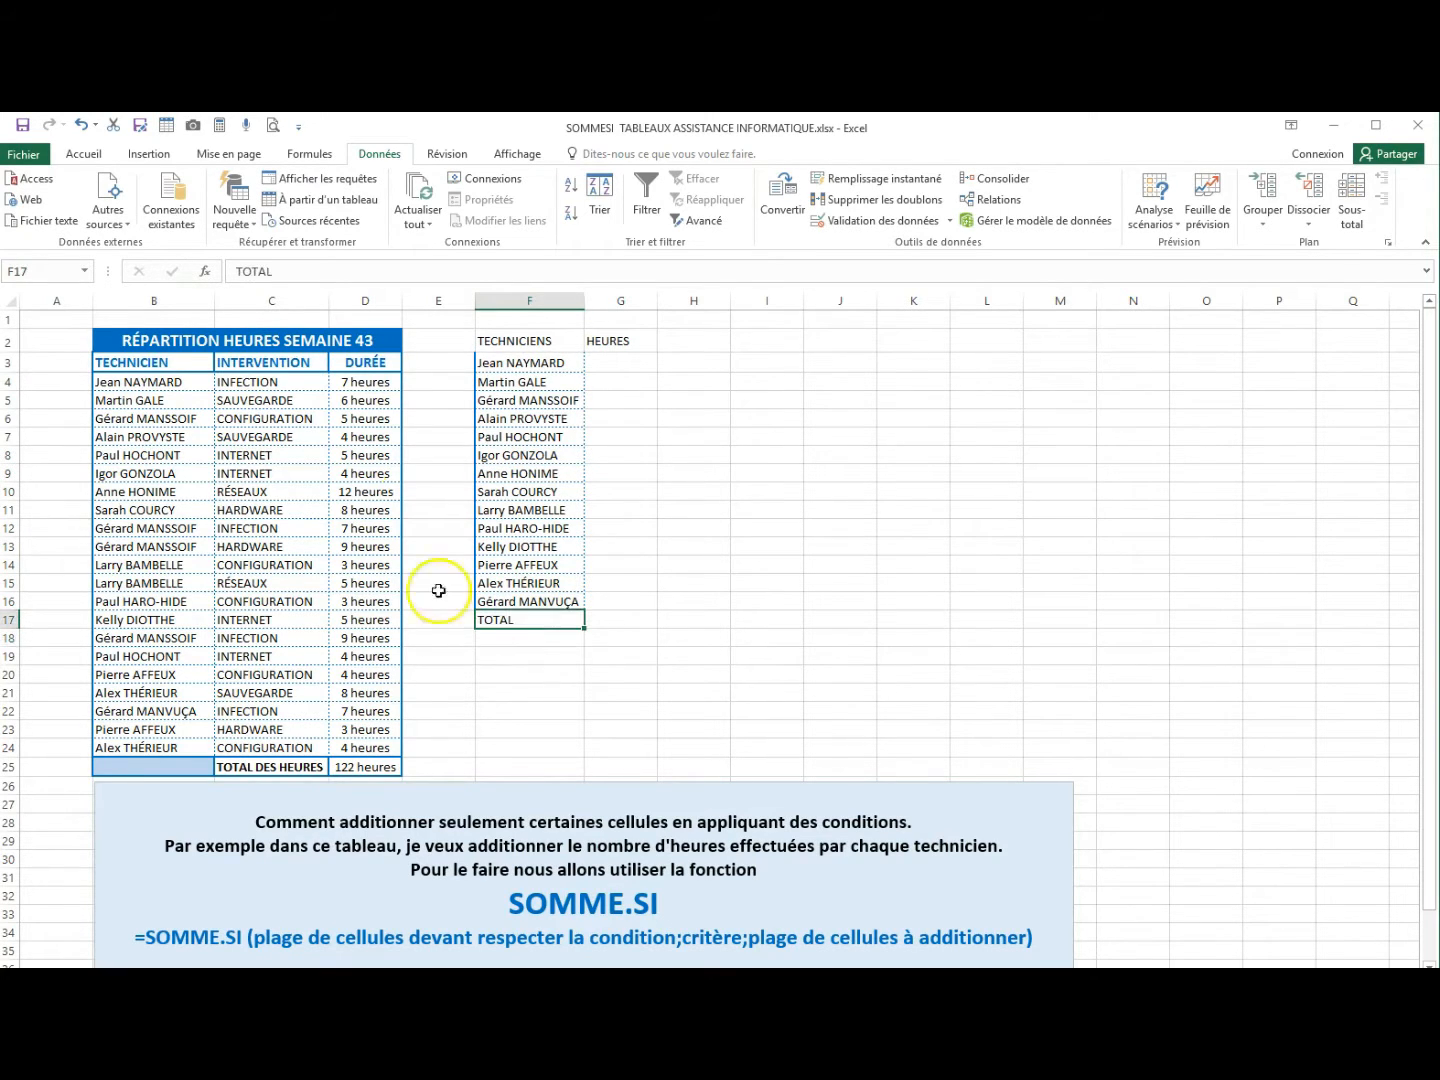
pyautogui.click(84, 153)
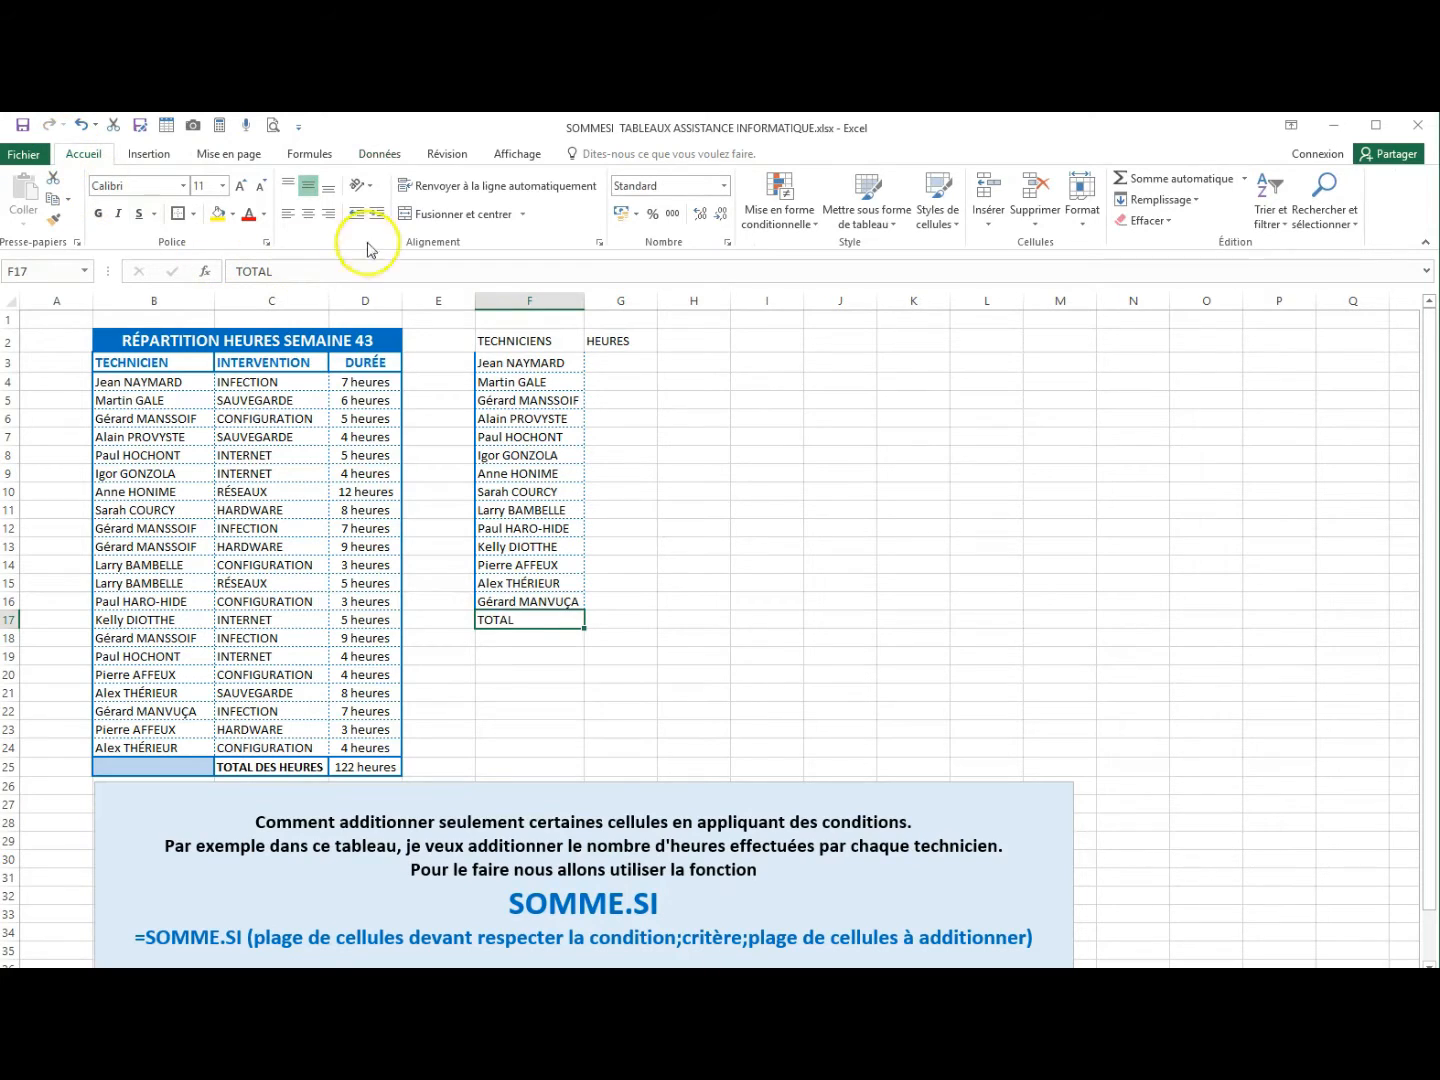
pyautogui.click(323, 224)
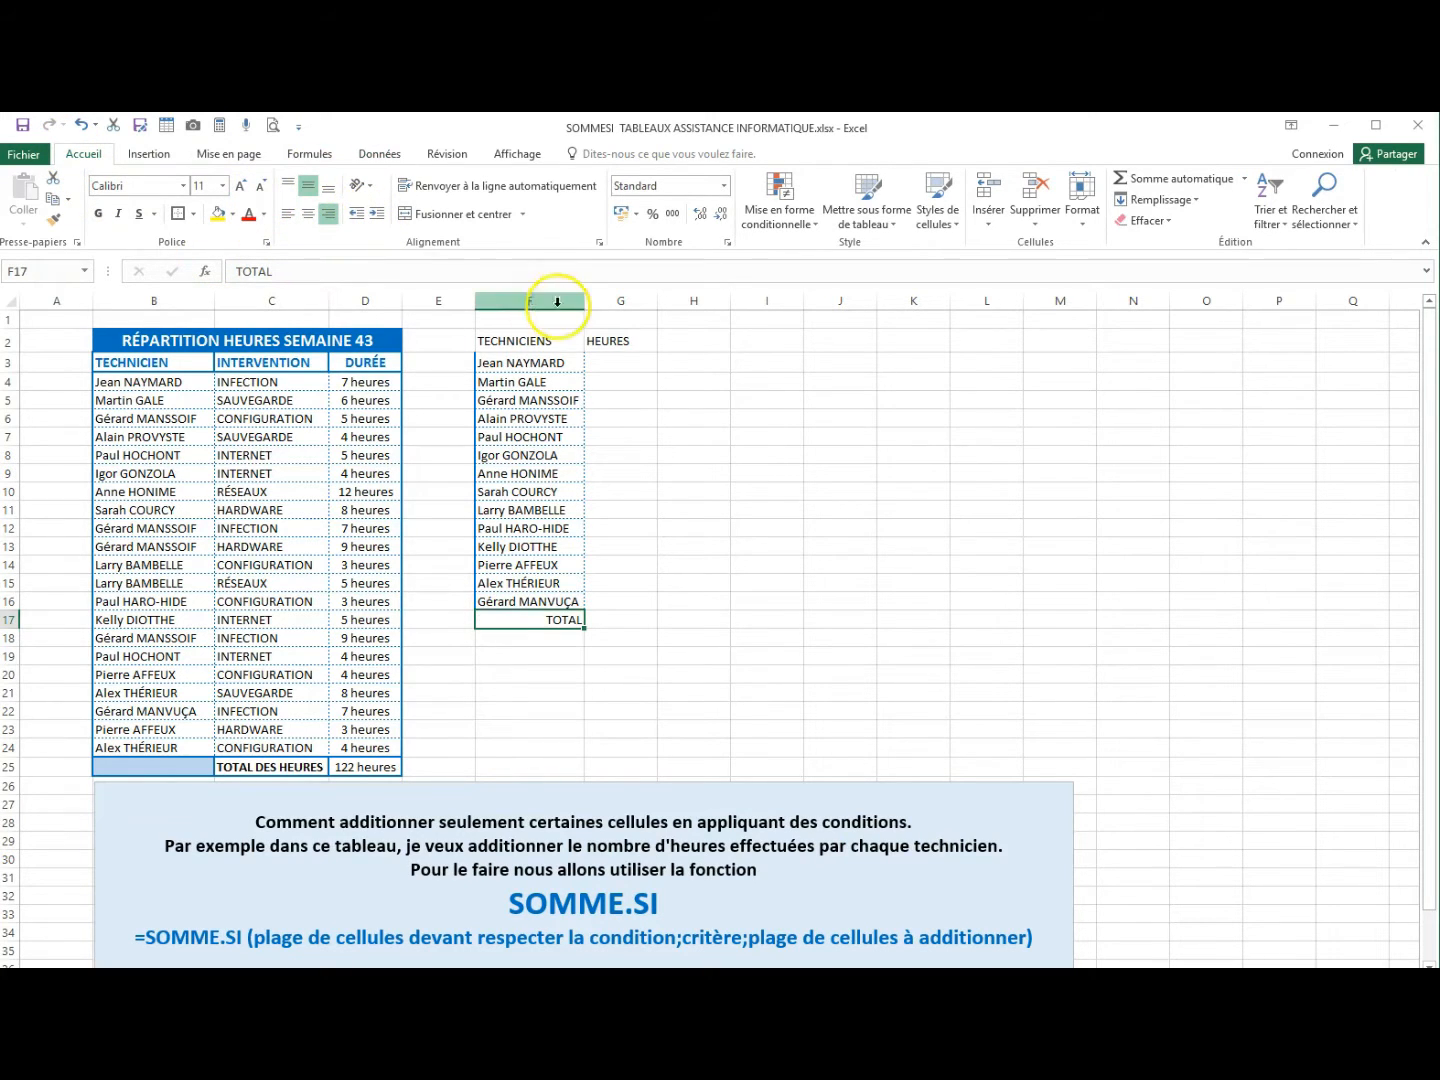
# Apply all borders and a thick outside border to the new table F2:G17.
pyautogui.moveTo(481, 346); pyautogui.dragTo(627, 622)
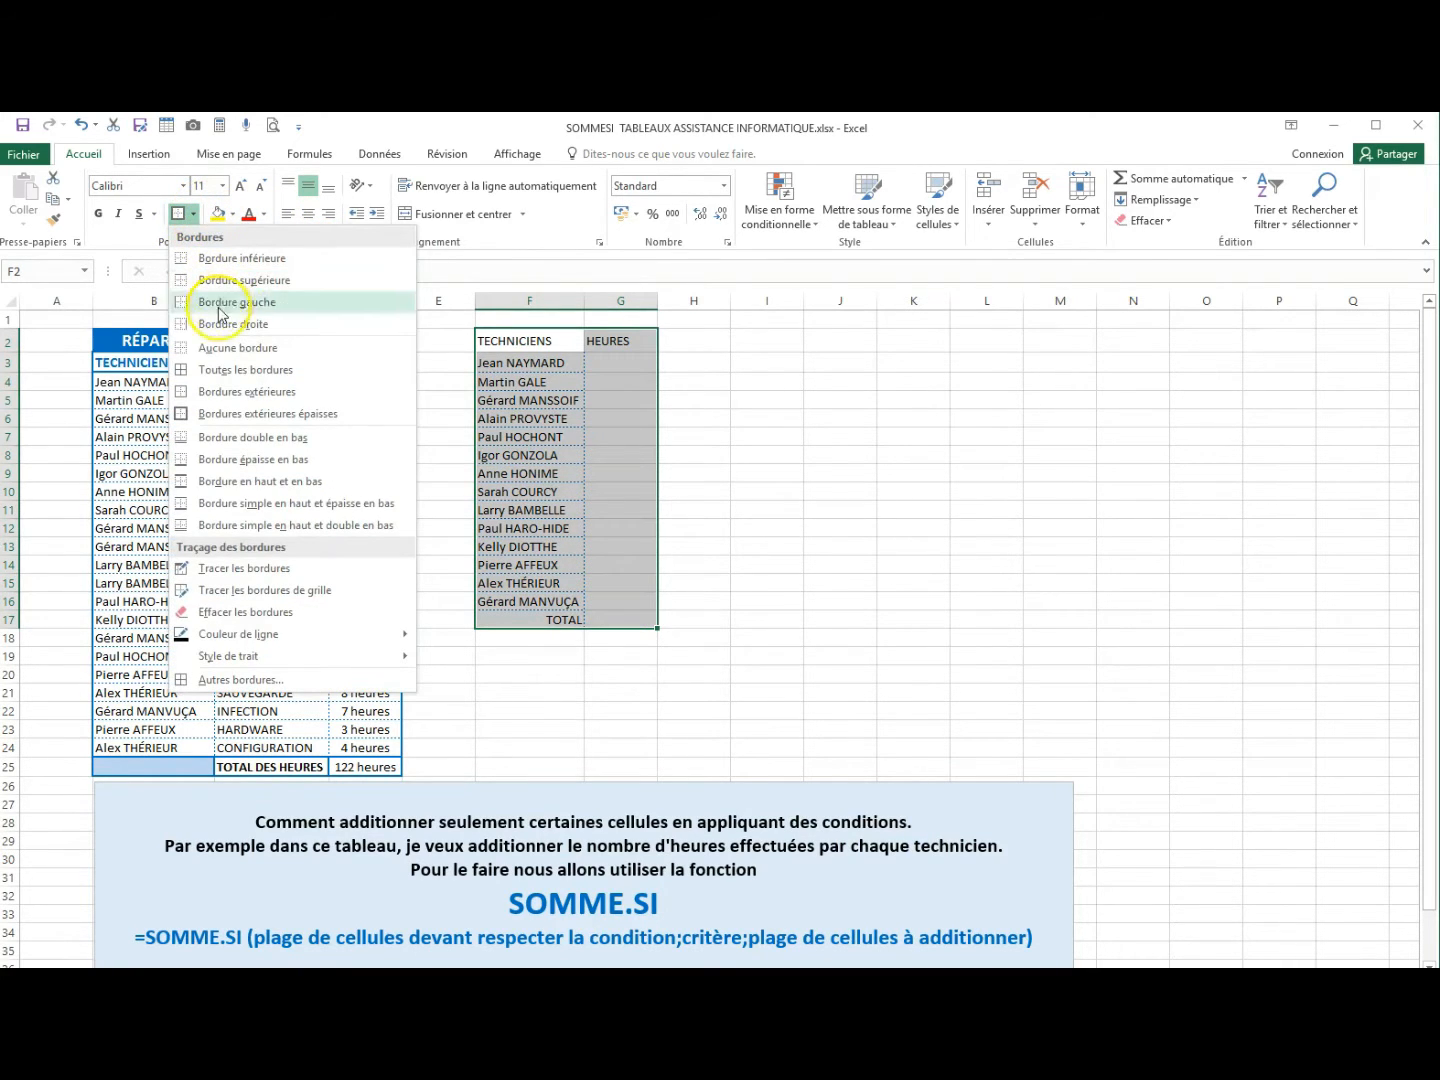
pyautogui.click(240, 369)
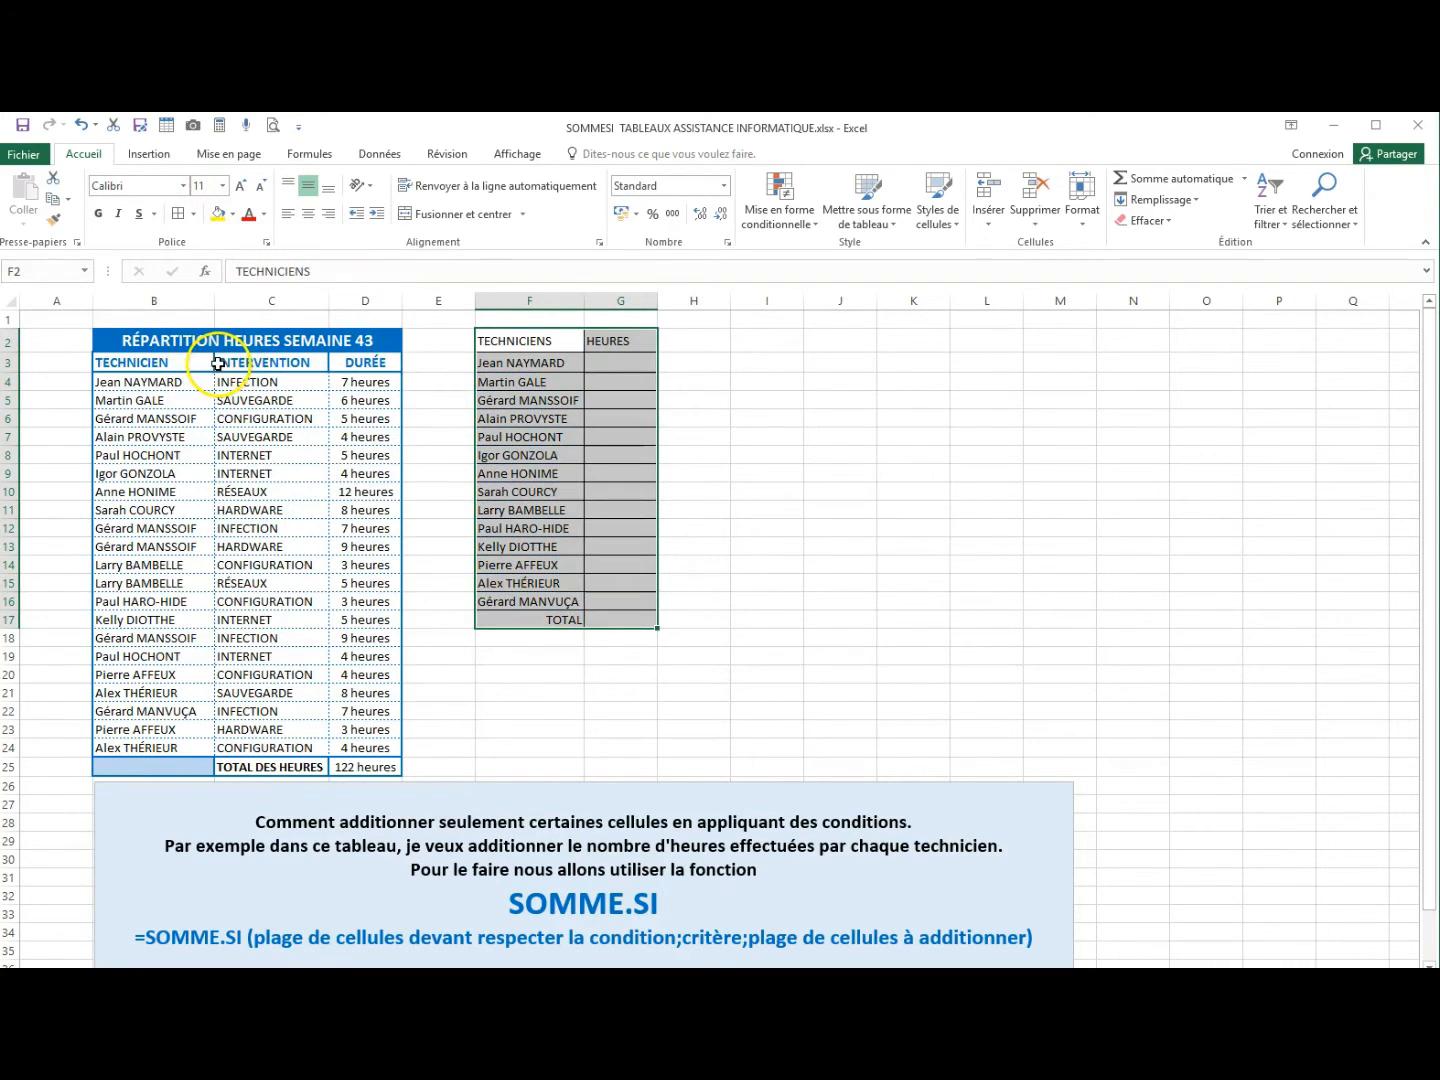
pyautogui.click(194, 214)
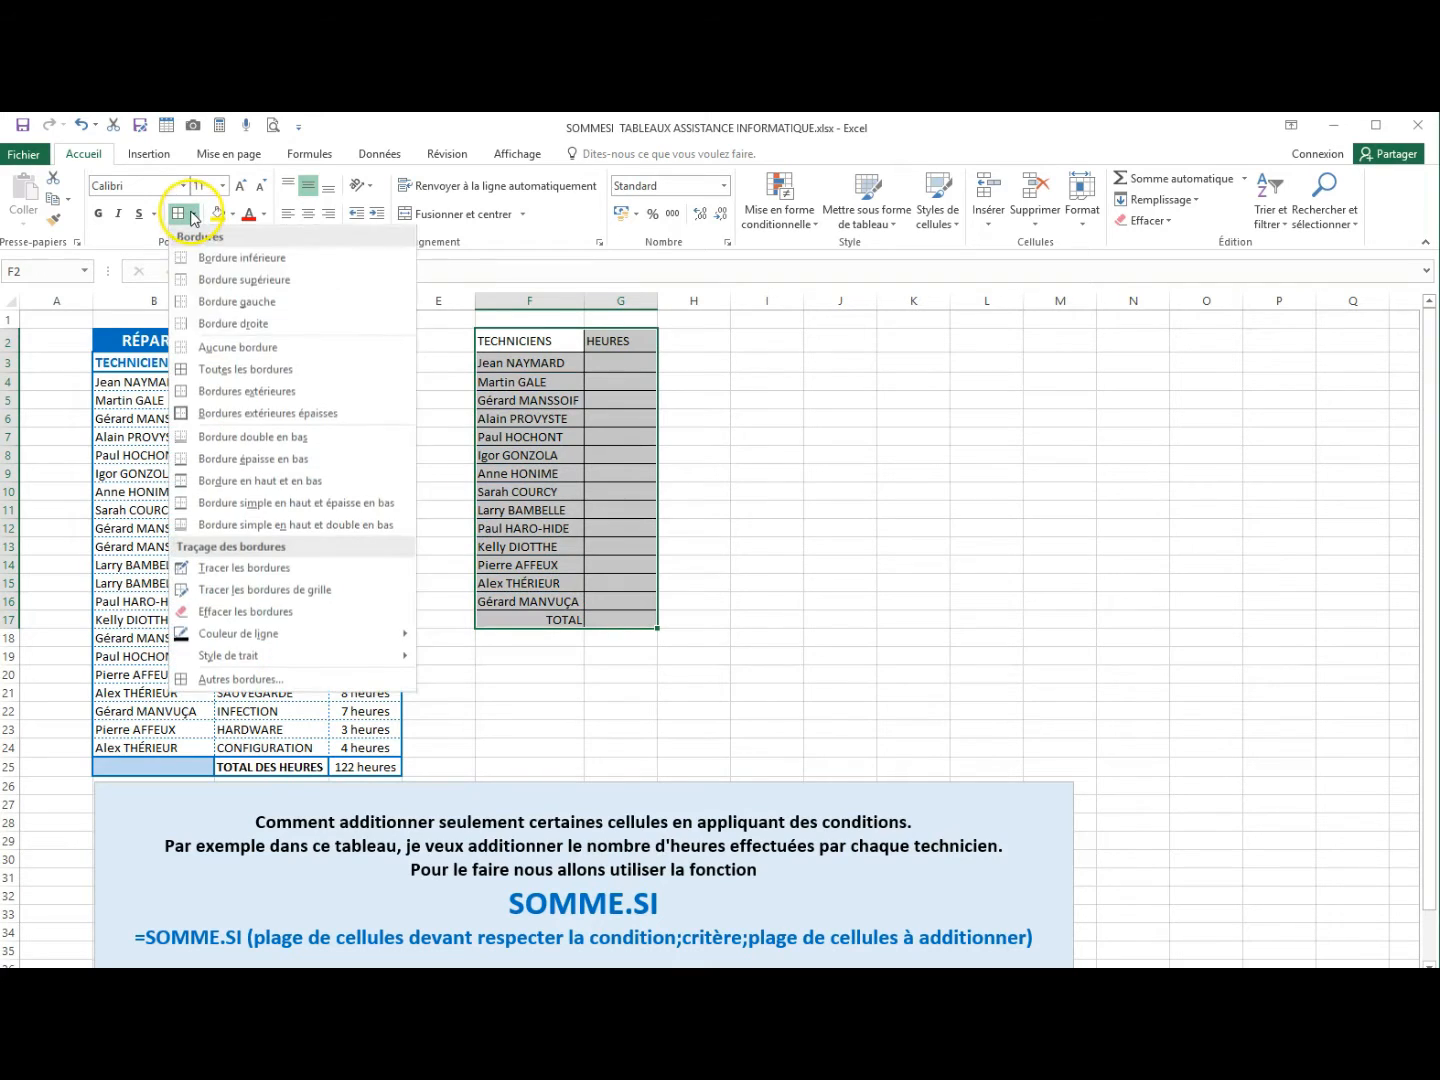
pyautogui.click(210, 413)
pyautogui.click(790, 493)
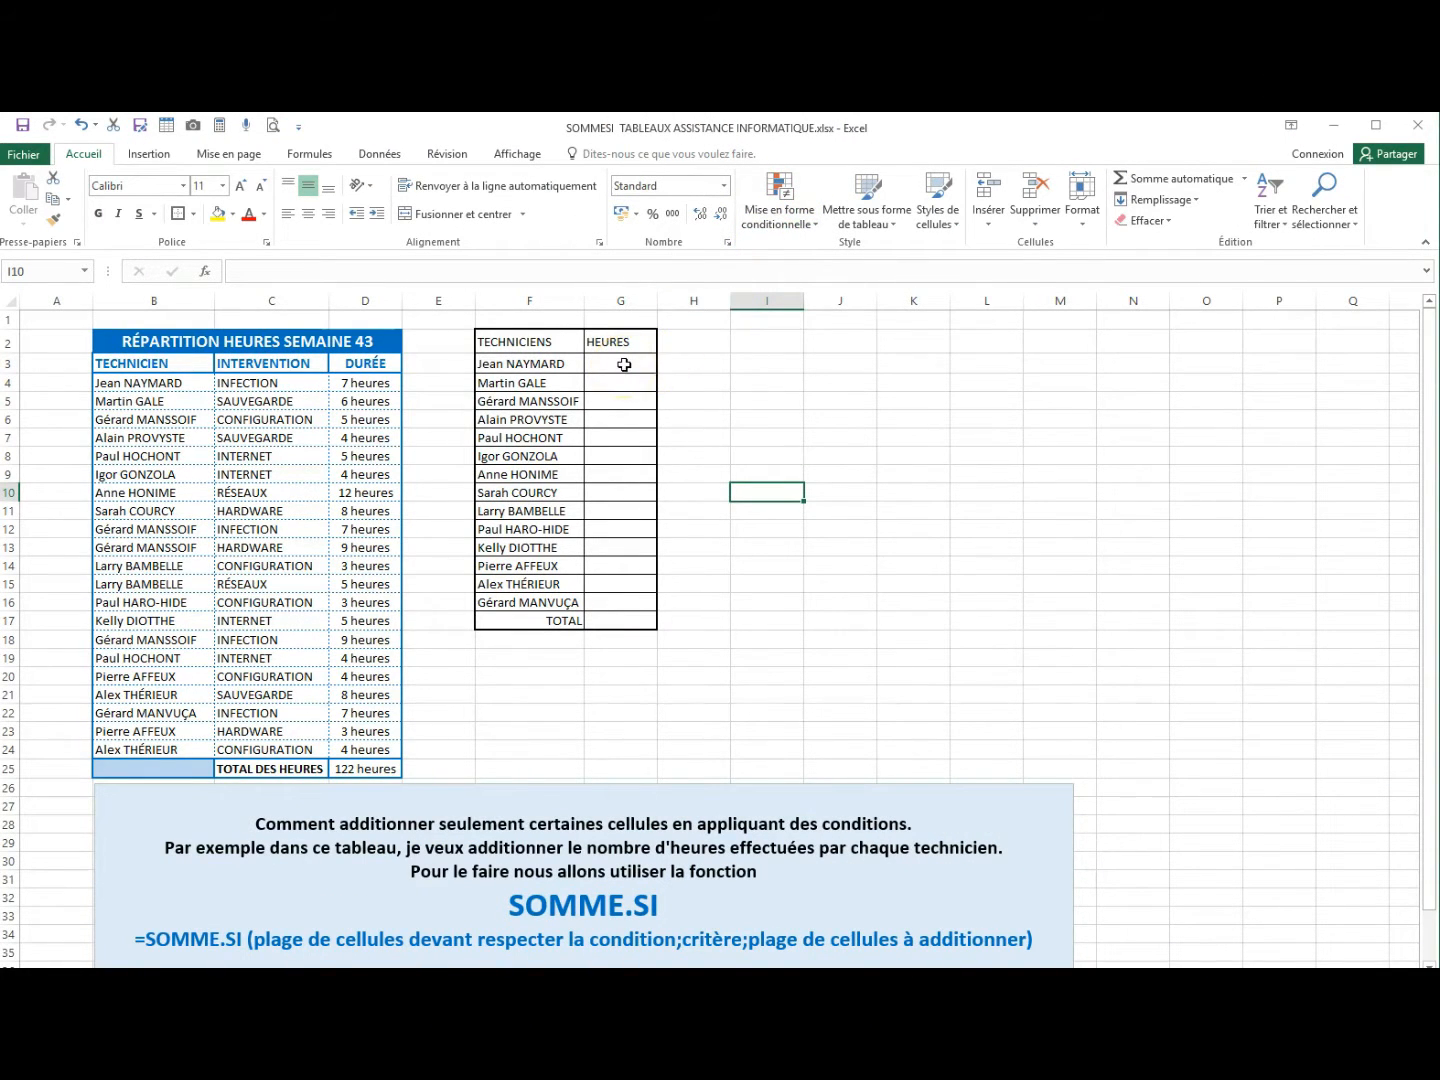
# Begin a SOMME.SI formula in G3 beside the first technician and open its function arguments.
pyautogui.click(624, 365)
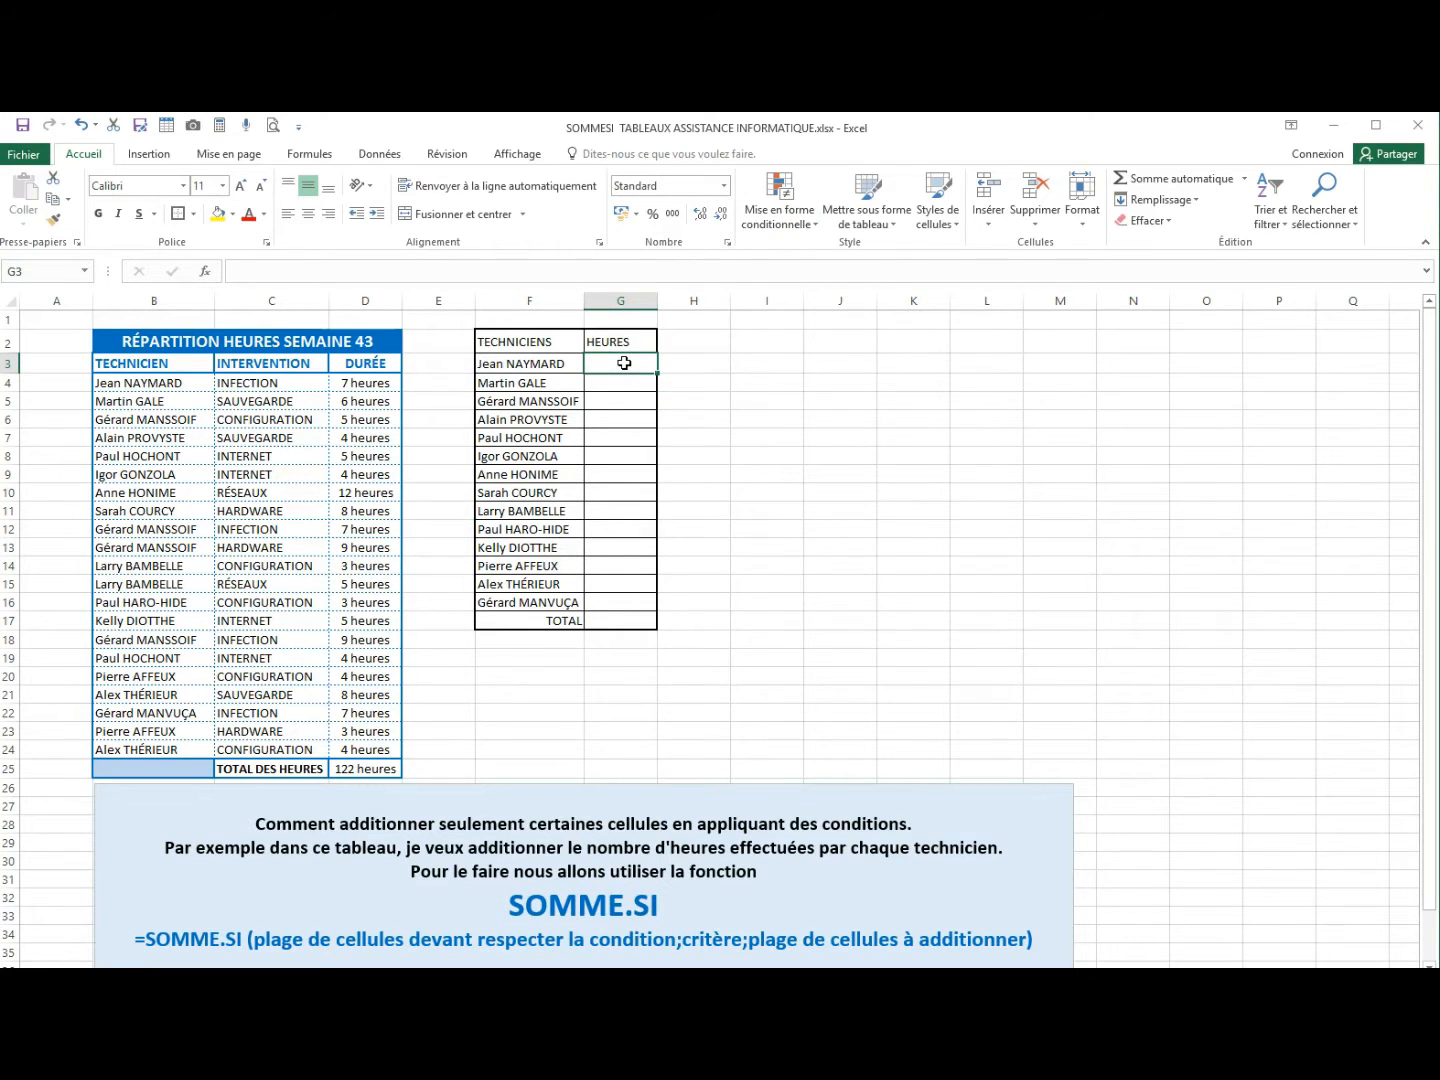
pyautogui.write('=')
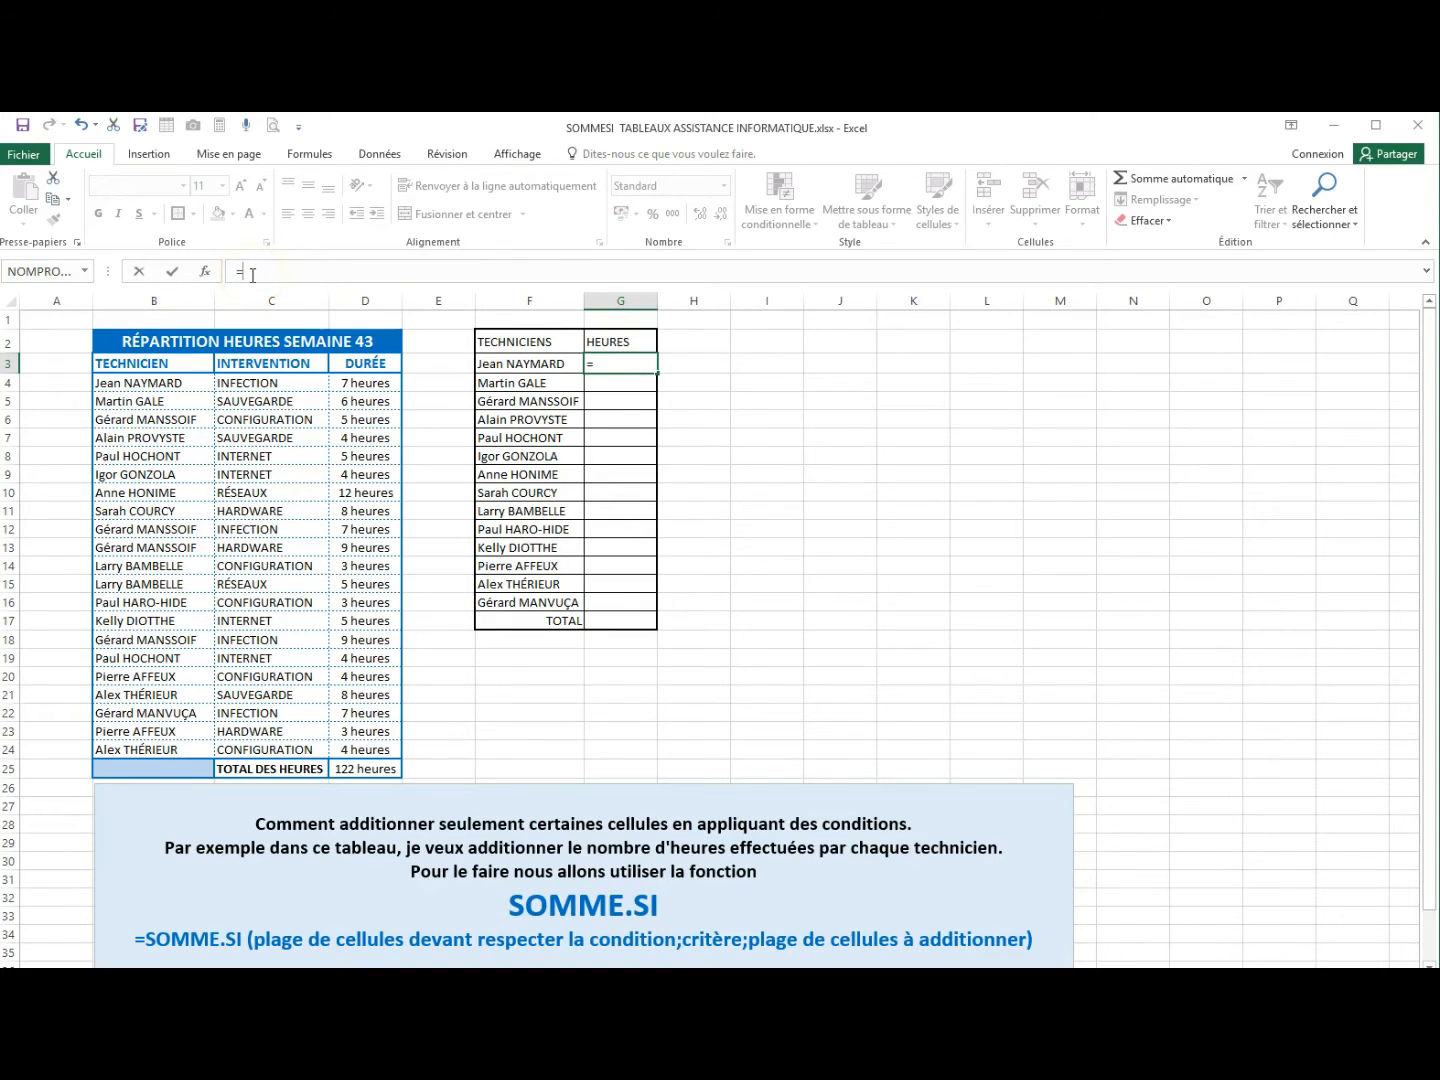
pyautogui.write('som')
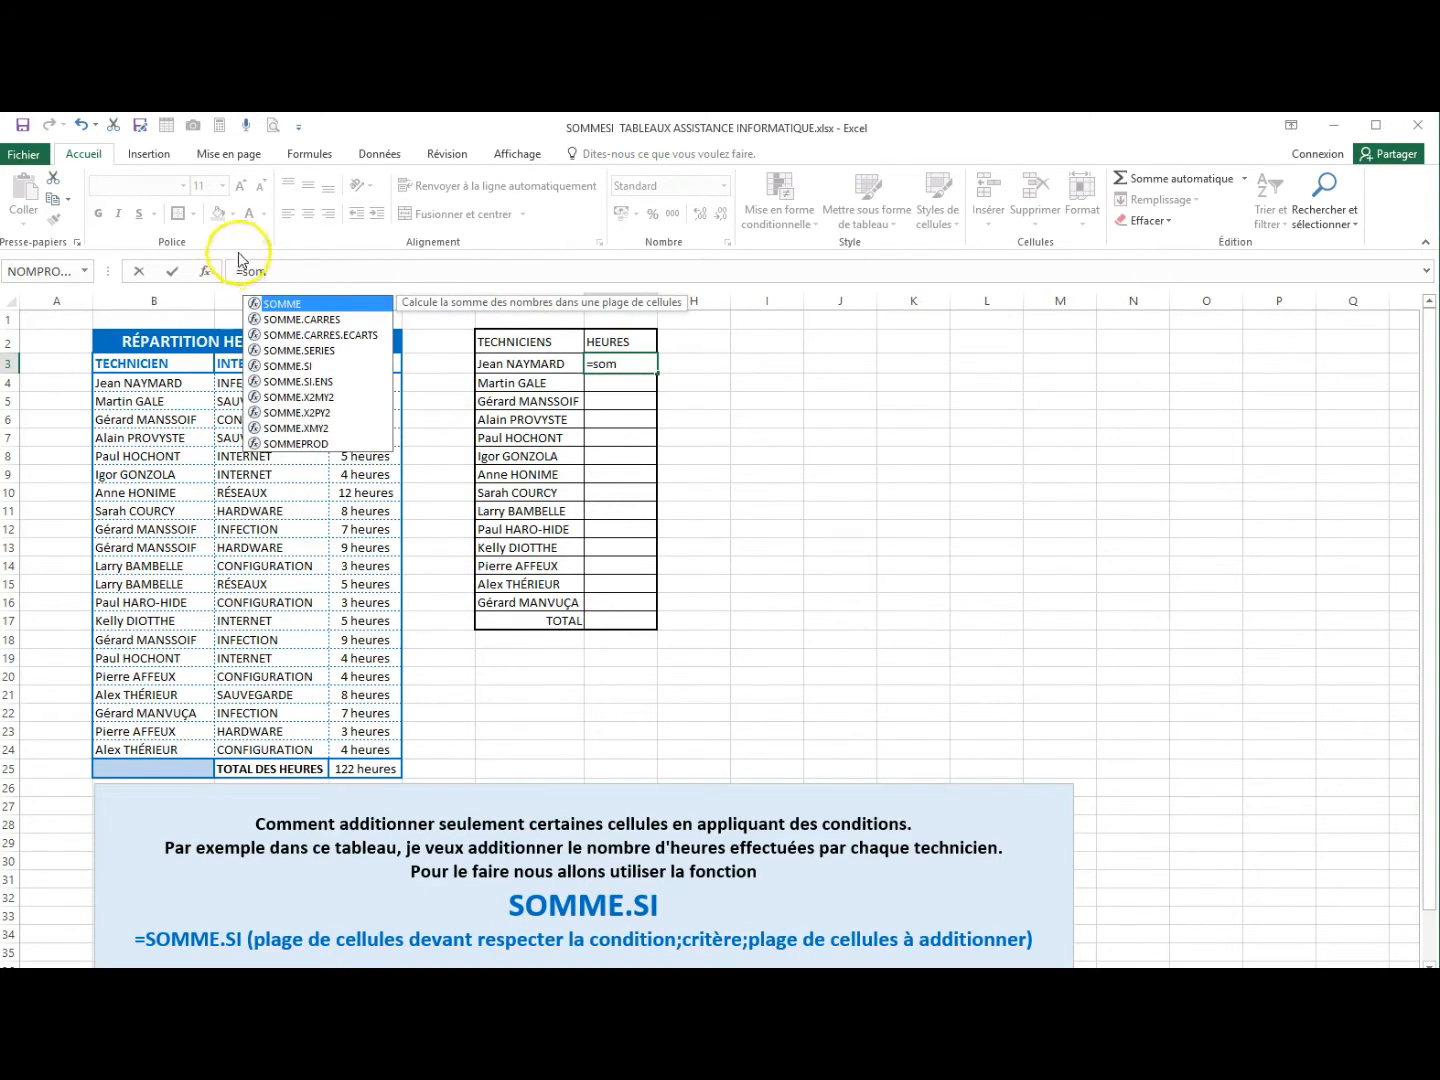
pyautogui.doubleClick(281, 366)
pyautogui.click(315, 311)
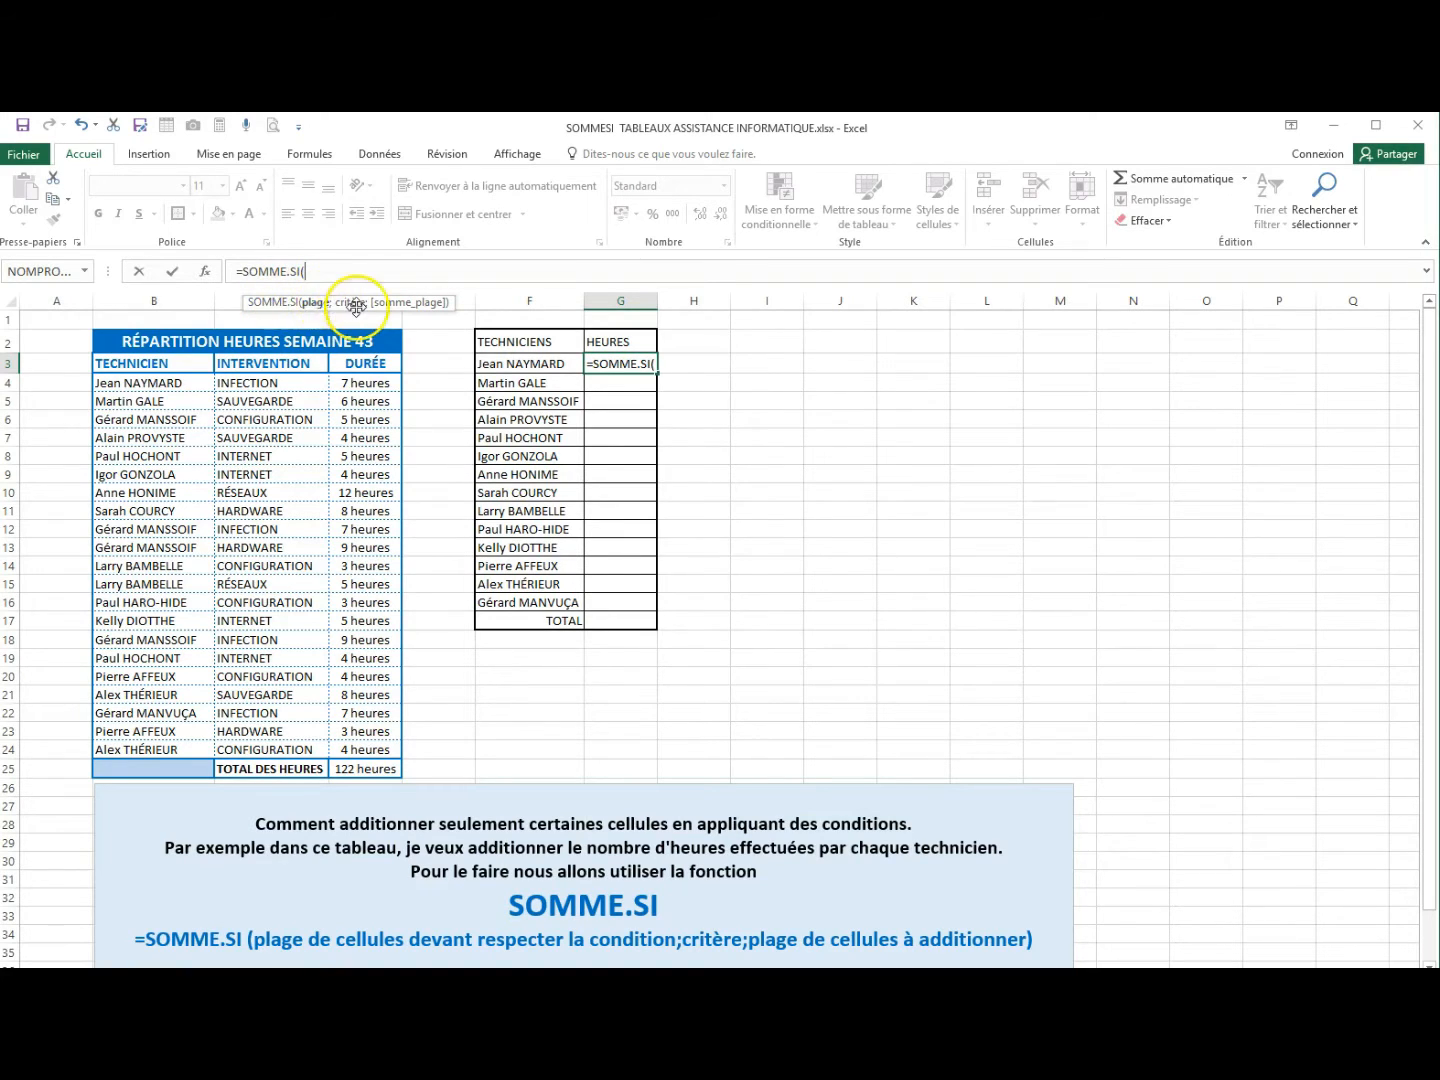
pyautogui.click(360, 310)
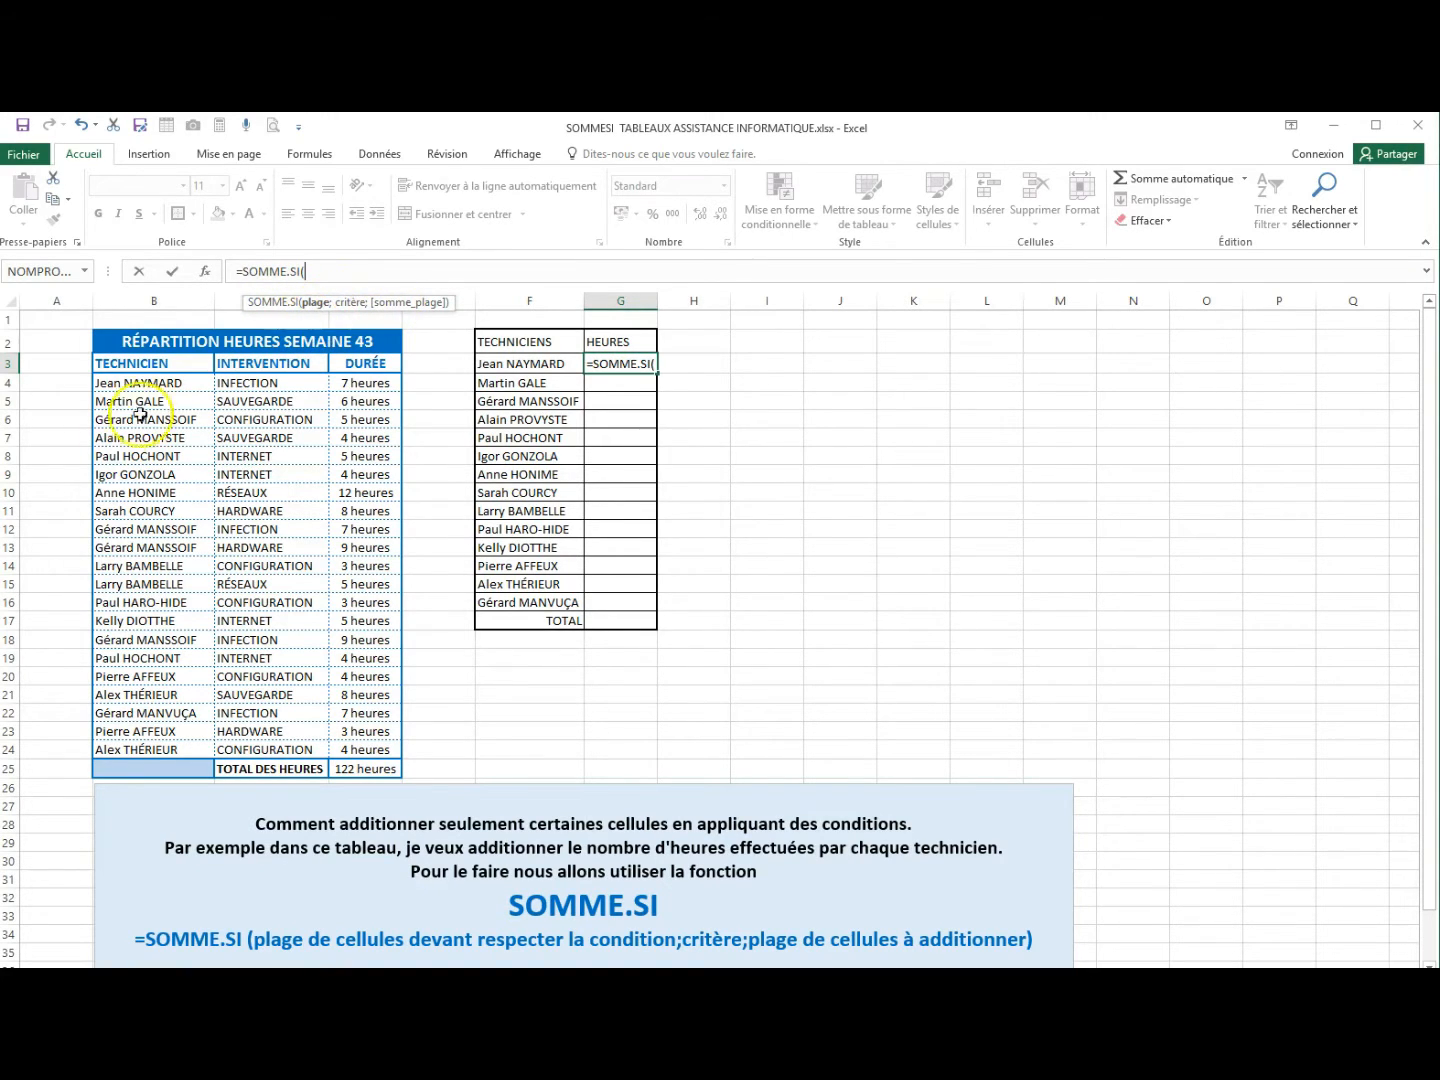
pyautogui.click(206, 272)
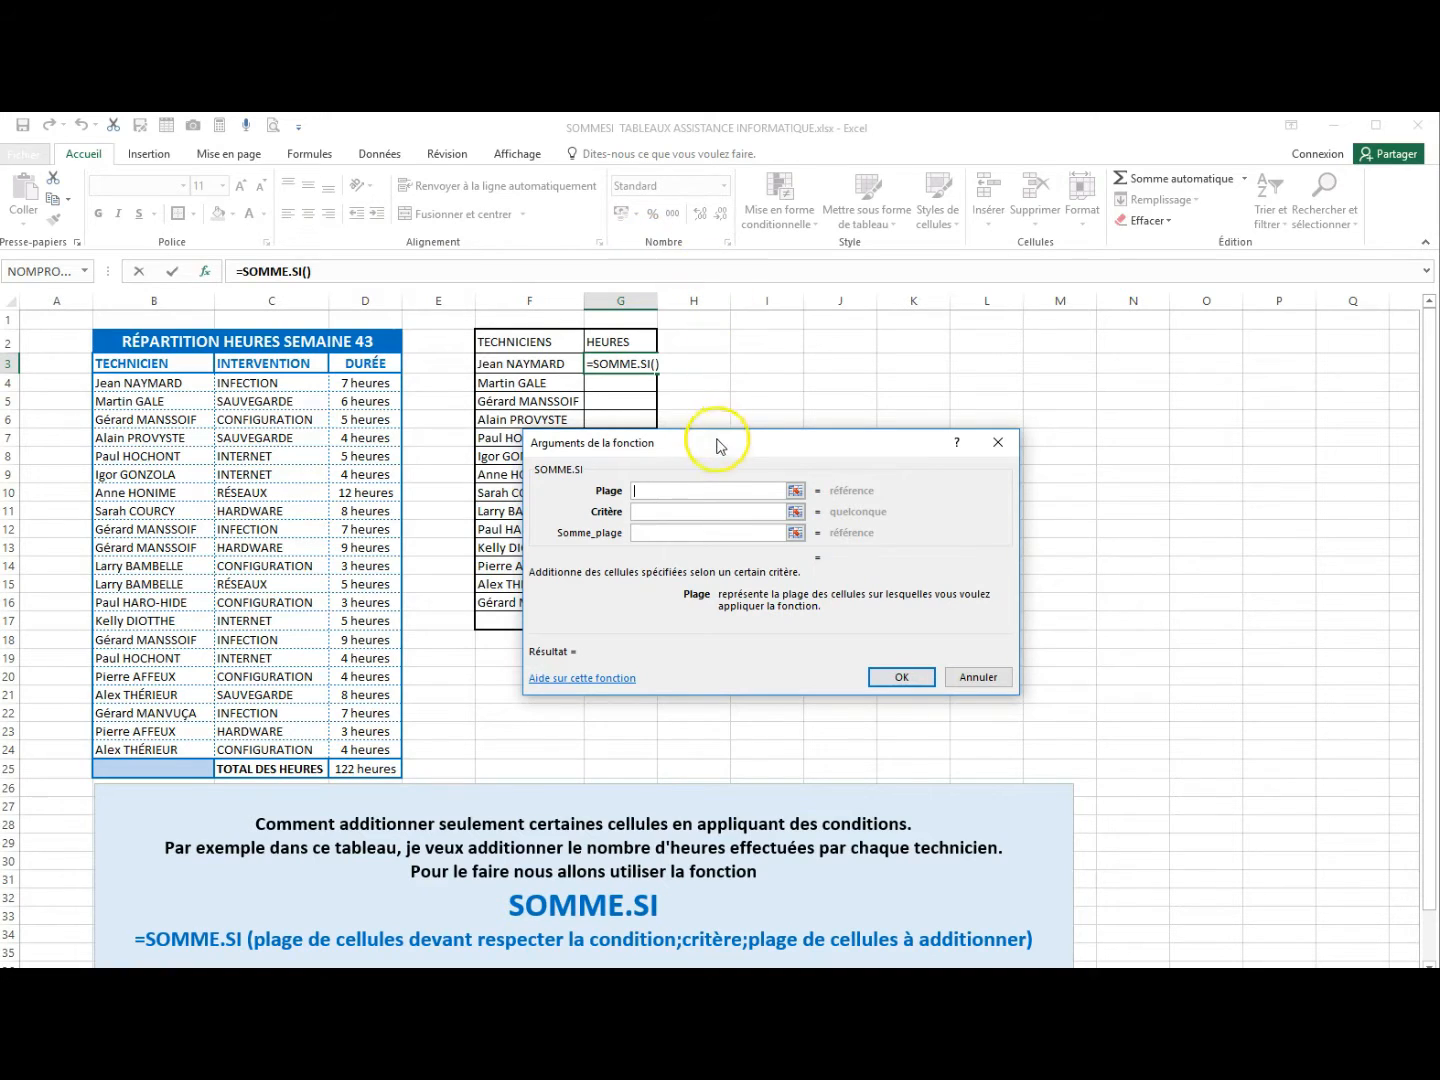
# Move the function arguments clear of the tables, empty the stray Plage reference and set Plage to B4:B23.
pyautogui.moveTo(717, 427); pyautogui.dragTo(938, 422)
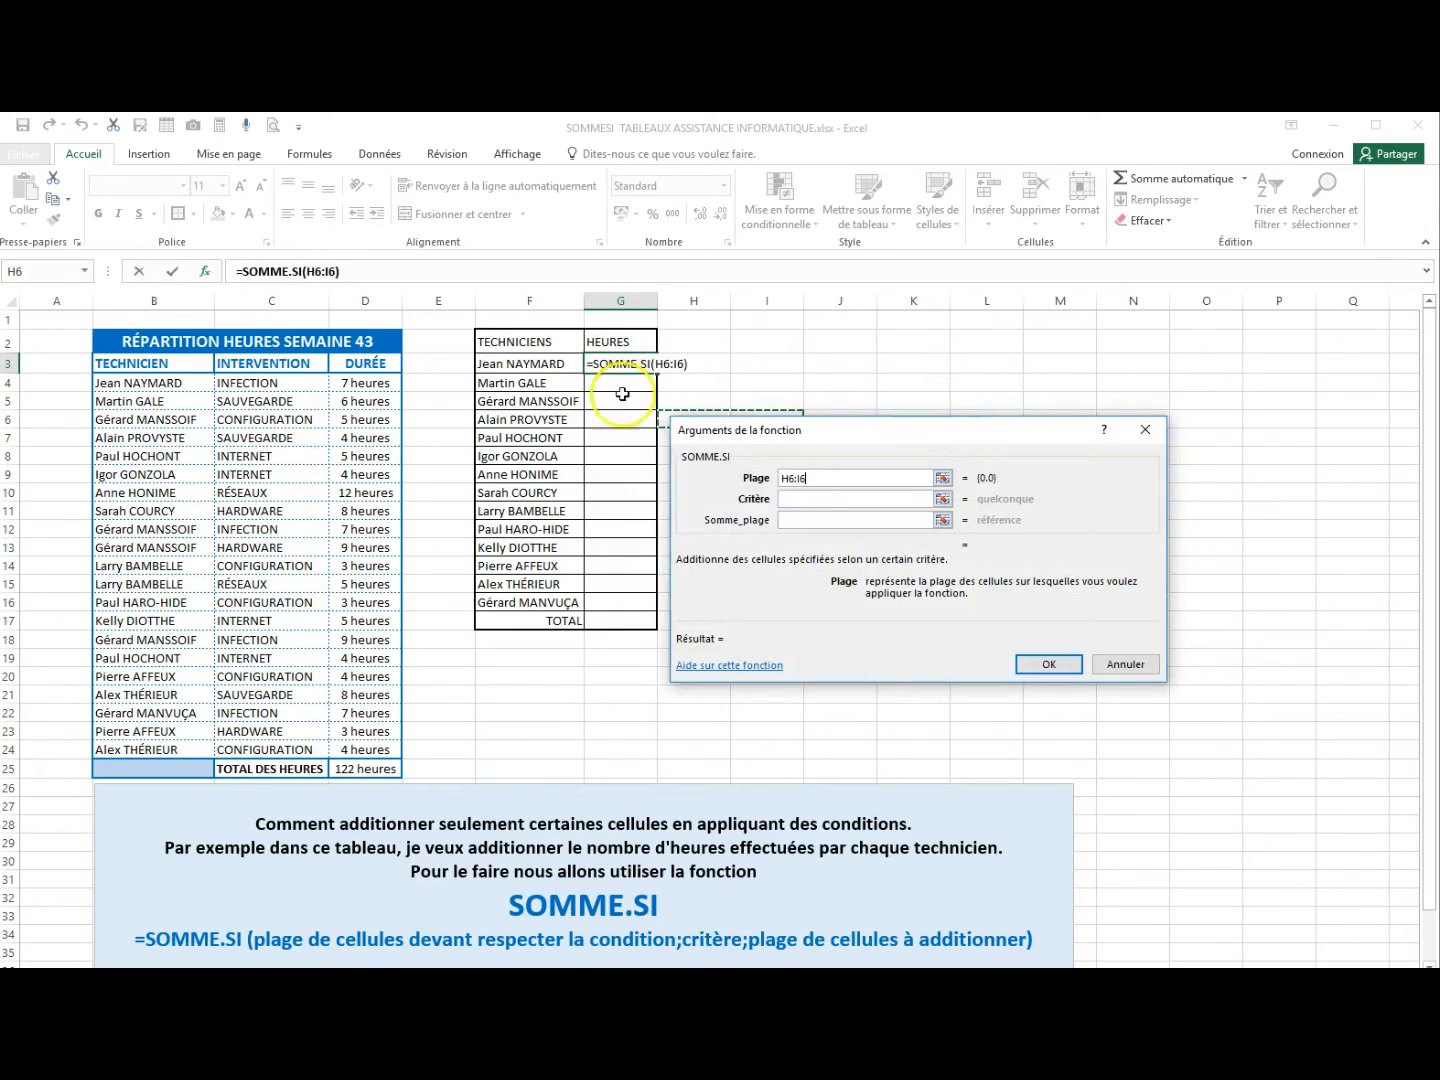
pyautogui.click(783, 484)
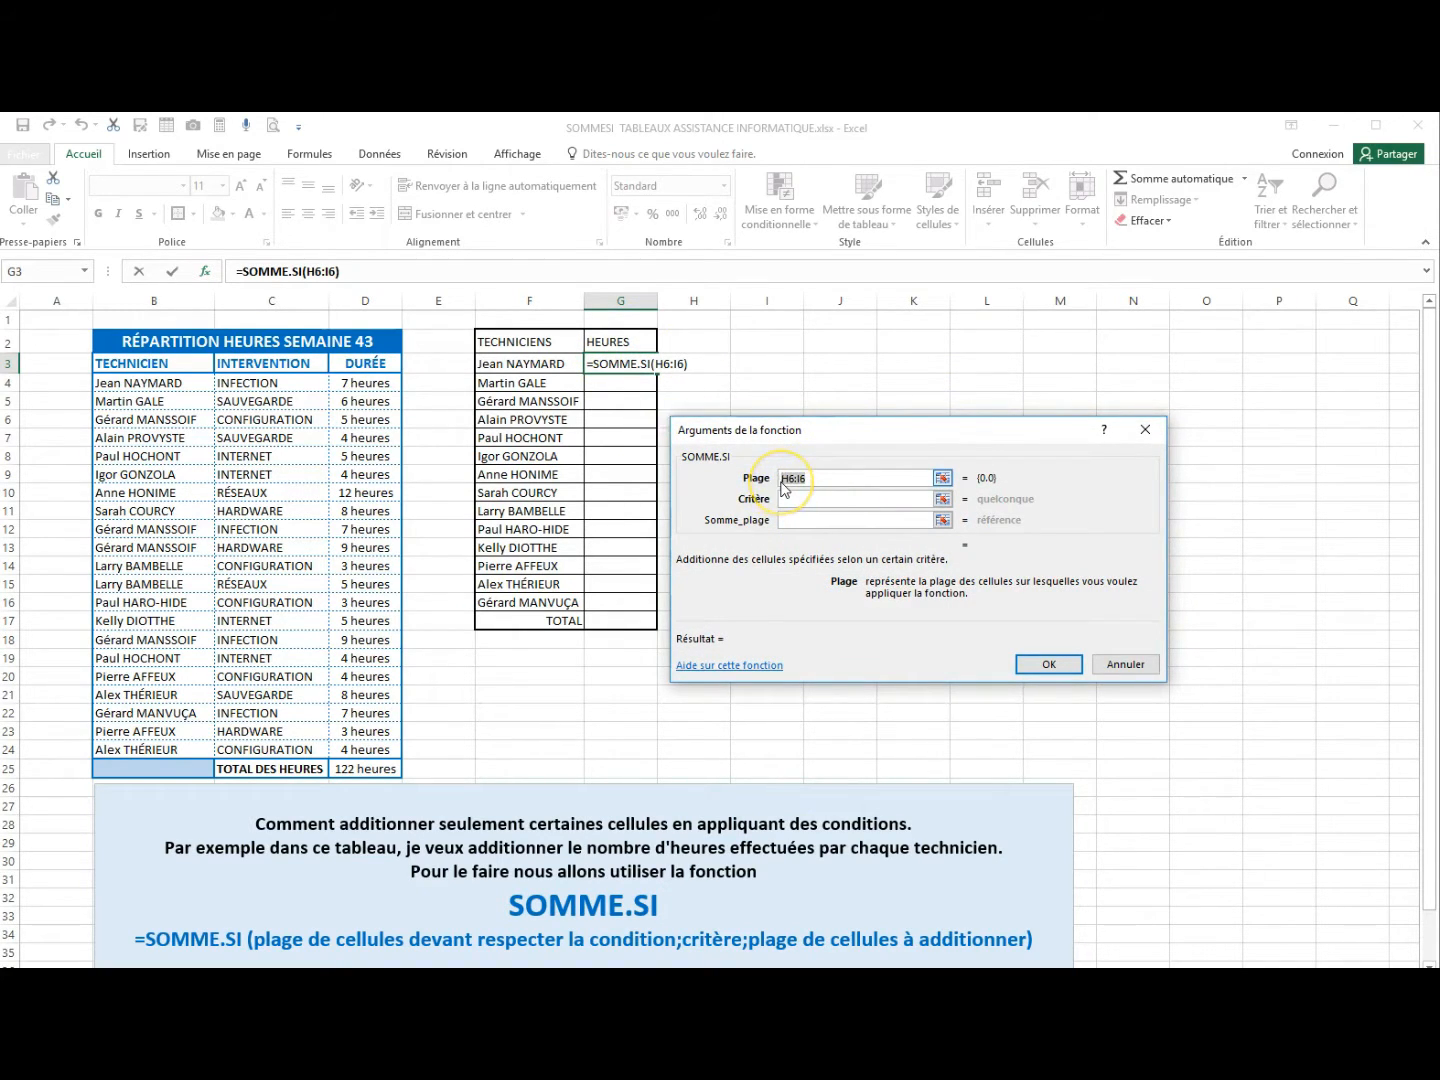
pyautogui.press('BackSpace')
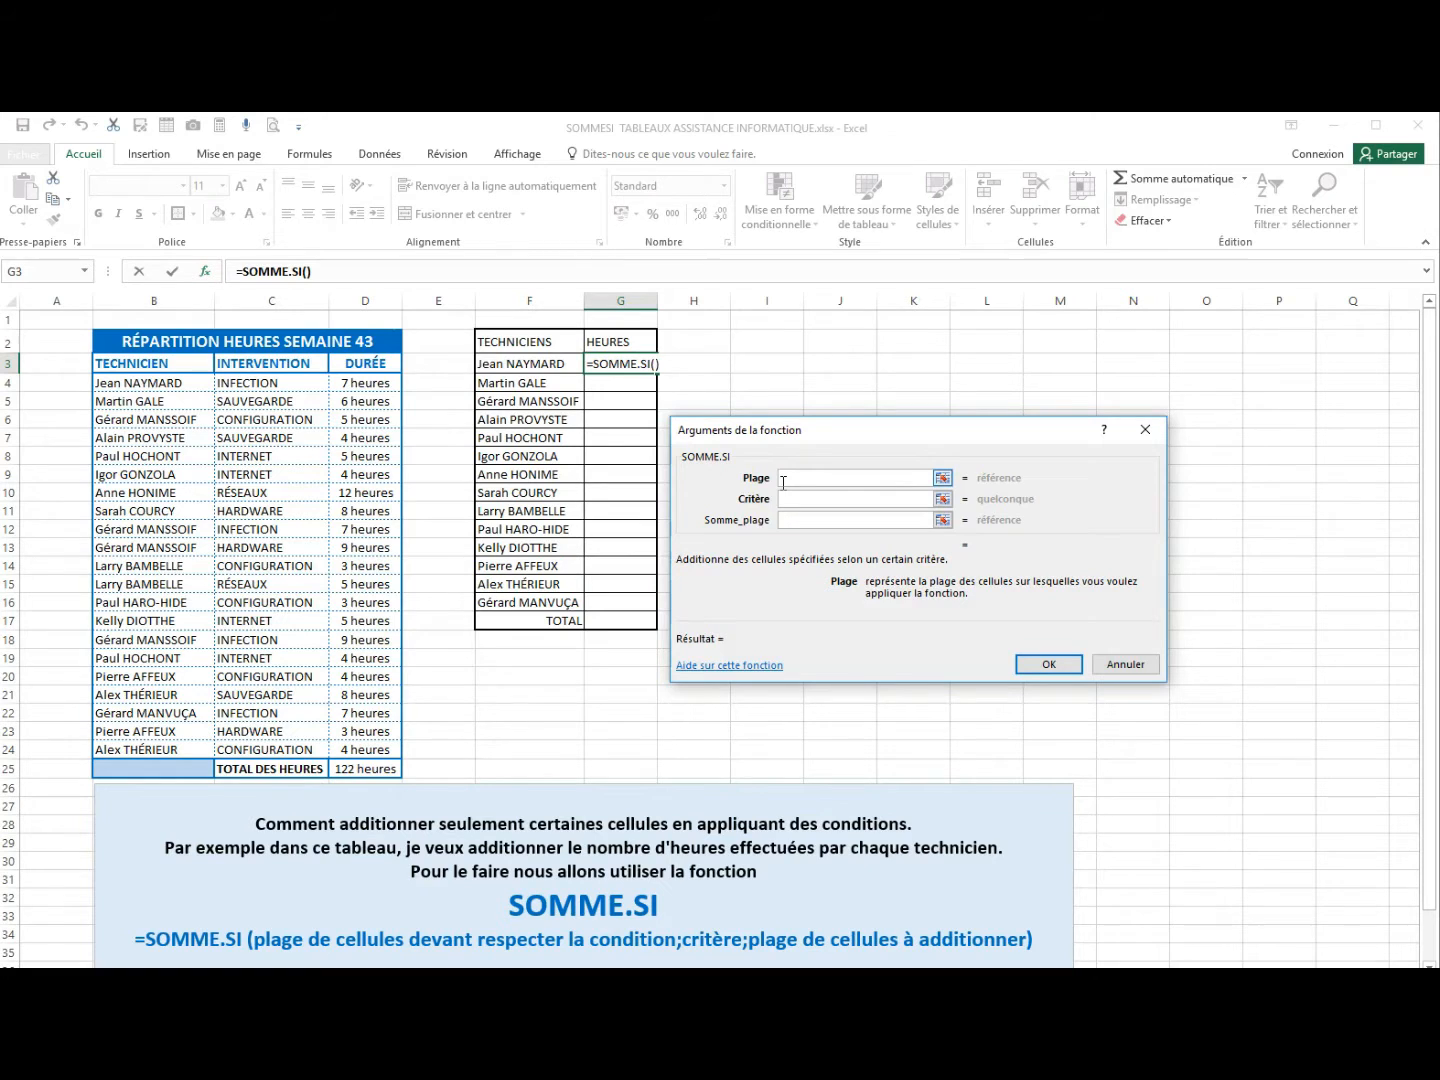
pyautogui.moveTo(128, 383); pyautogui.dragTo(145, 731)
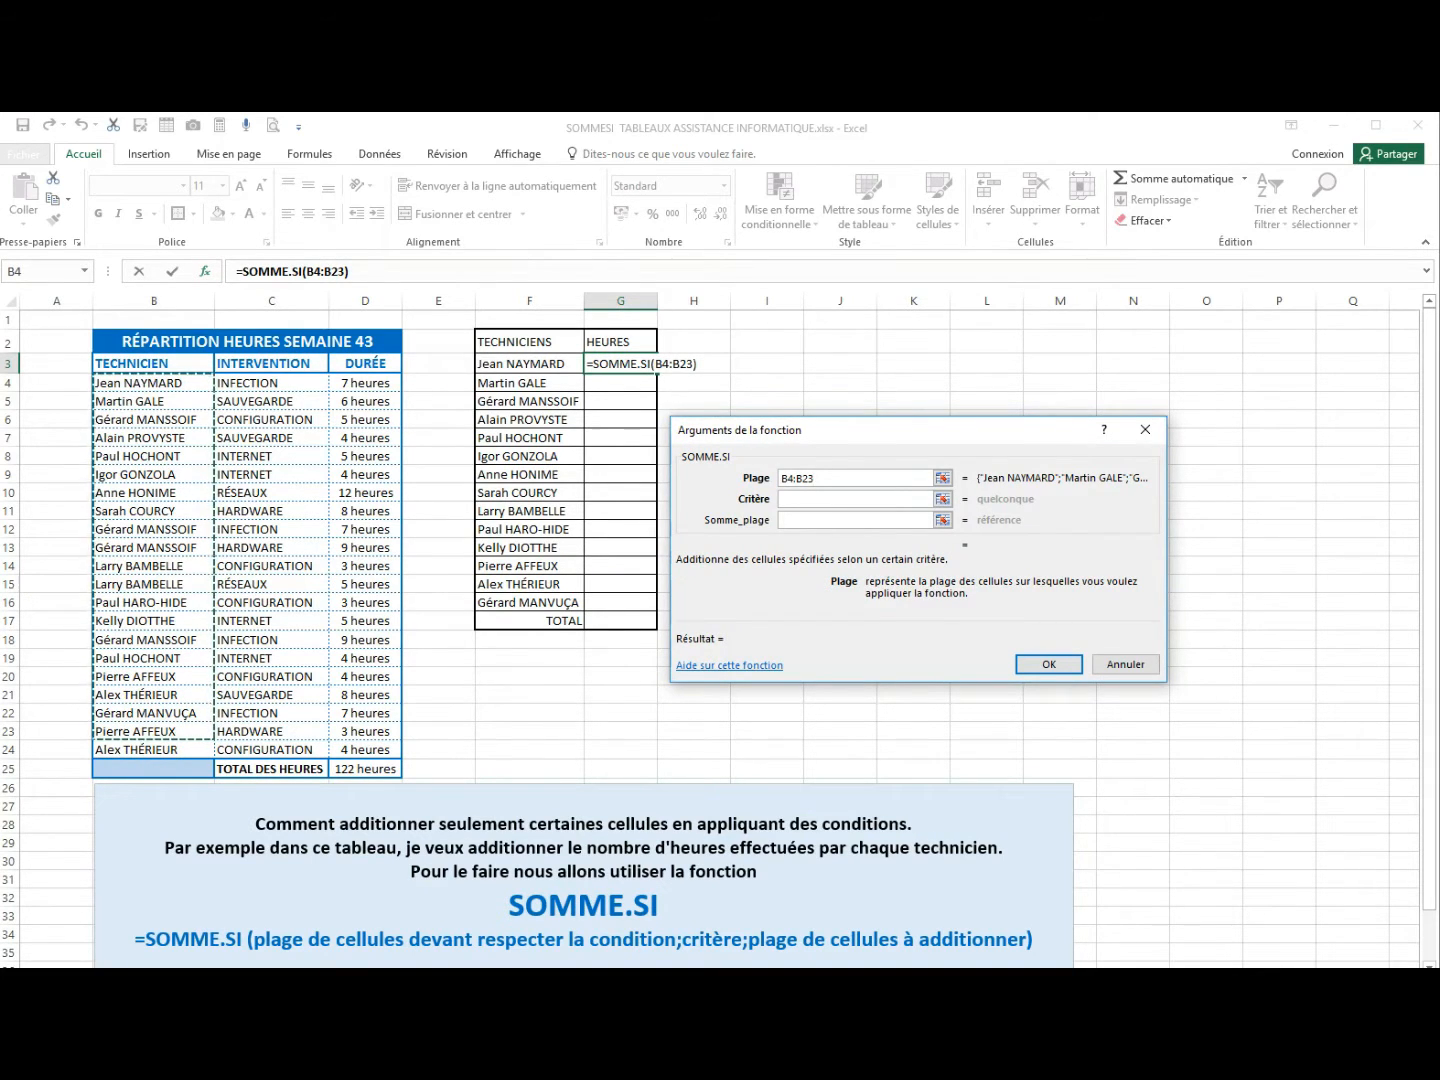
# Set Critère to F3 and Somme_plage to D4:D24, and accept the SOMME.SI formula.
pyautogui.click(798, 498)
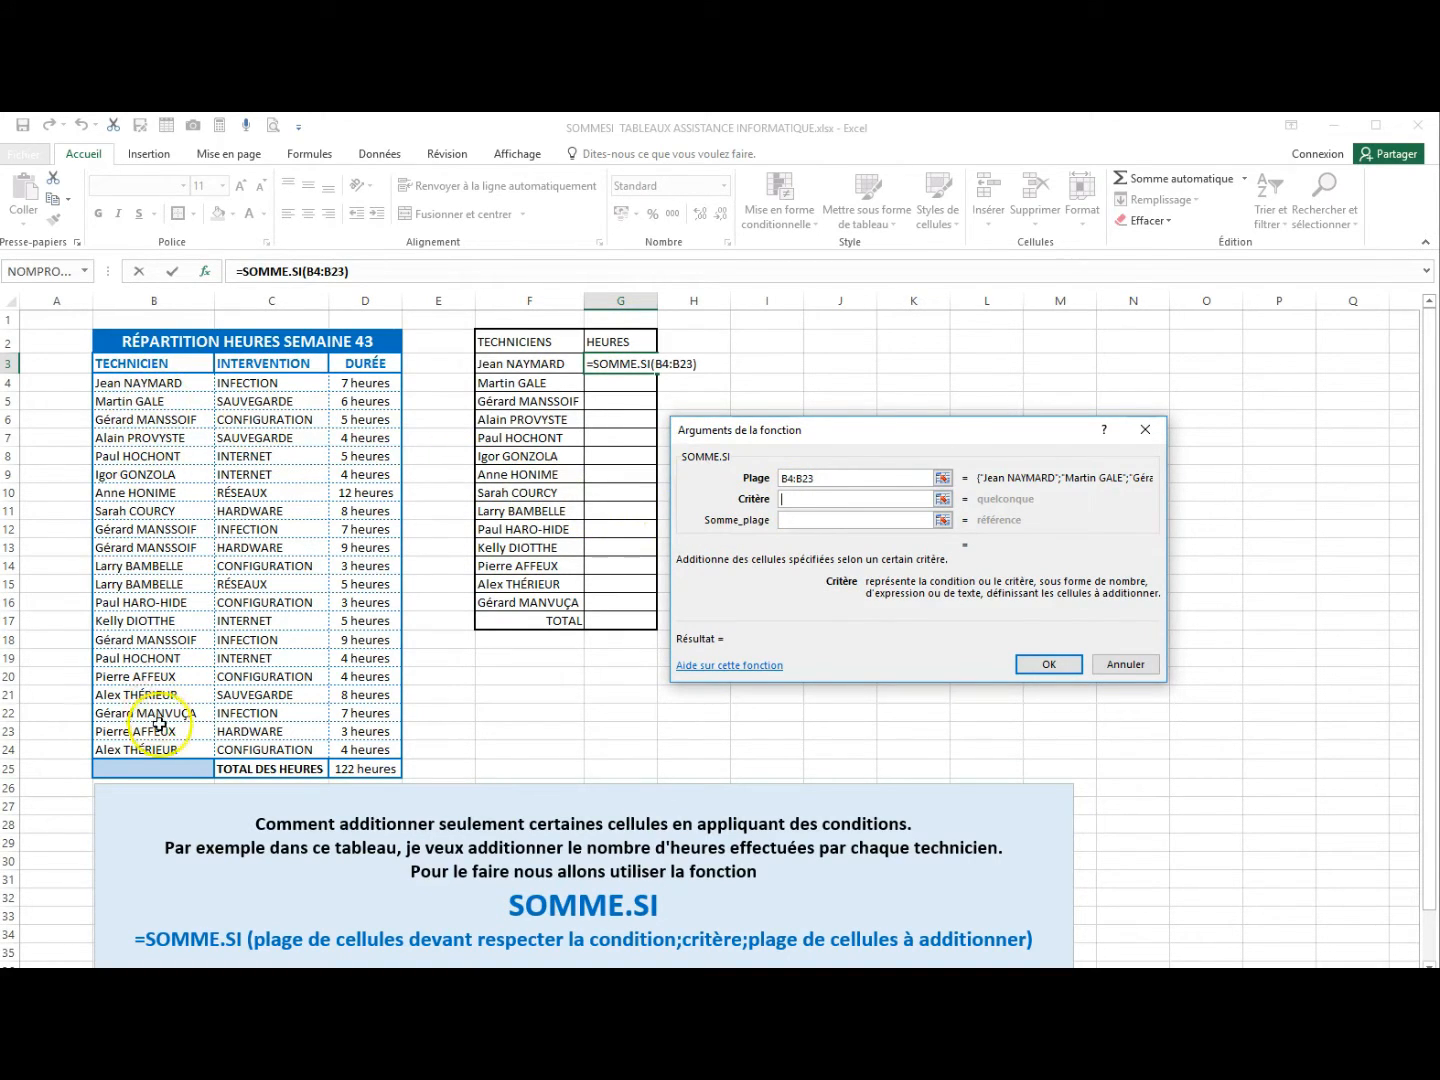
pyautogui.click(488, 364)
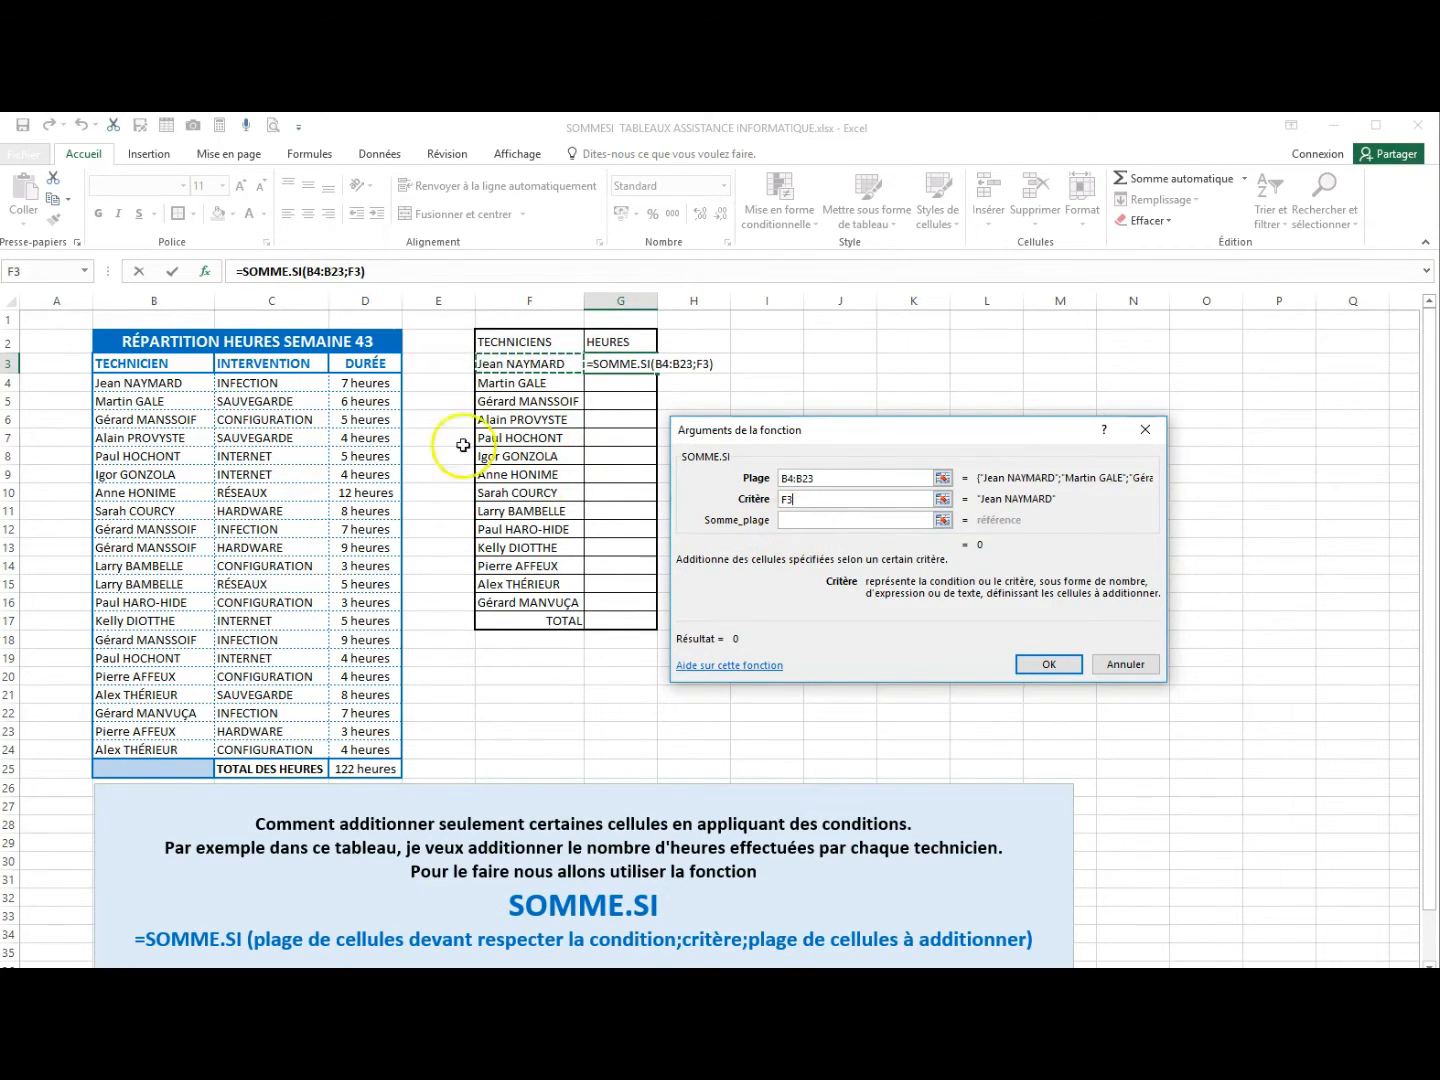
pyautogui.click(806, 520)
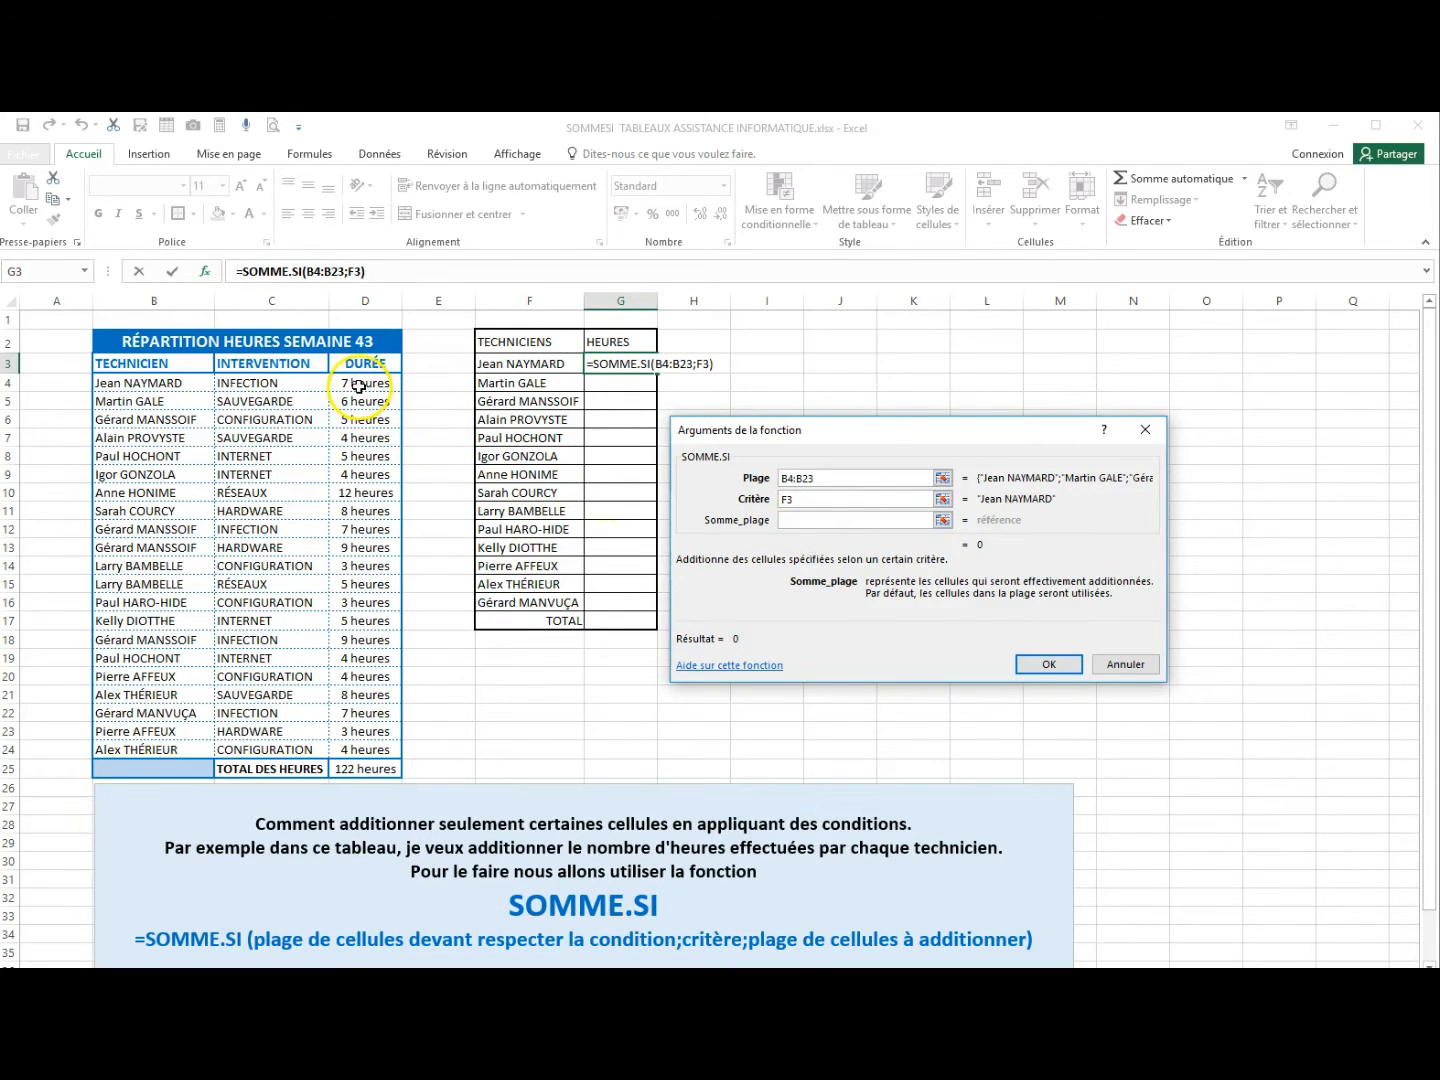
pyautogui.moveTo(365, 383); pyautogui.dragTo(366, 751)
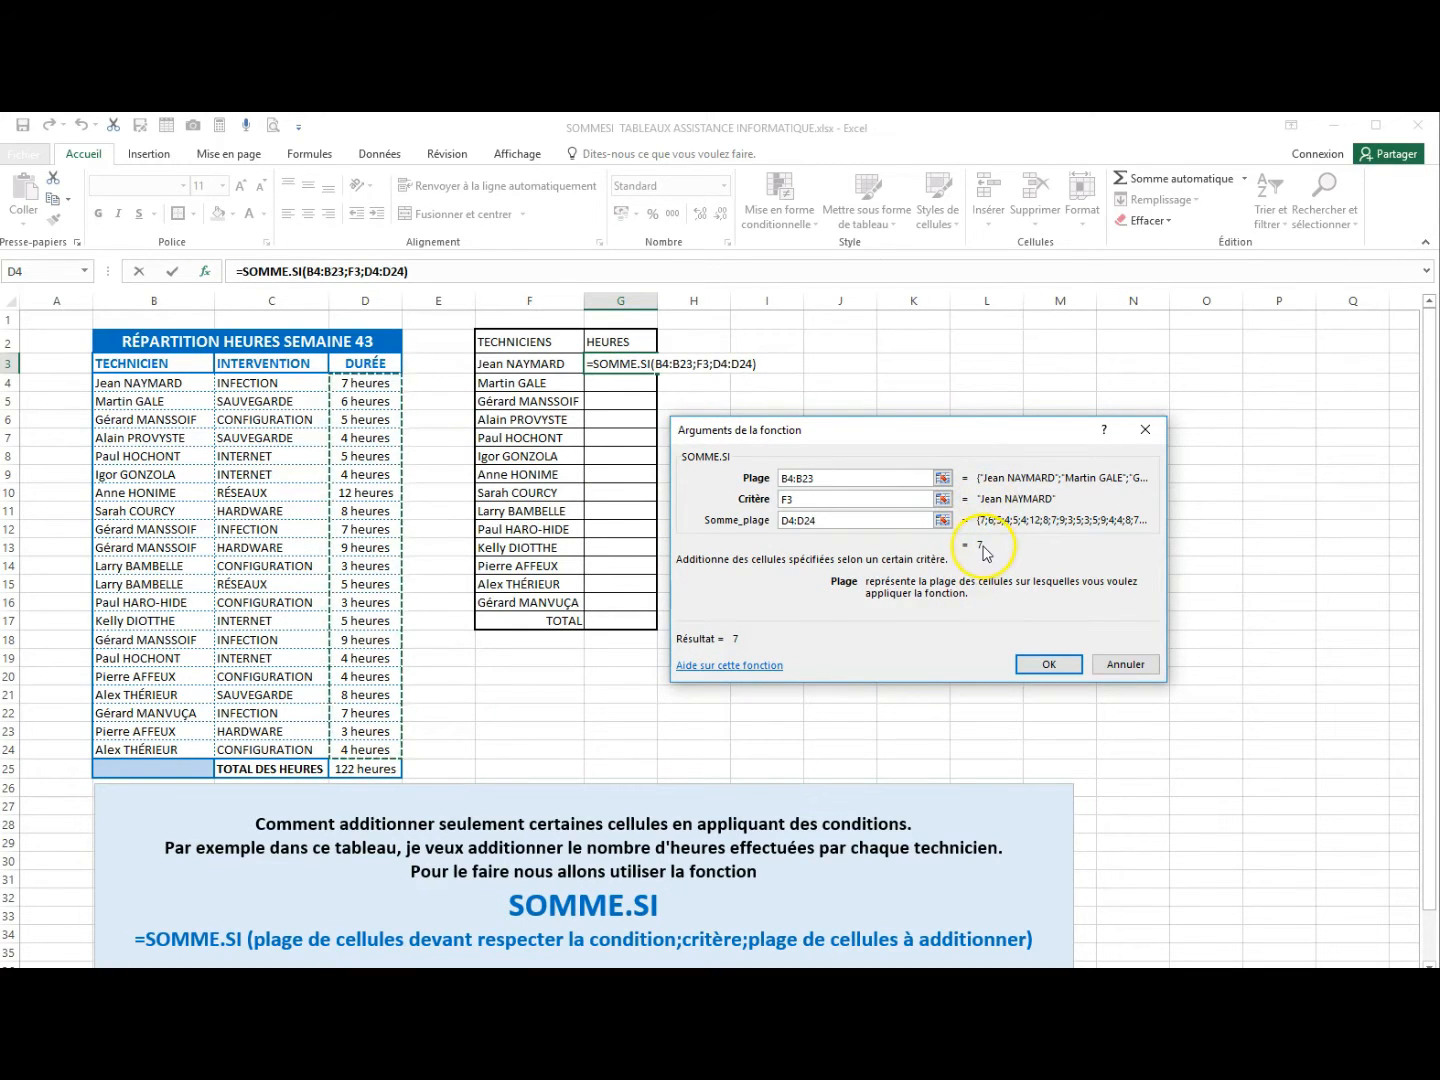
pyautogui.click(1040, 672)
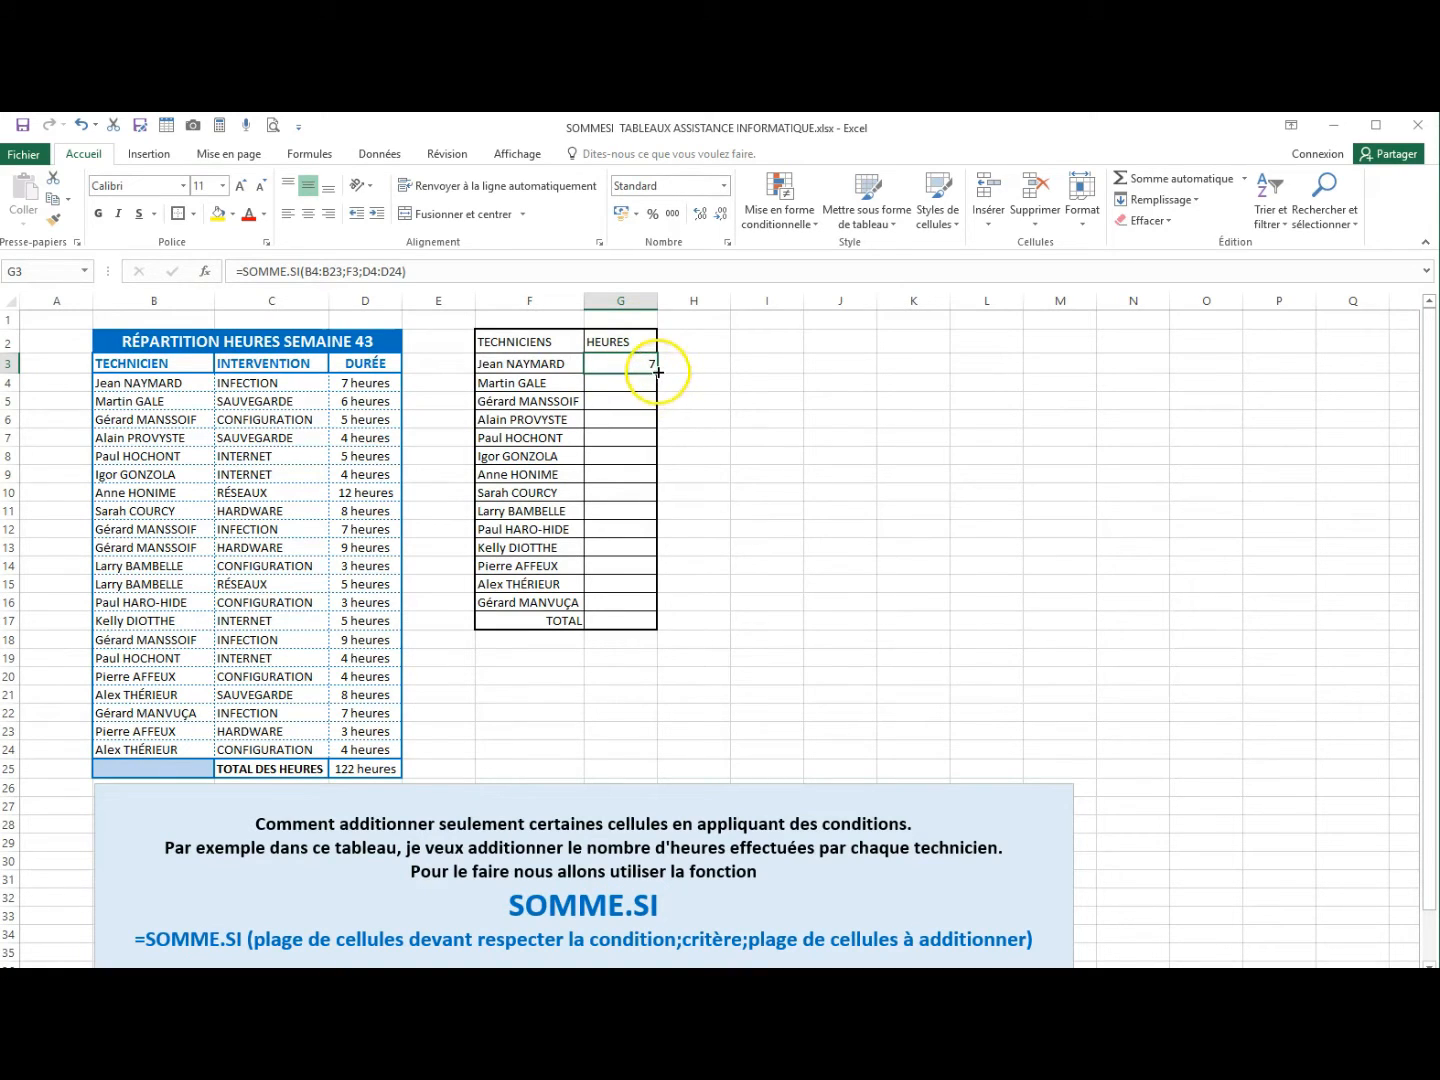
# Copy the G3 formula down to G16 and add an automatic sum of G3:G16 in G17.
pyautogui.moveTo(658, 376); pyautogui.dragTo(645, 606)
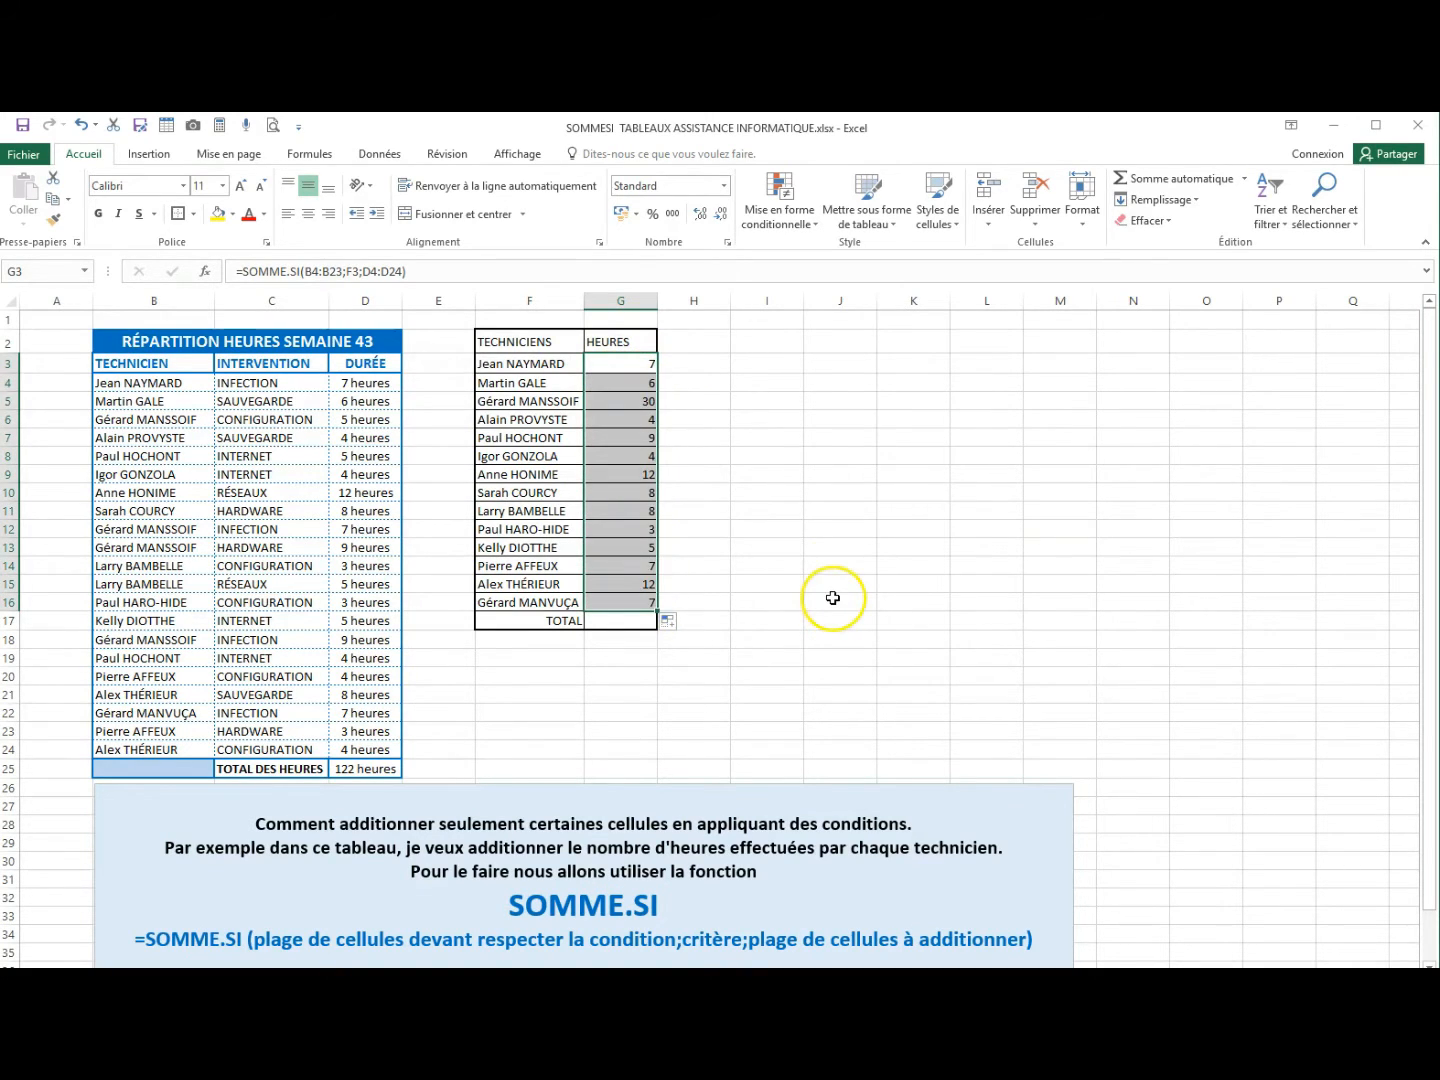
pyautogui.click(621, 627)
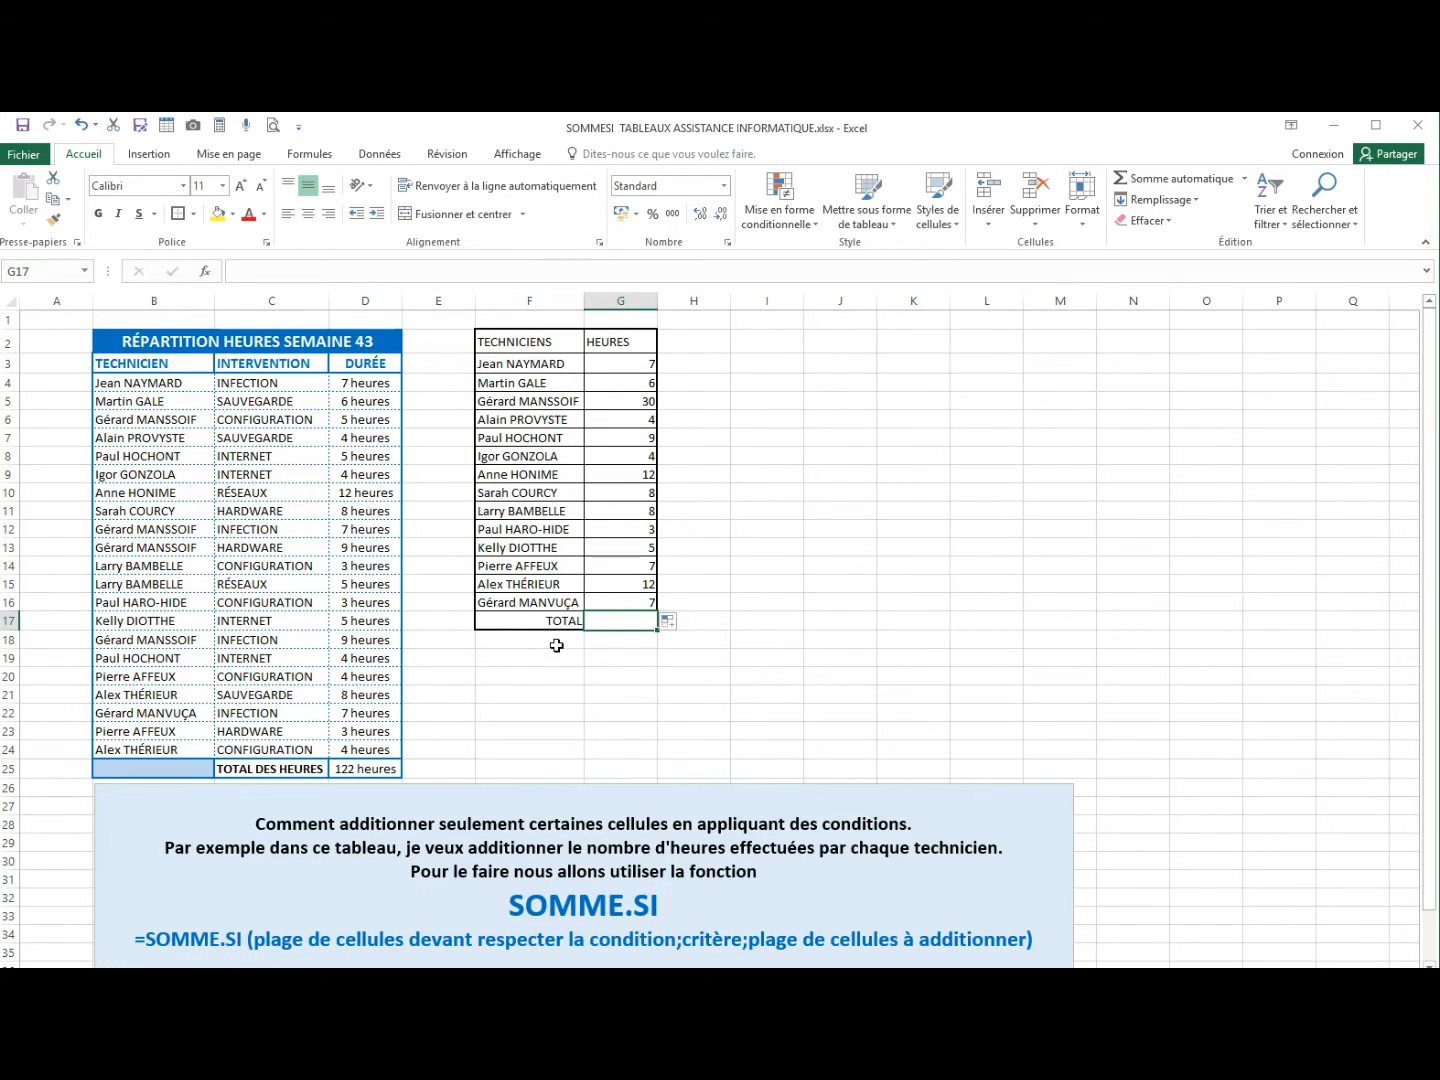
pyautogui.click(608, 626)
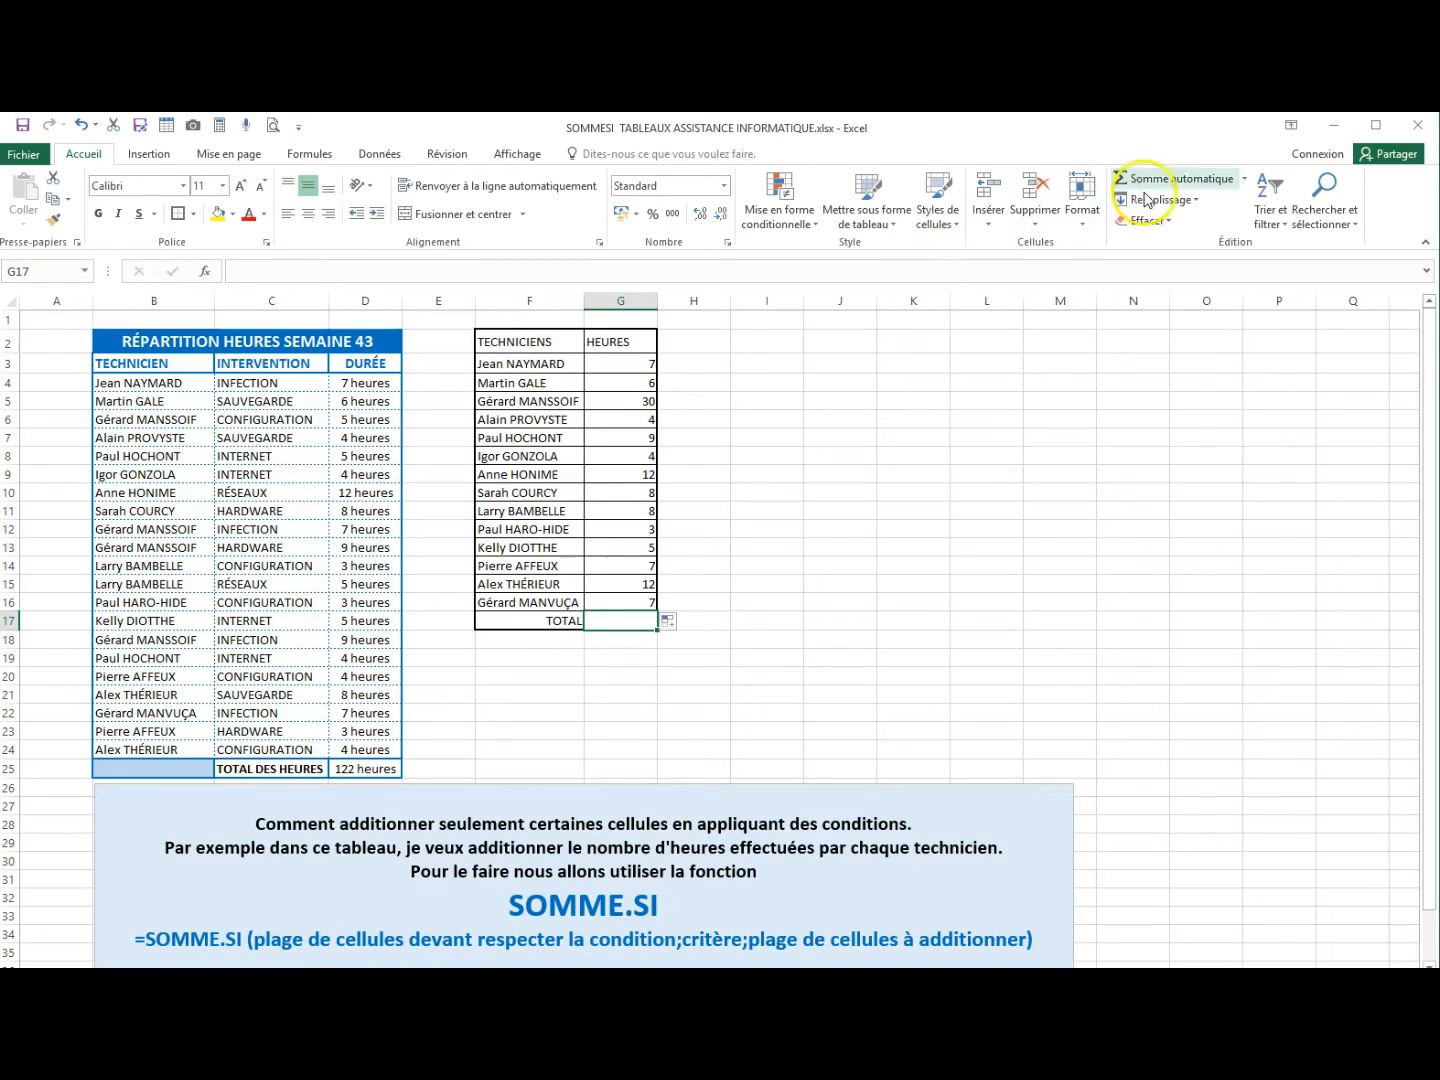
pyautogui.click(1121, 185)
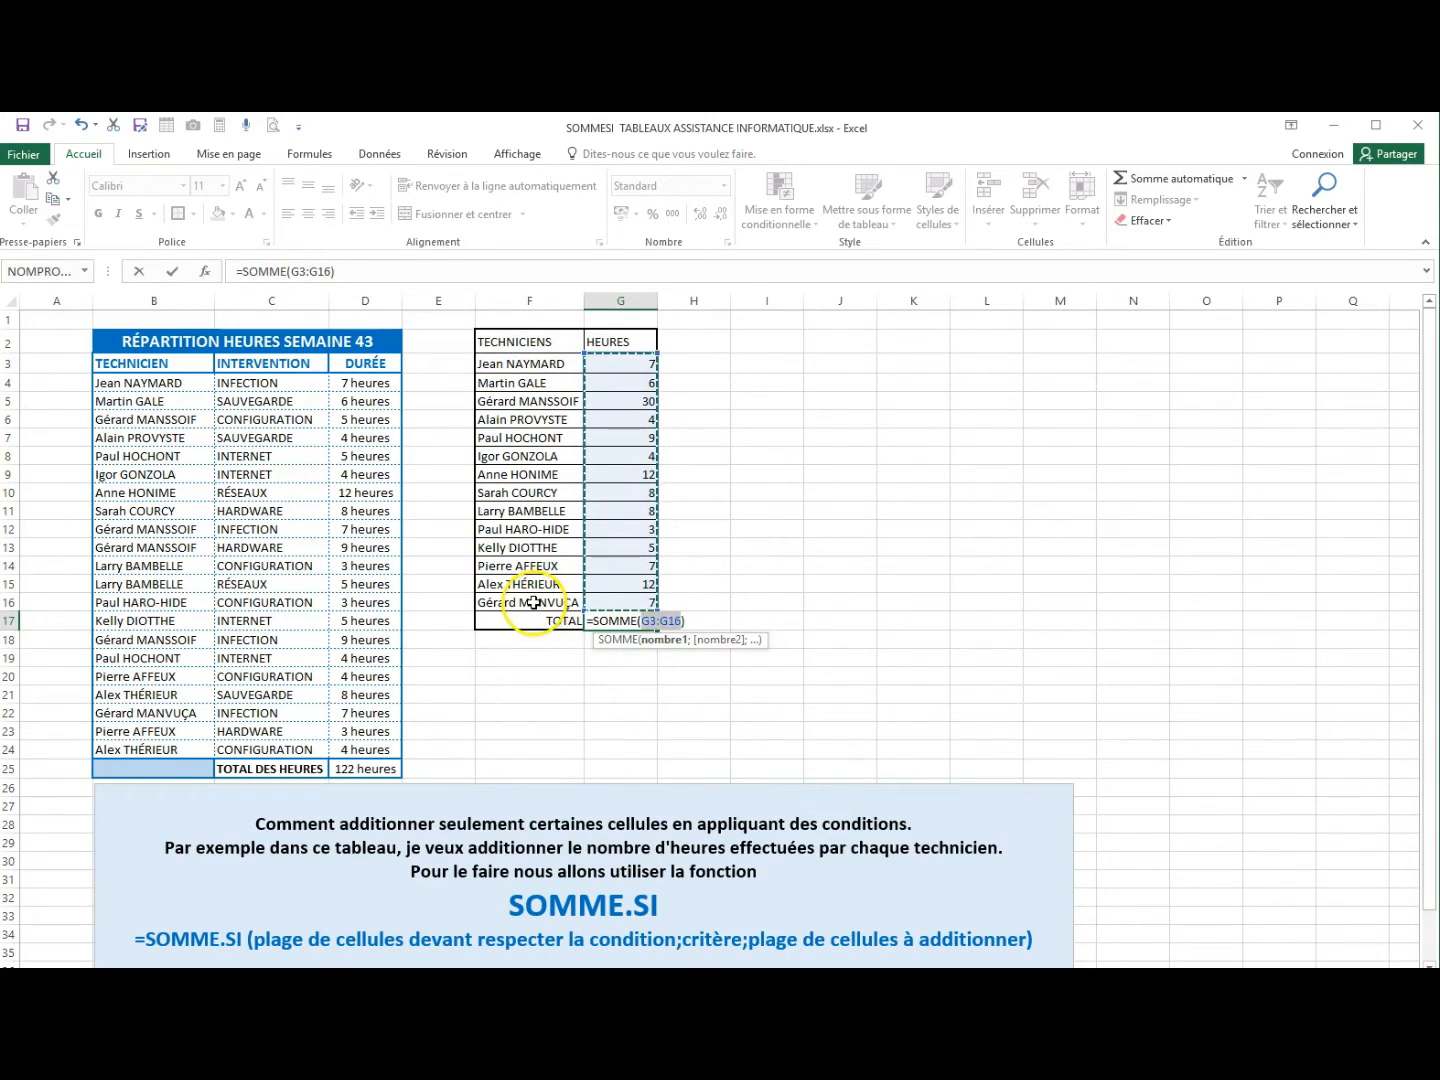
pyautogui.press('Return')
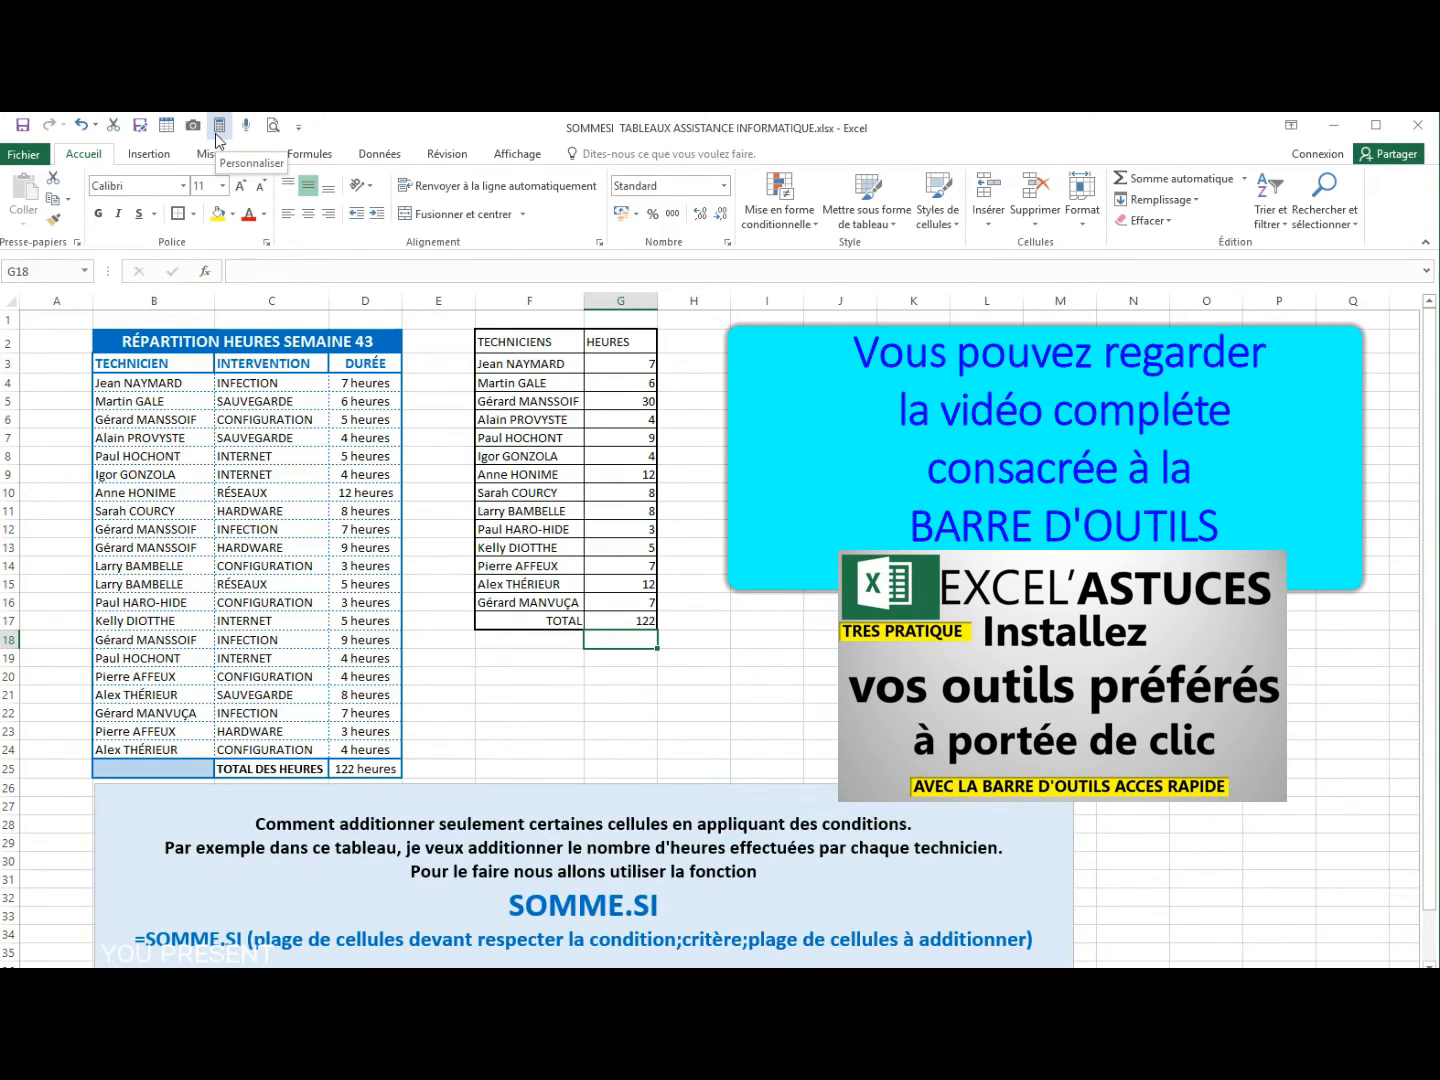
pyautogui.click(217, 128)
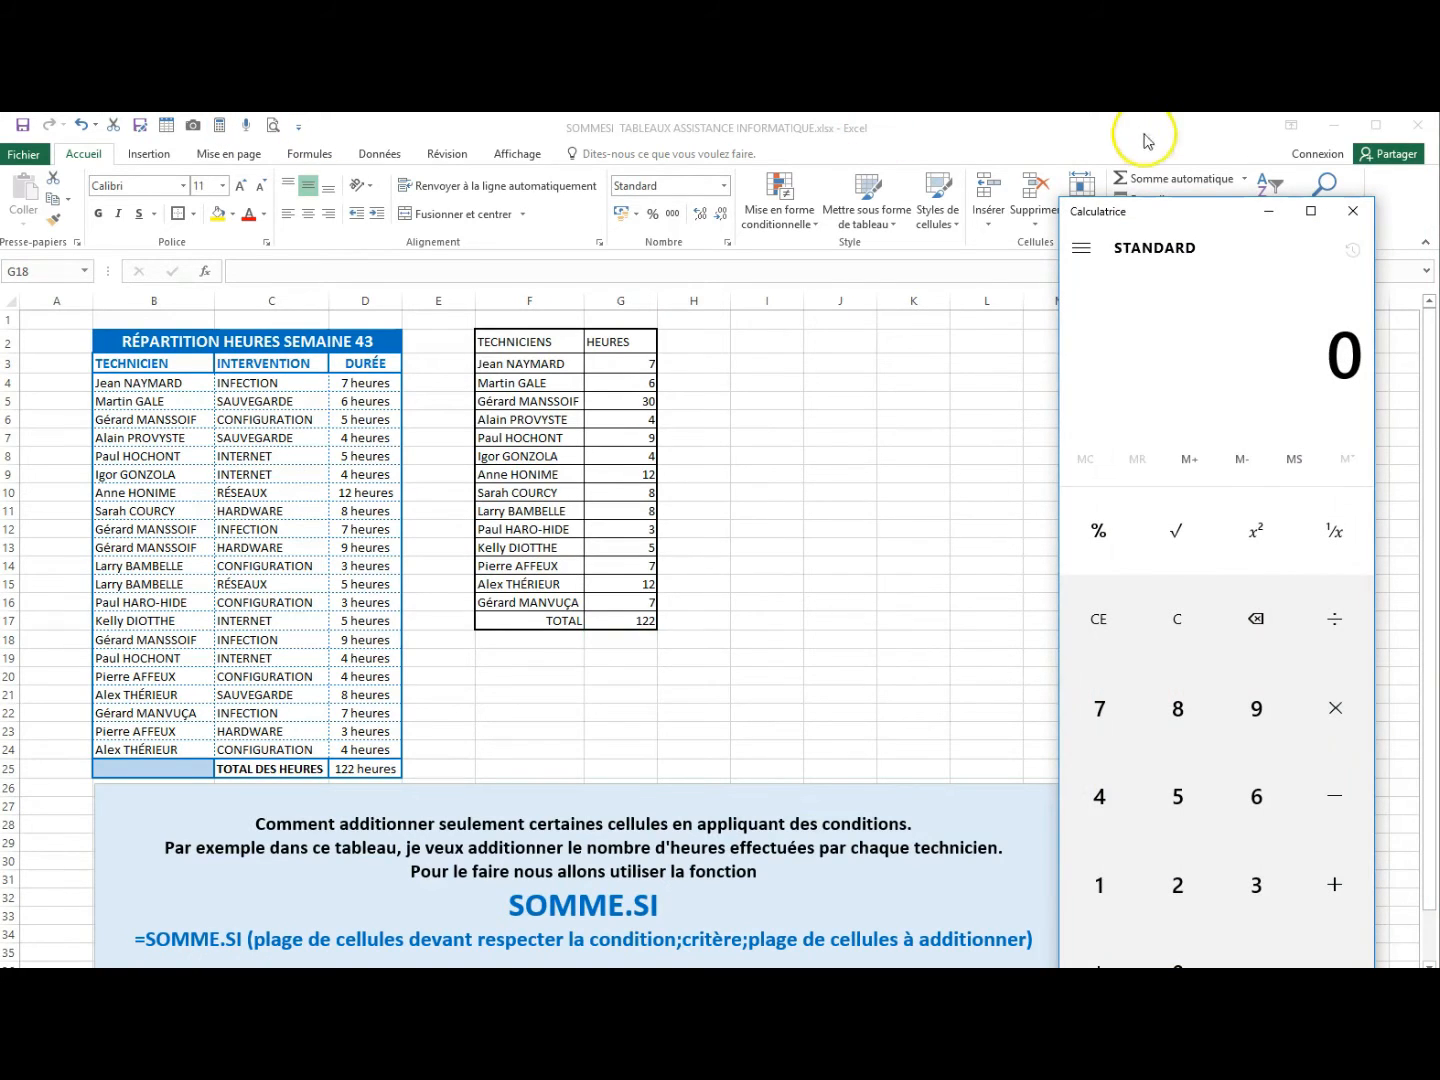
pyautogui.doubleClick(1146, 195)
pyautogui.moveTo(1146, 195); pyautogui.dragTo(964, 145)
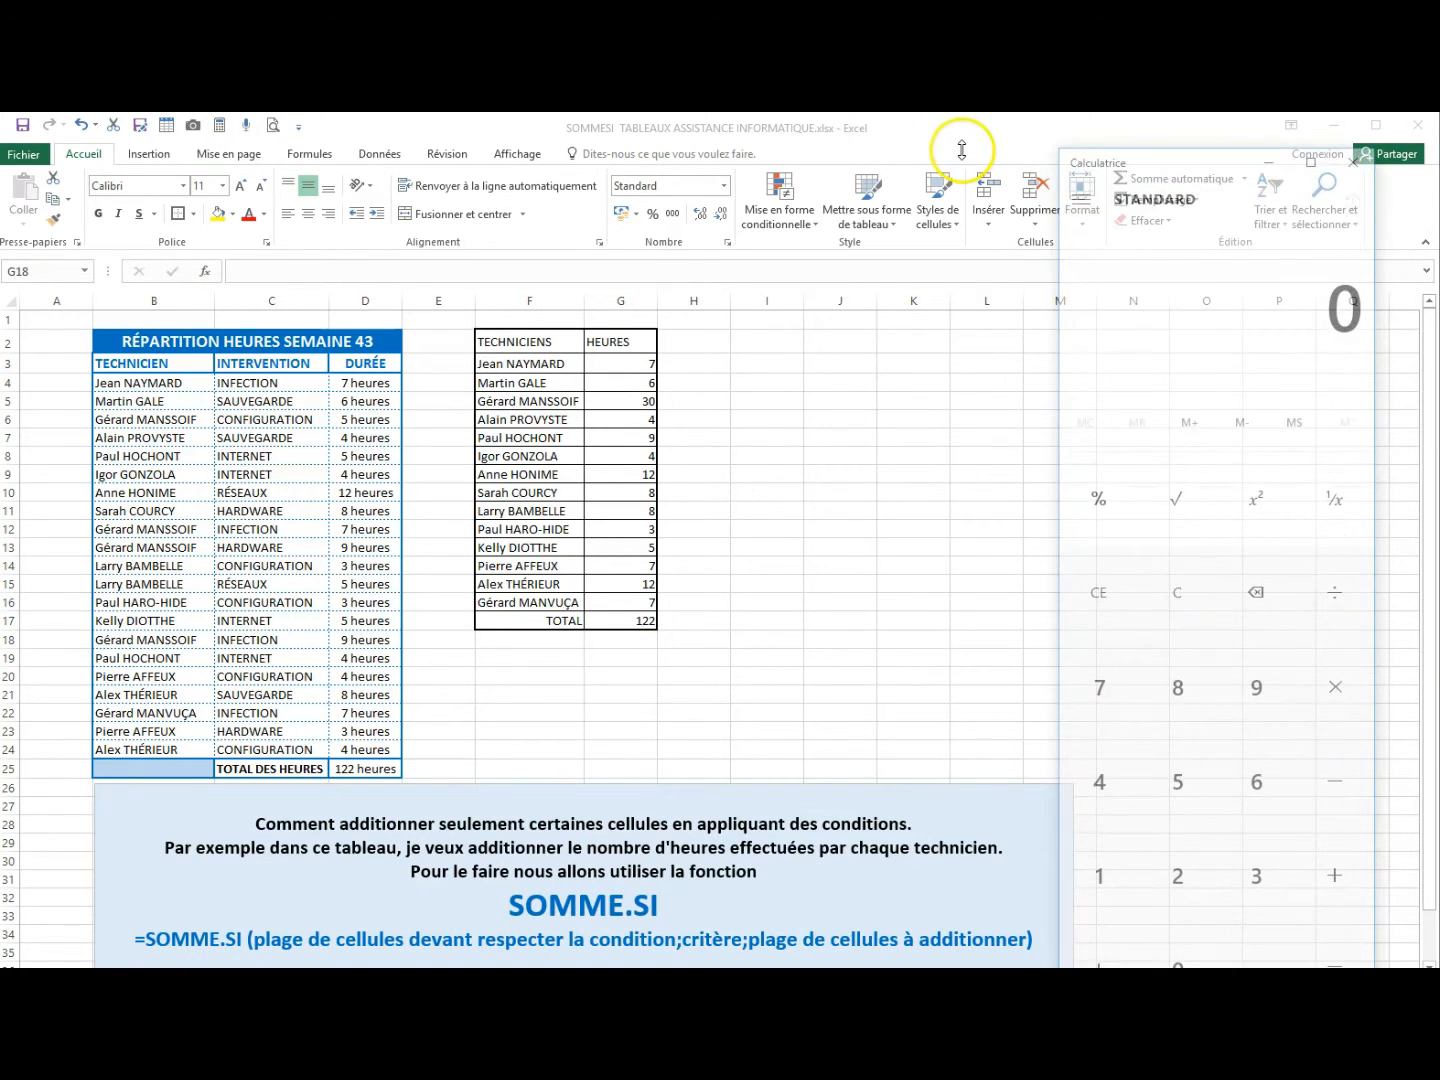
pyautogui.moveTo(1189, 161); pyautogui.dragTo(822, 150)
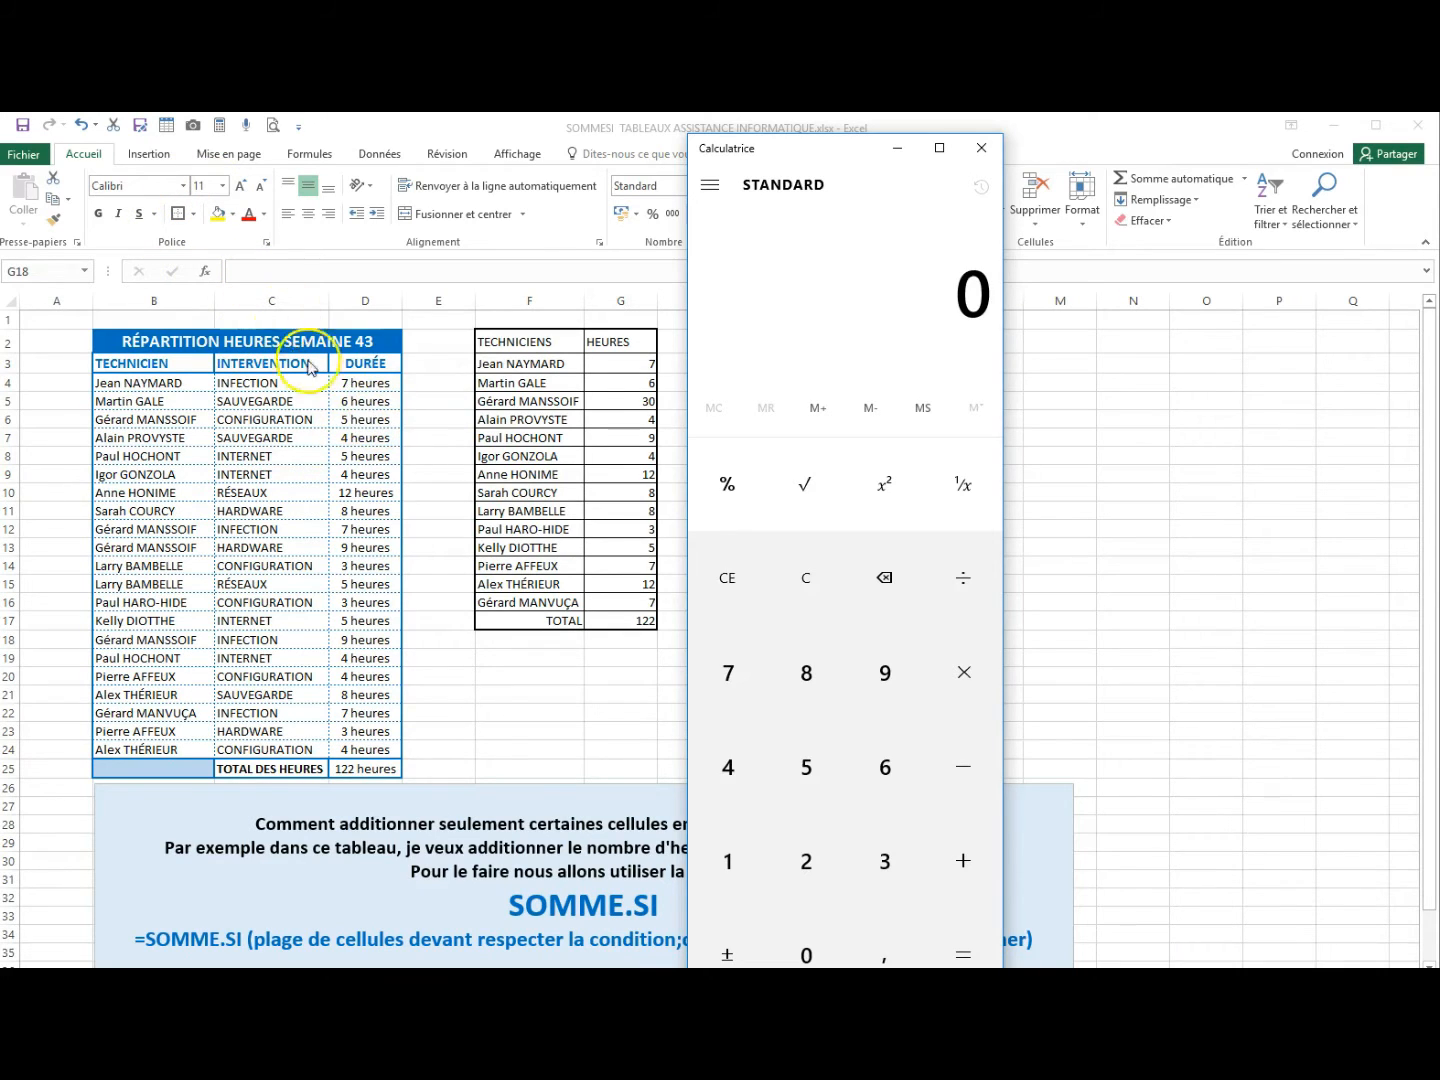
pyautogui.click(352, 425)
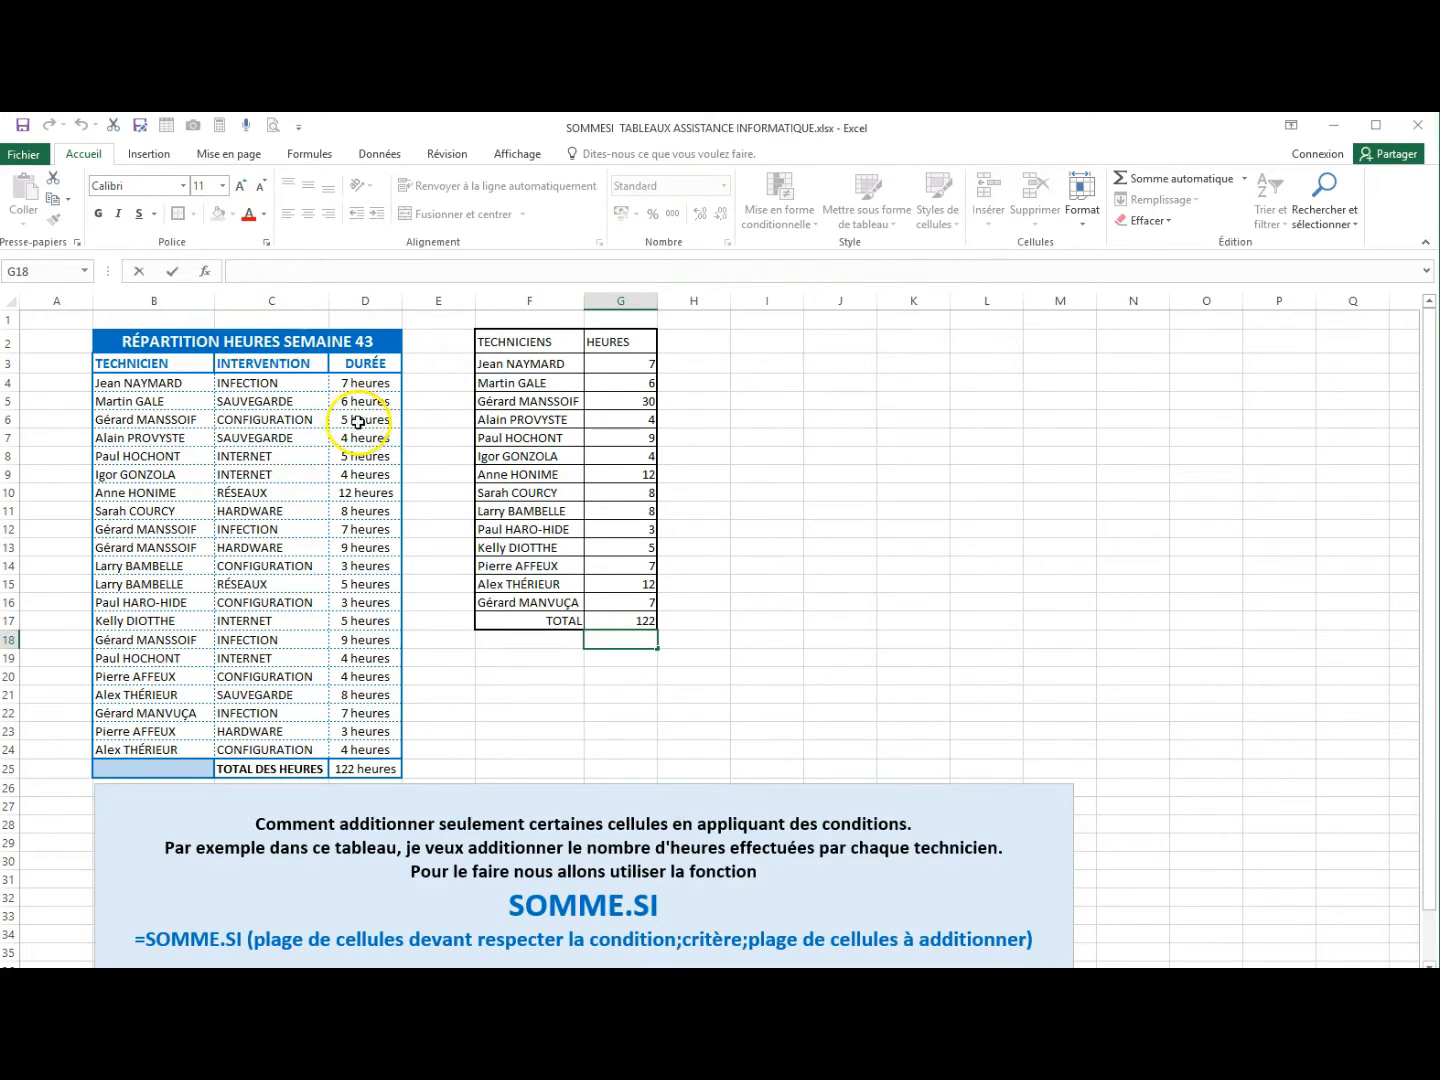
# Fill the duration cells D6, D12:D13 and D18 of the repeated technician with yellow.
pyautogui.click(365, 420)
pyautogui.click(217, 213)
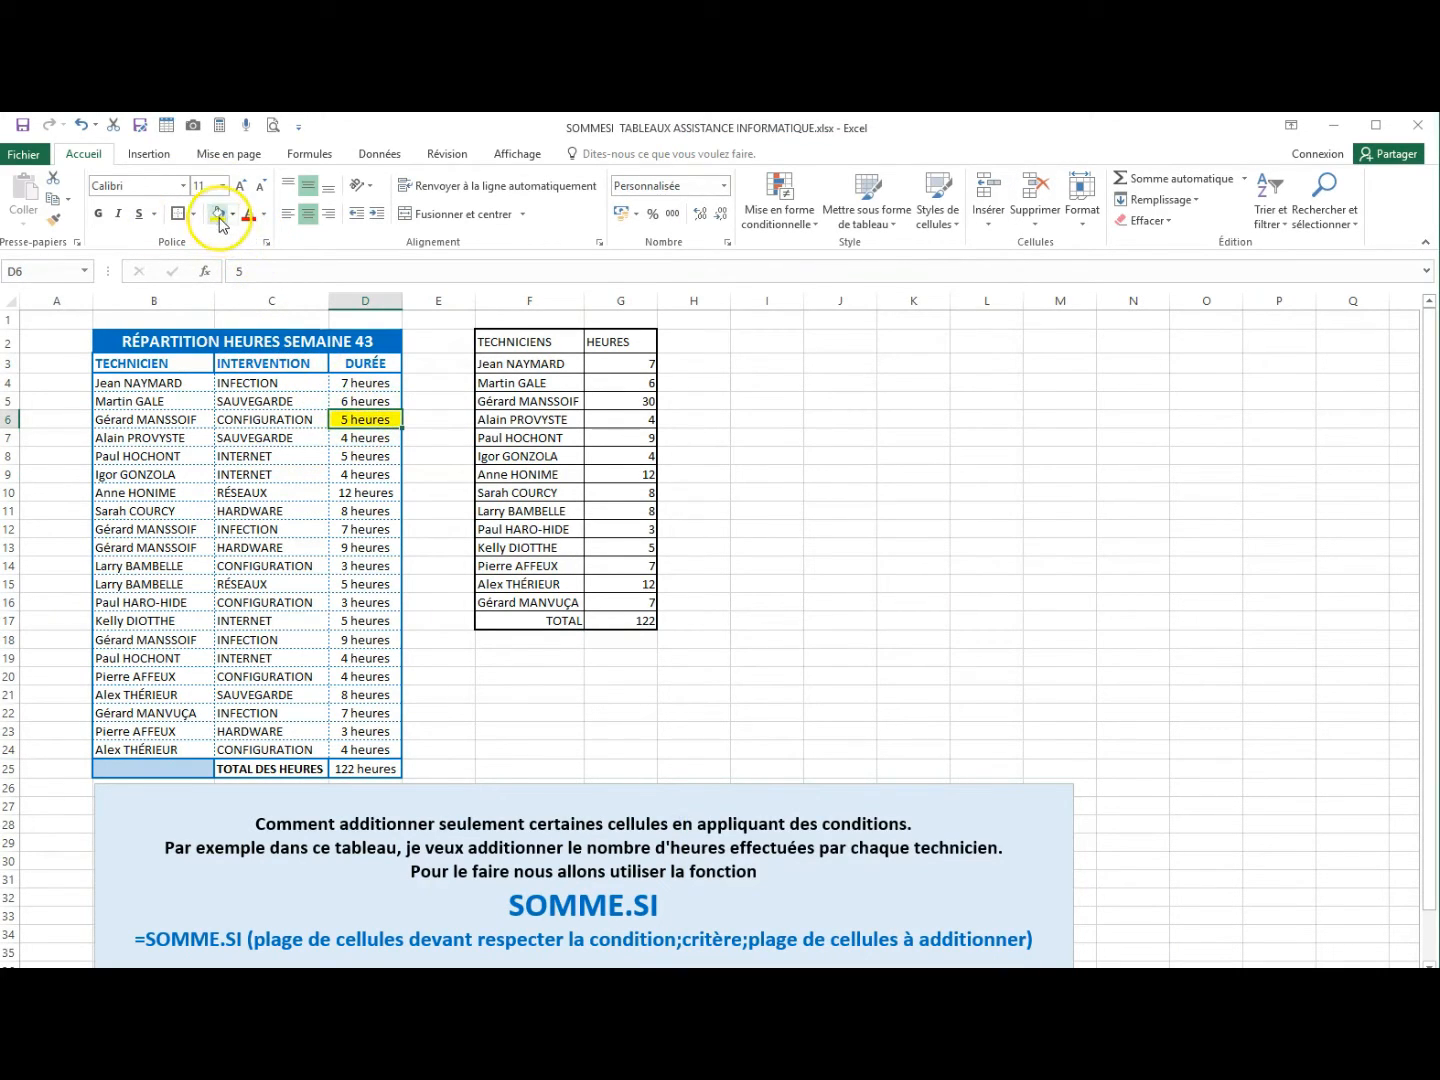
pyautogui.click(368, 531)
pyautogui.moveTo(368, 531); pyautogui.dragTo(368, 548)
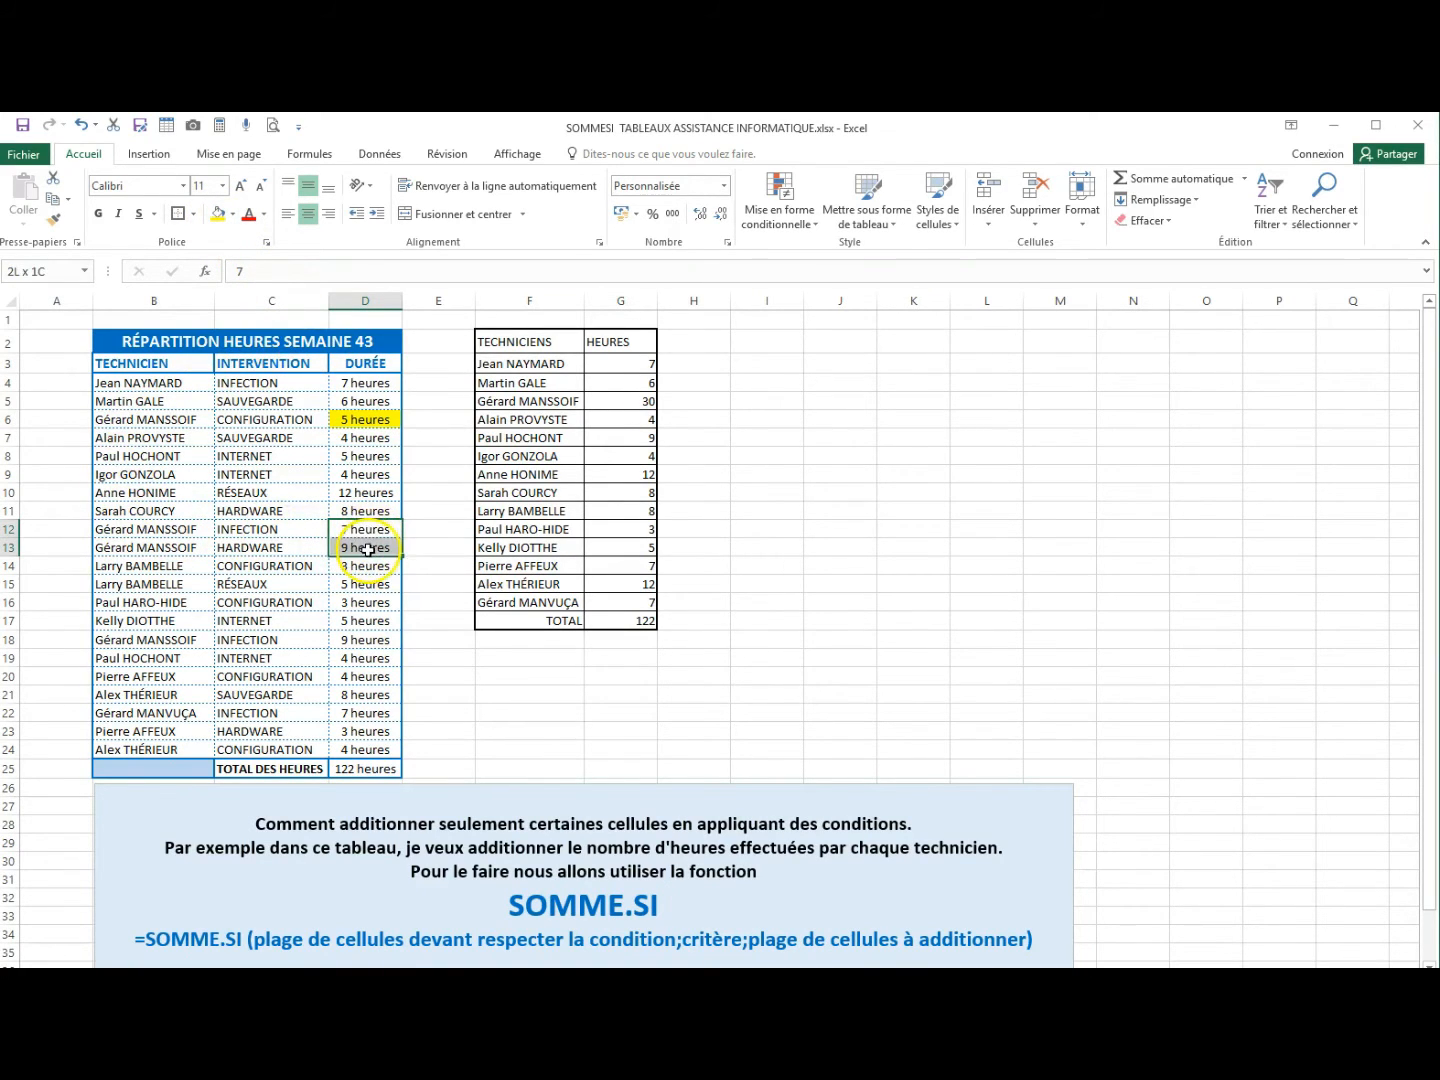
pyautogui.click(217, 213)
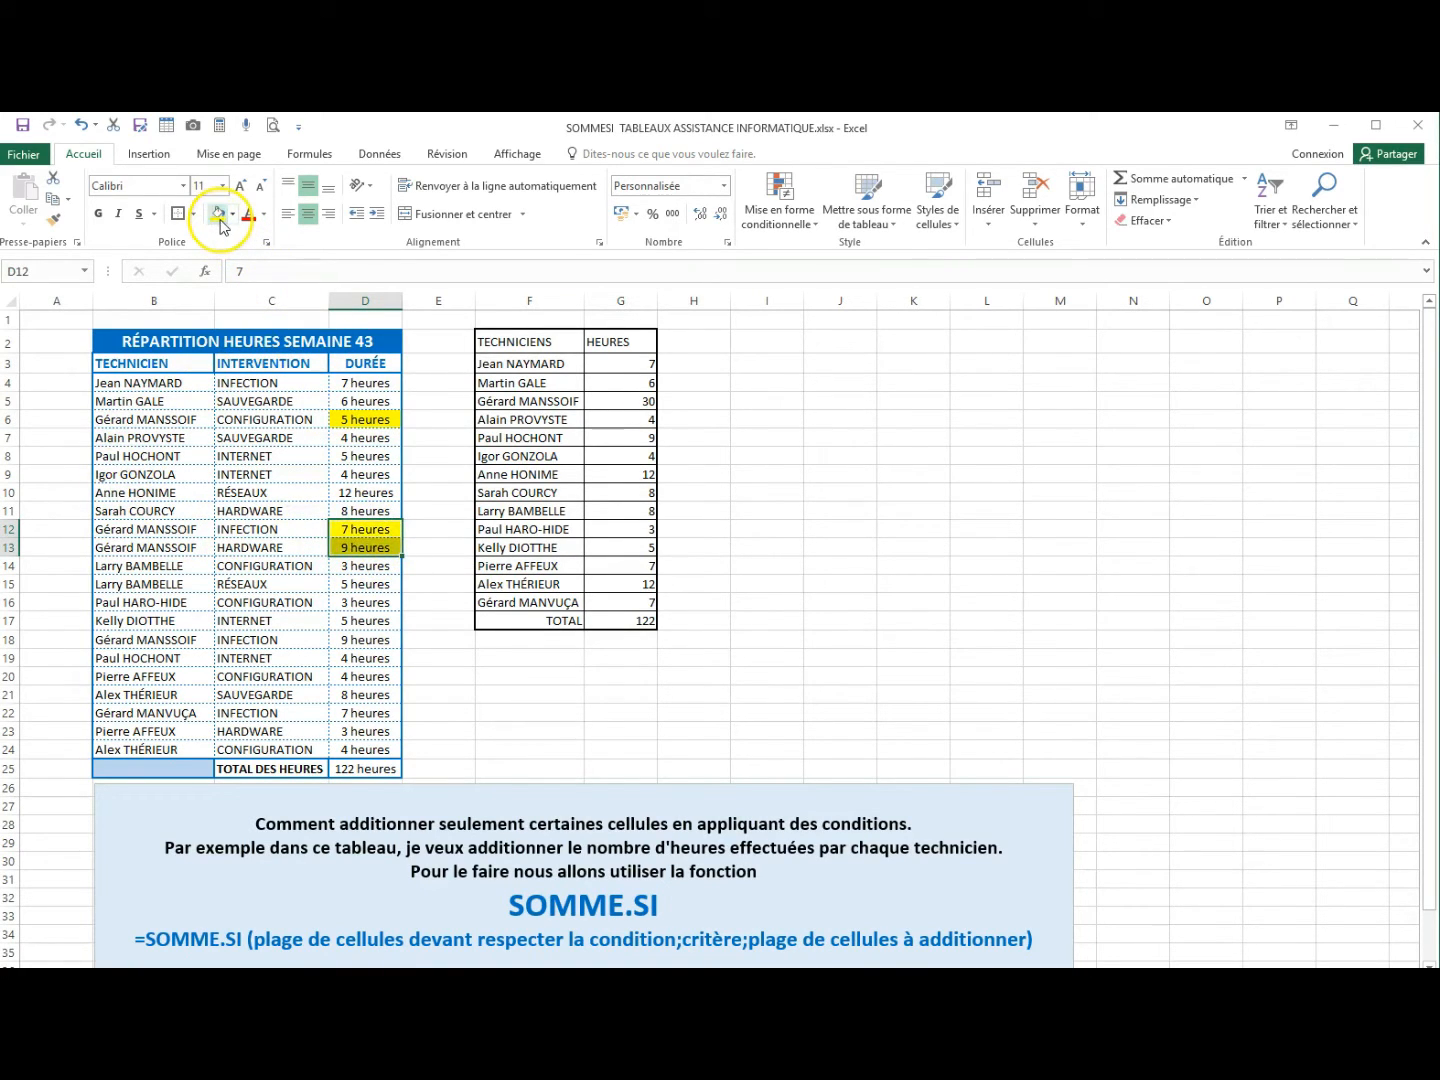
pyautogui.click(365, 640)
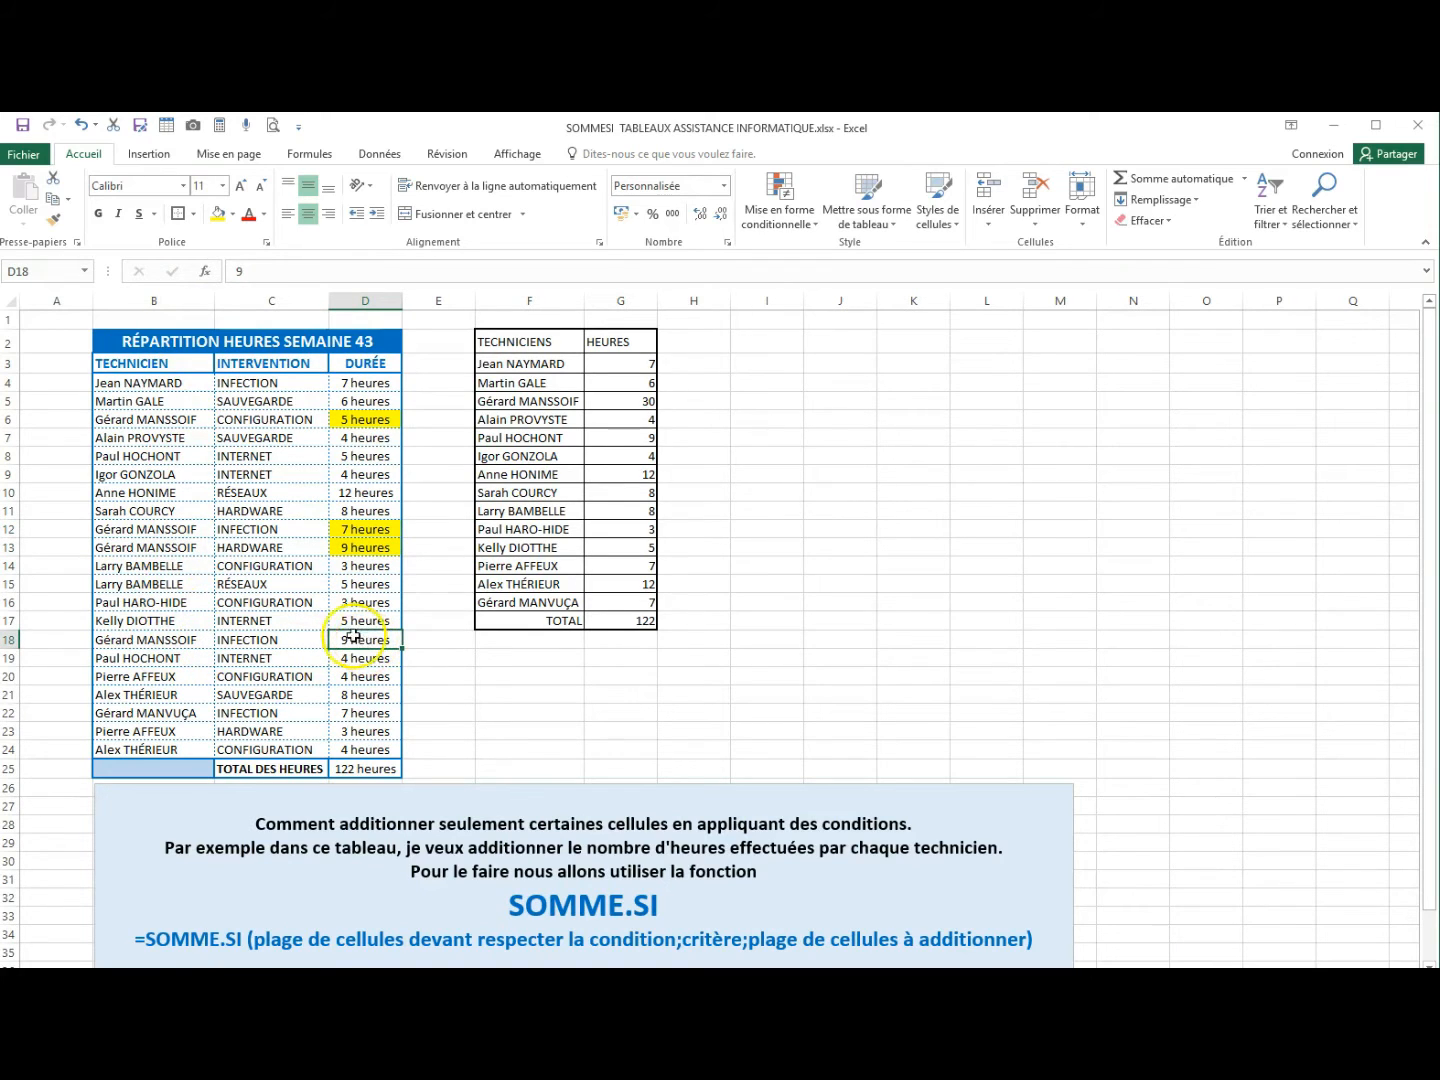
pyautogui.click(216, 214)
# Open the Windows calculator, add 5 + 7 + 9 + 9 to check the technician's total, and close it.
pyautogui.click(220, 125)
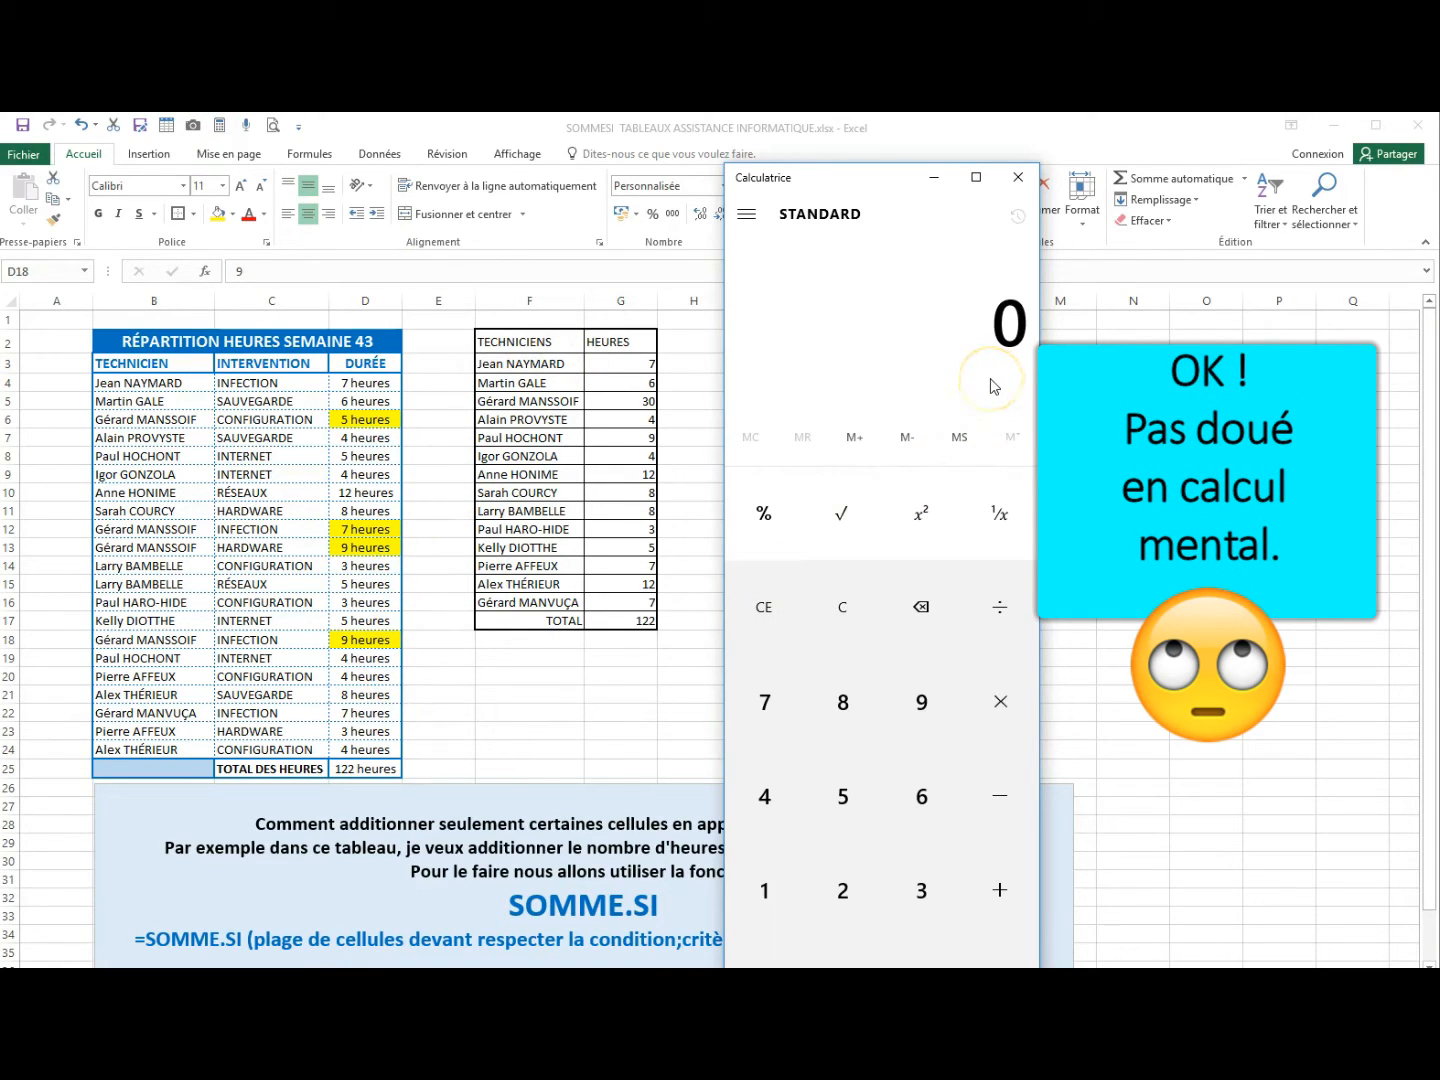
pyautogui.write('5')
pyautogui.press('+')
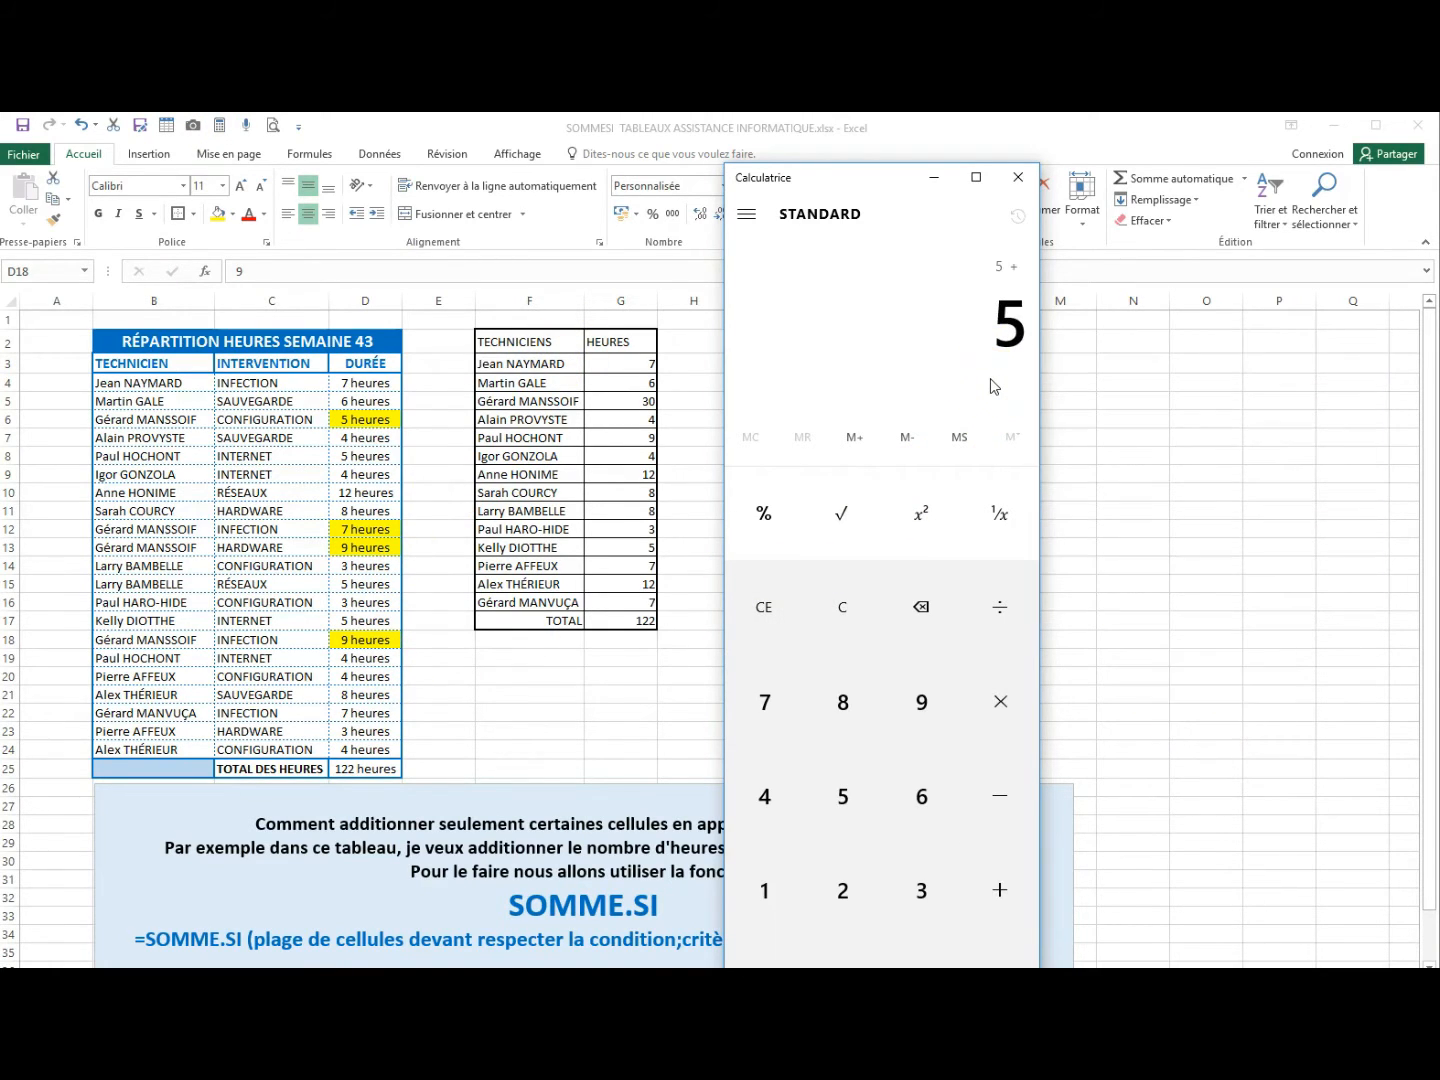
pyautogui.write('7')
pyautogui.press('+')
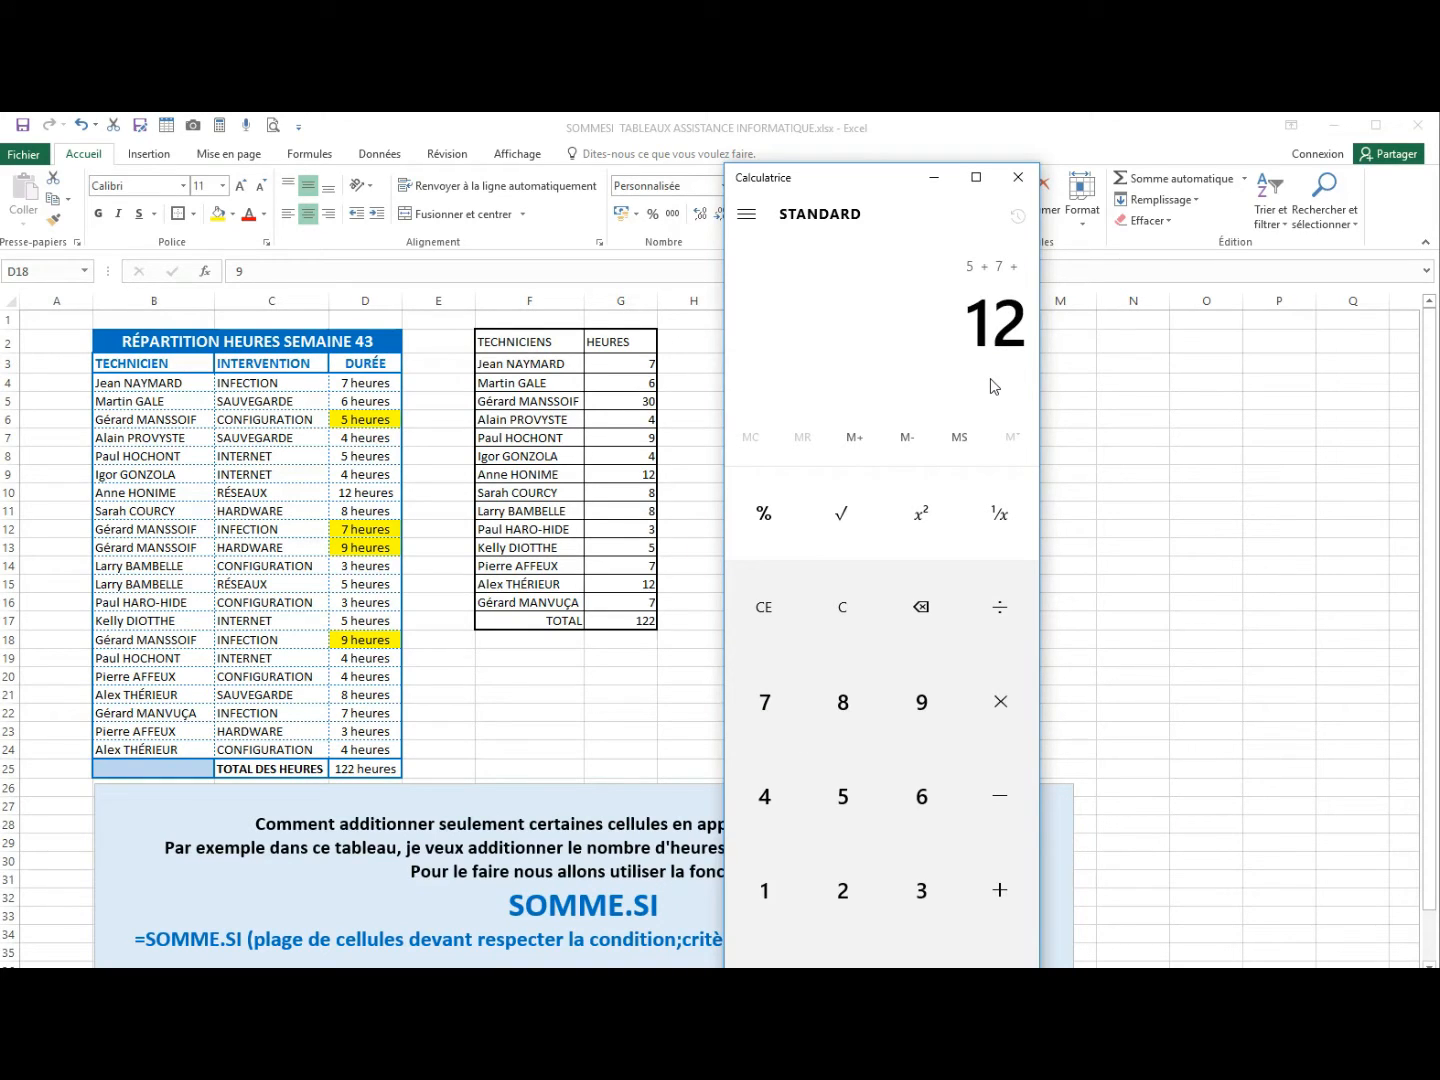
pyautogui.write('9')
pyautogui.press('+')
pyautogui.write('9')
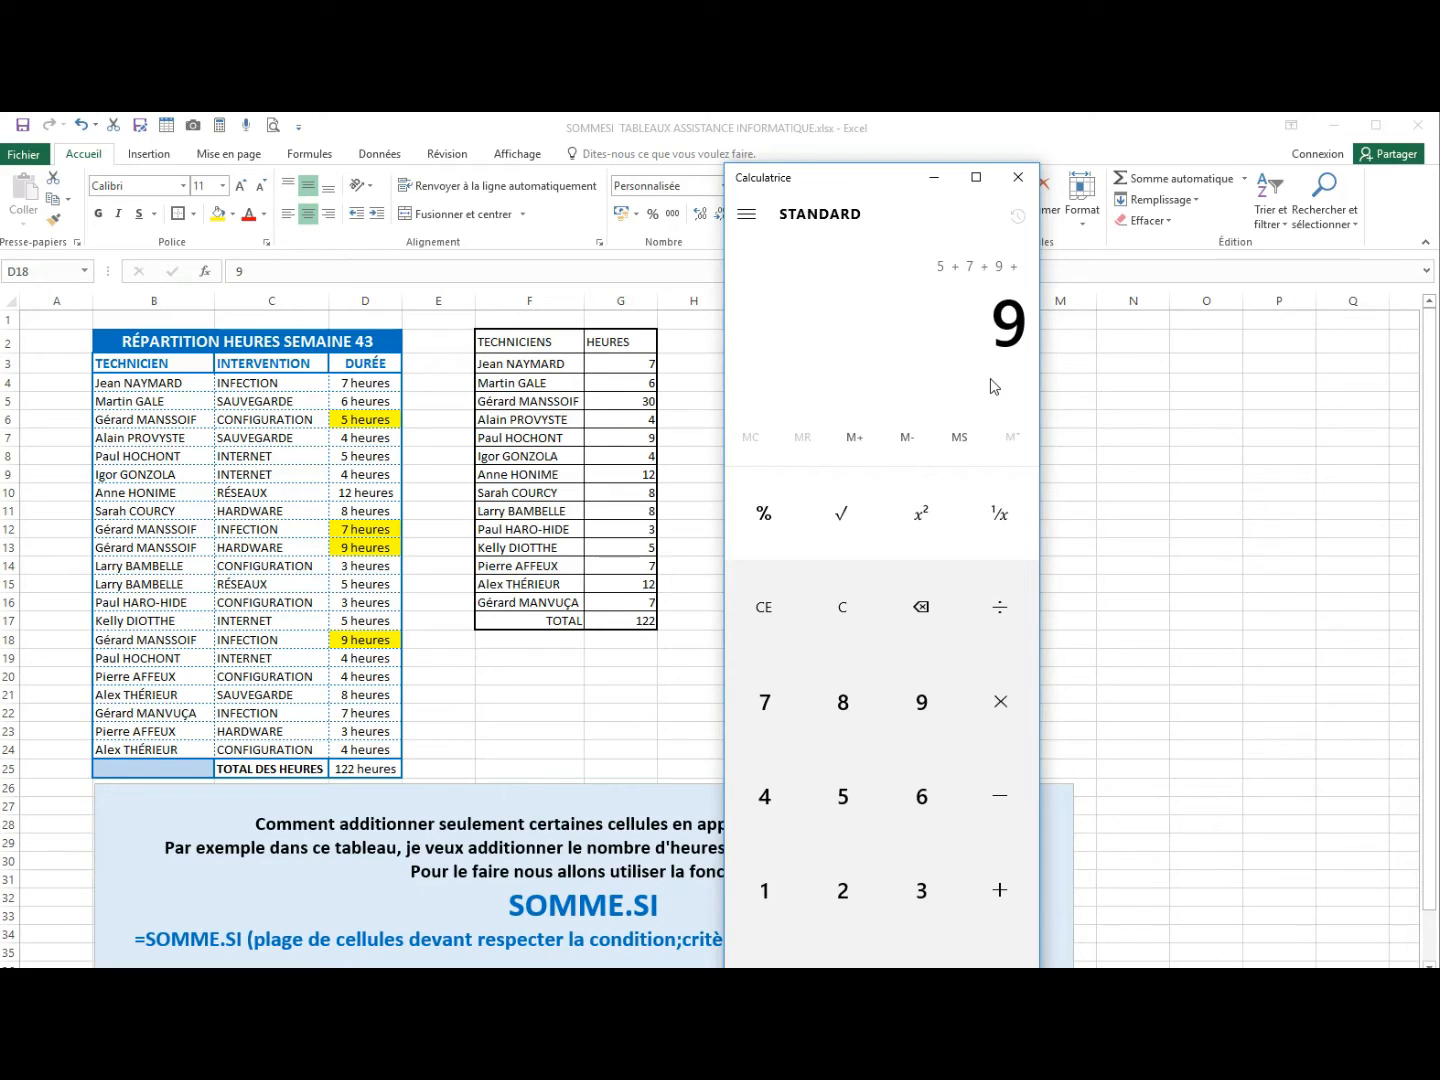
pyautogui.press('Return')
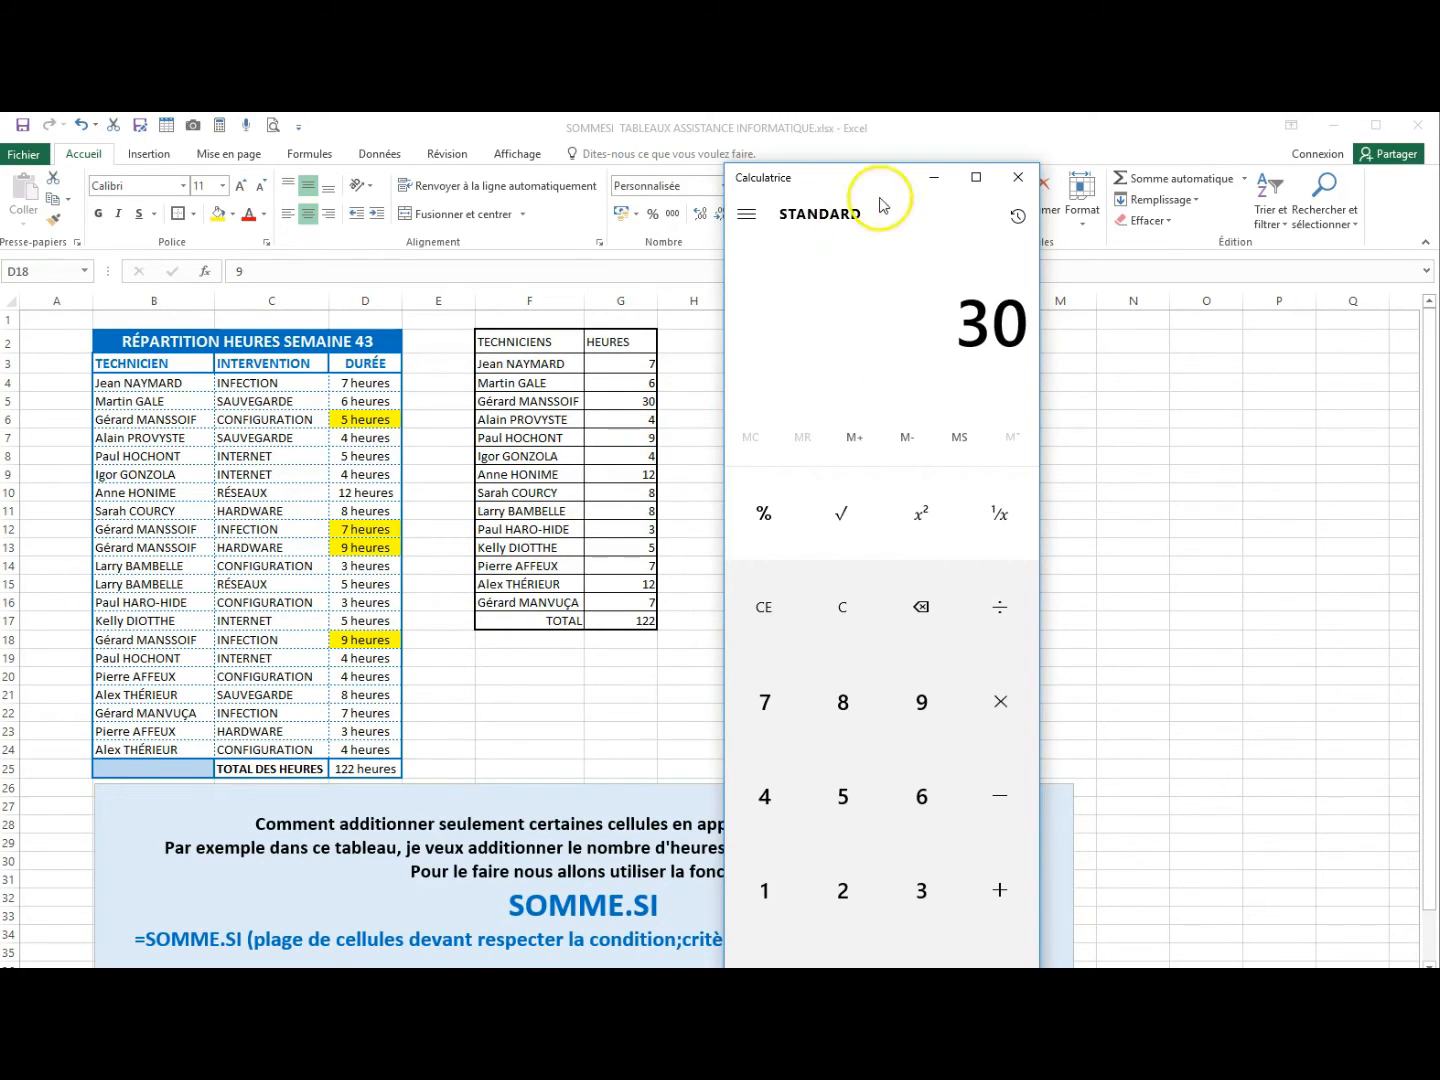
pyautogui.click(1018, 181)
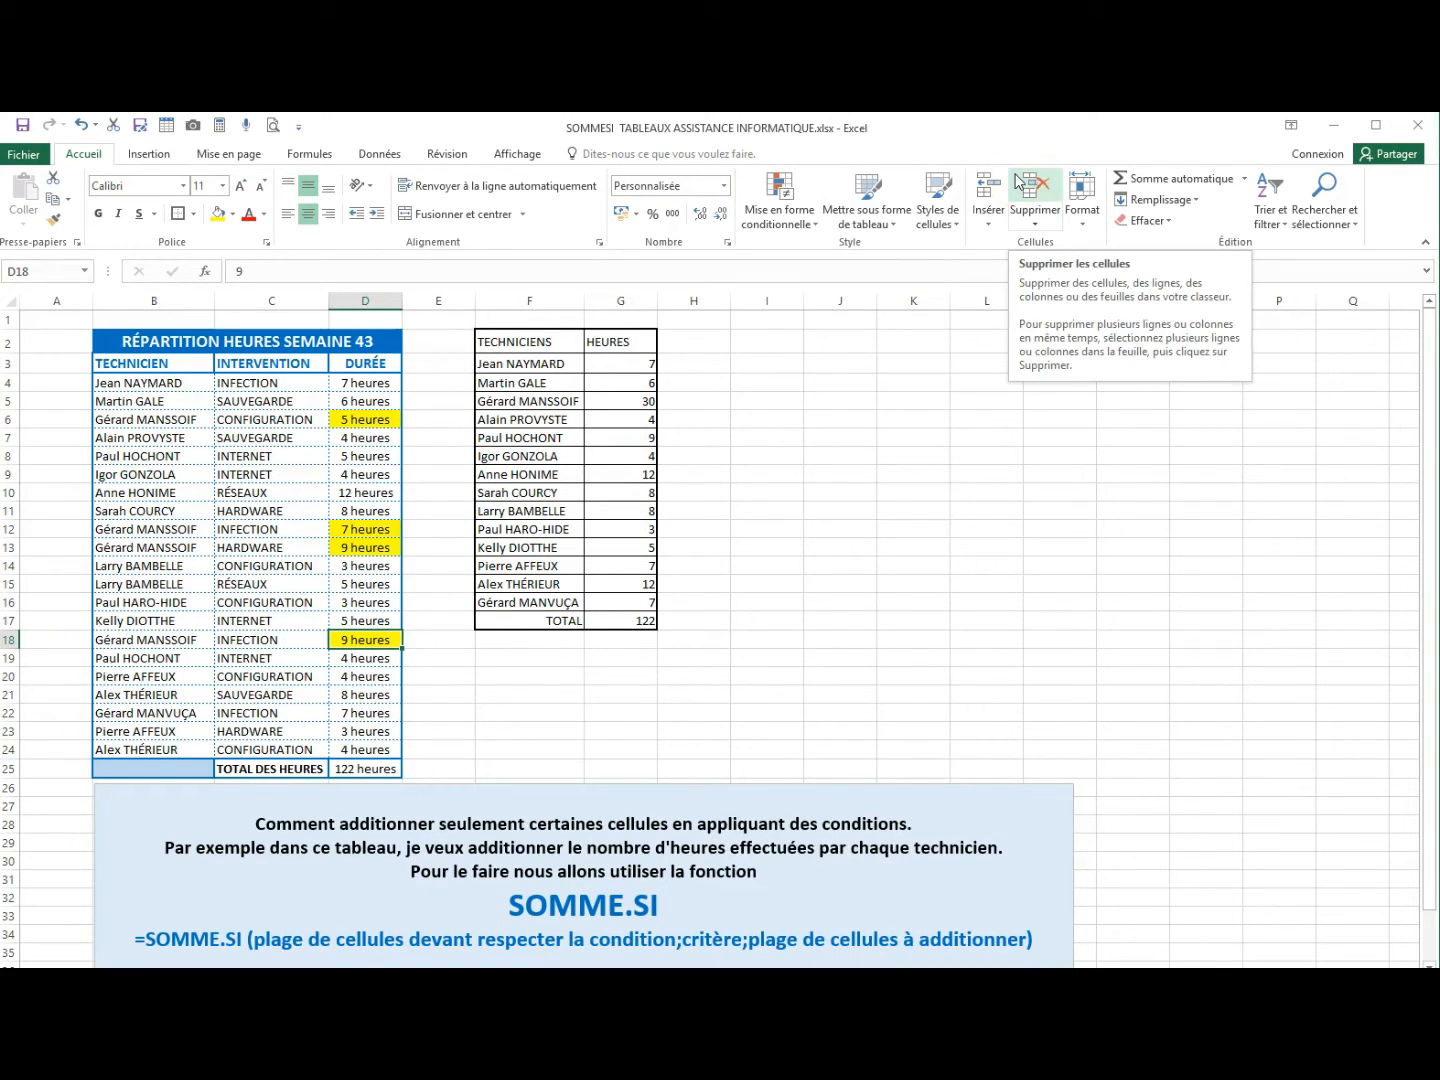
# Remove the yellow fill from the duration cells D4:D19.
pyautogui.moveTo(365, 383); pyautogui.dragTo(356, 656)
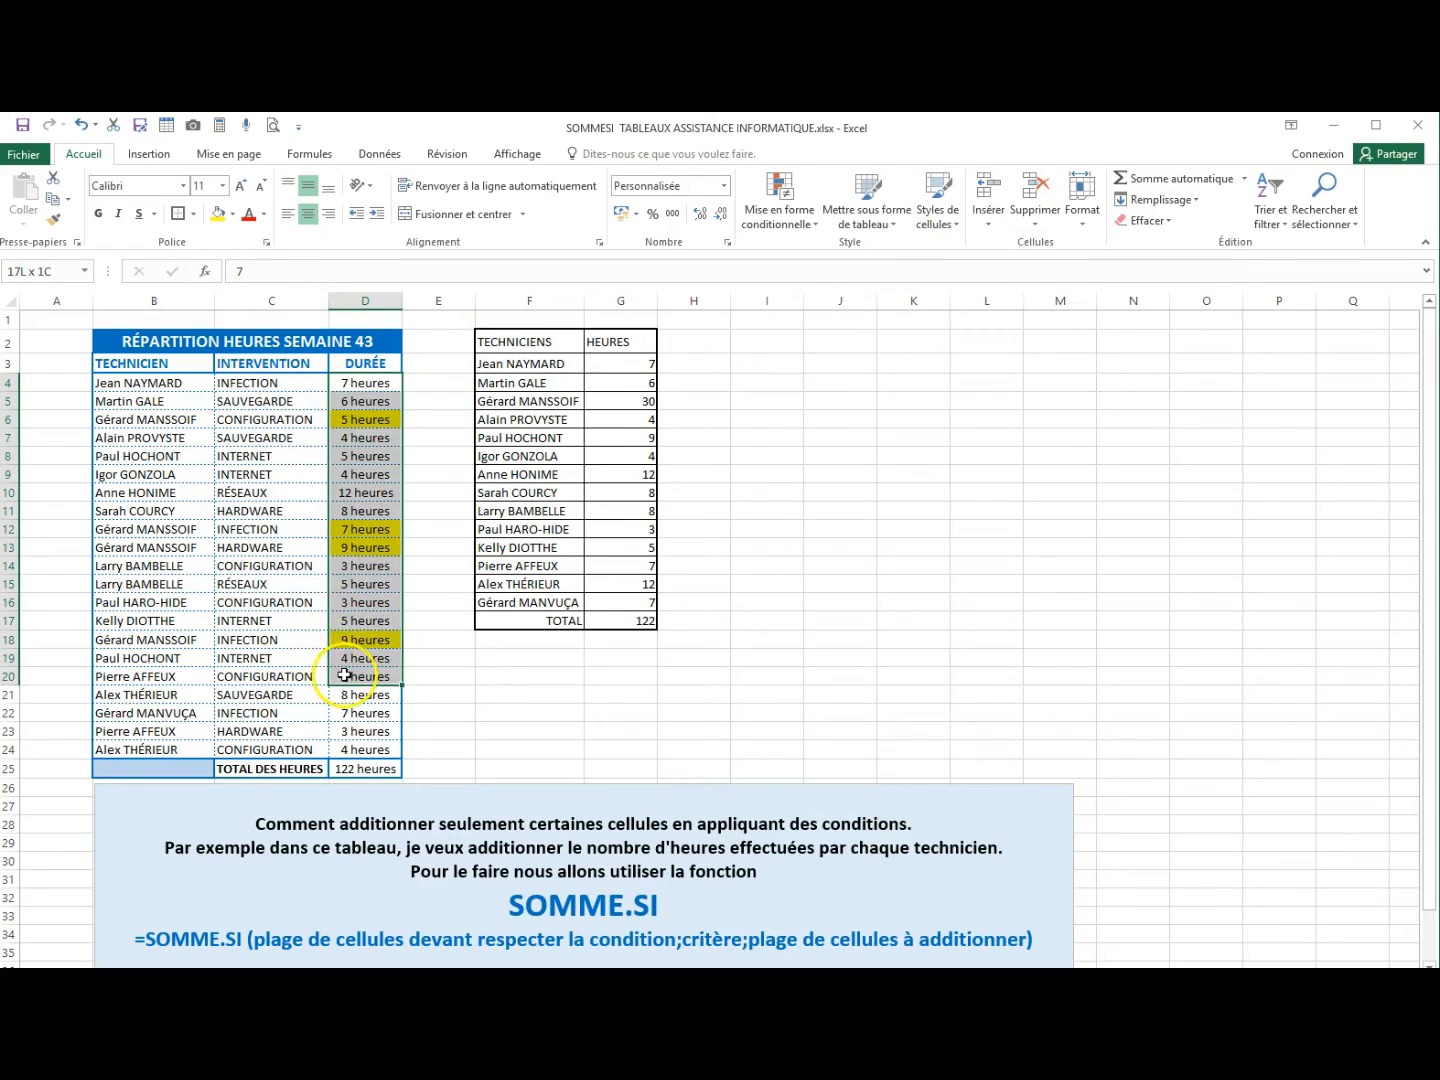
pyautogui.click(233, 214)
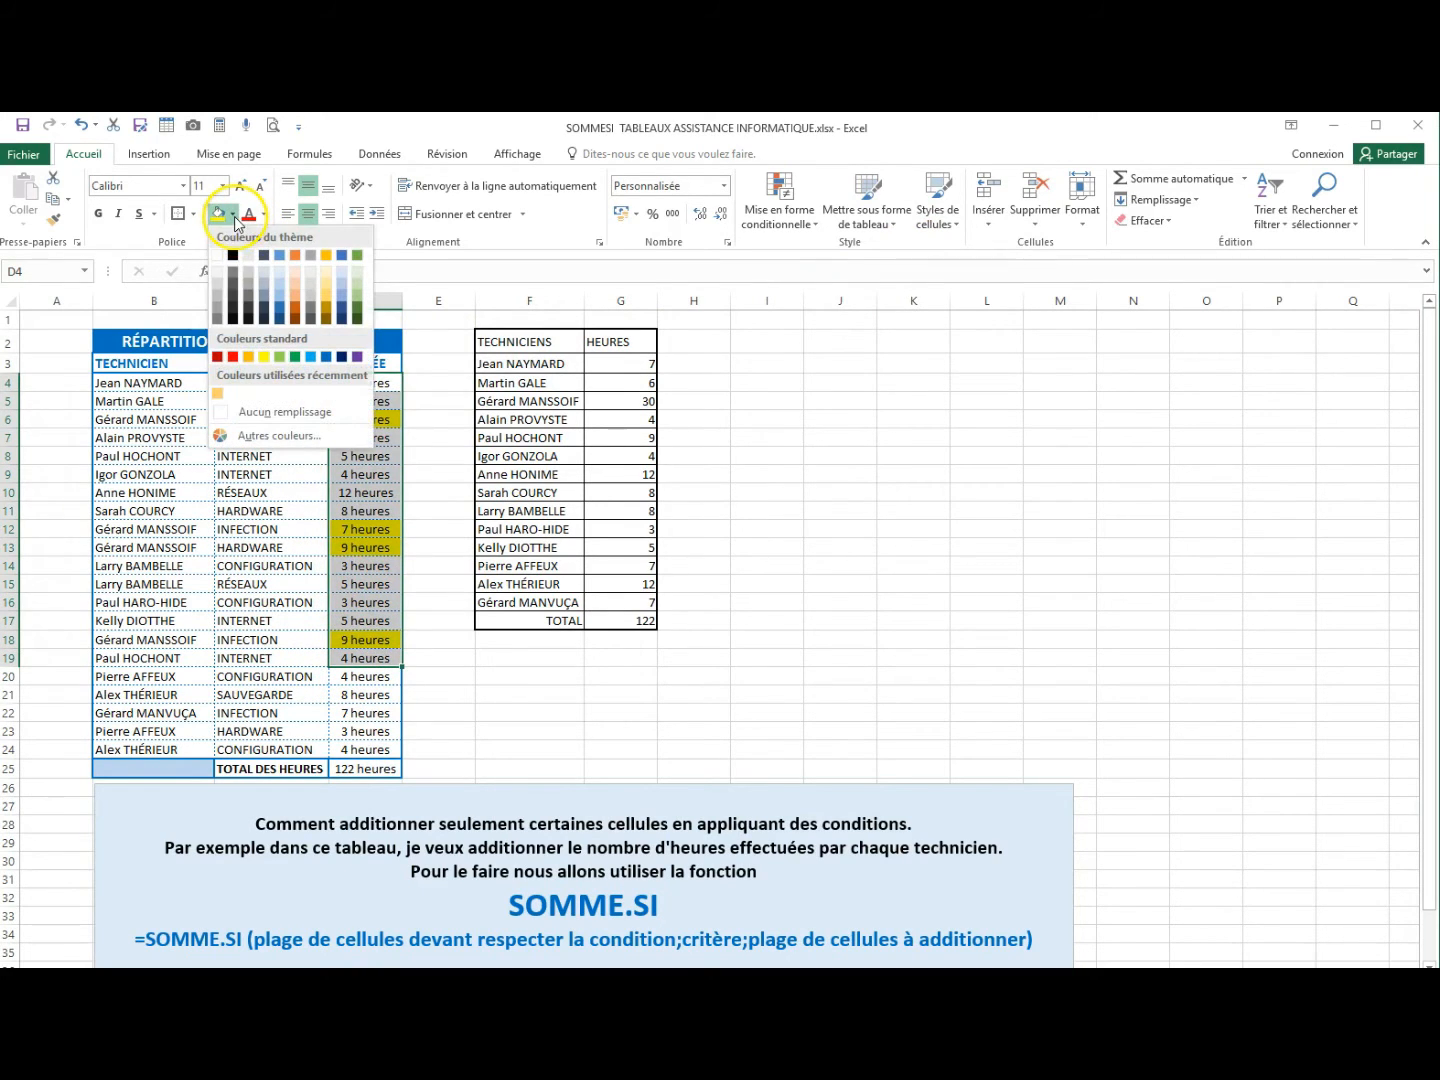
pyautogui.click(245, 424)
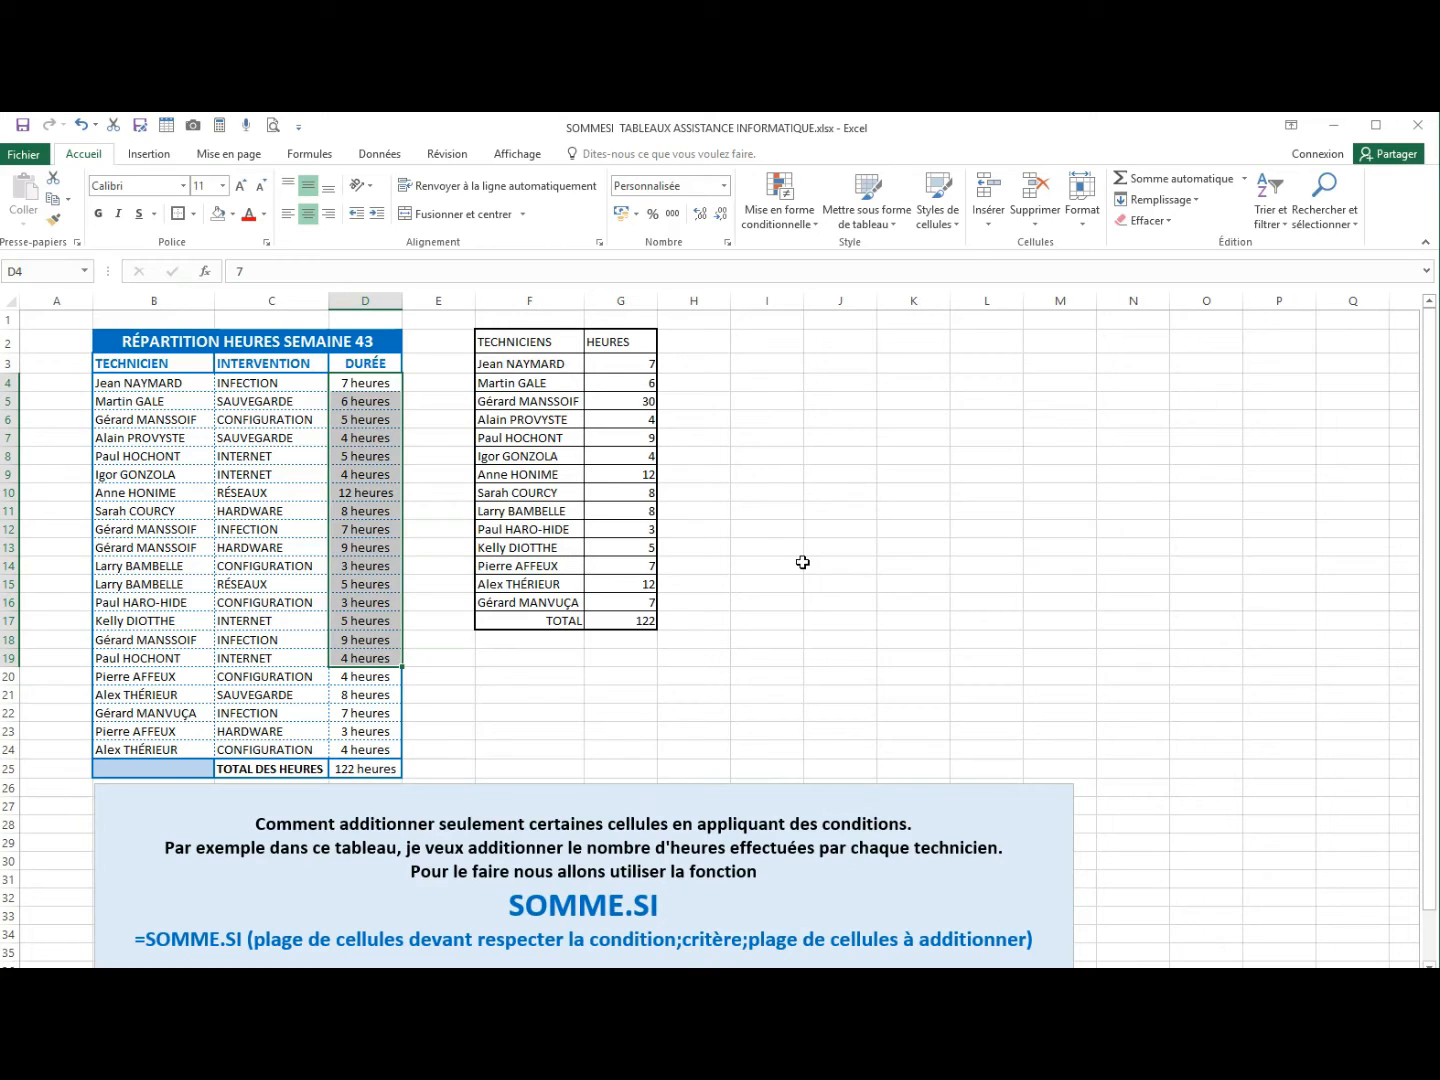
pyautogui.click(913, 363)
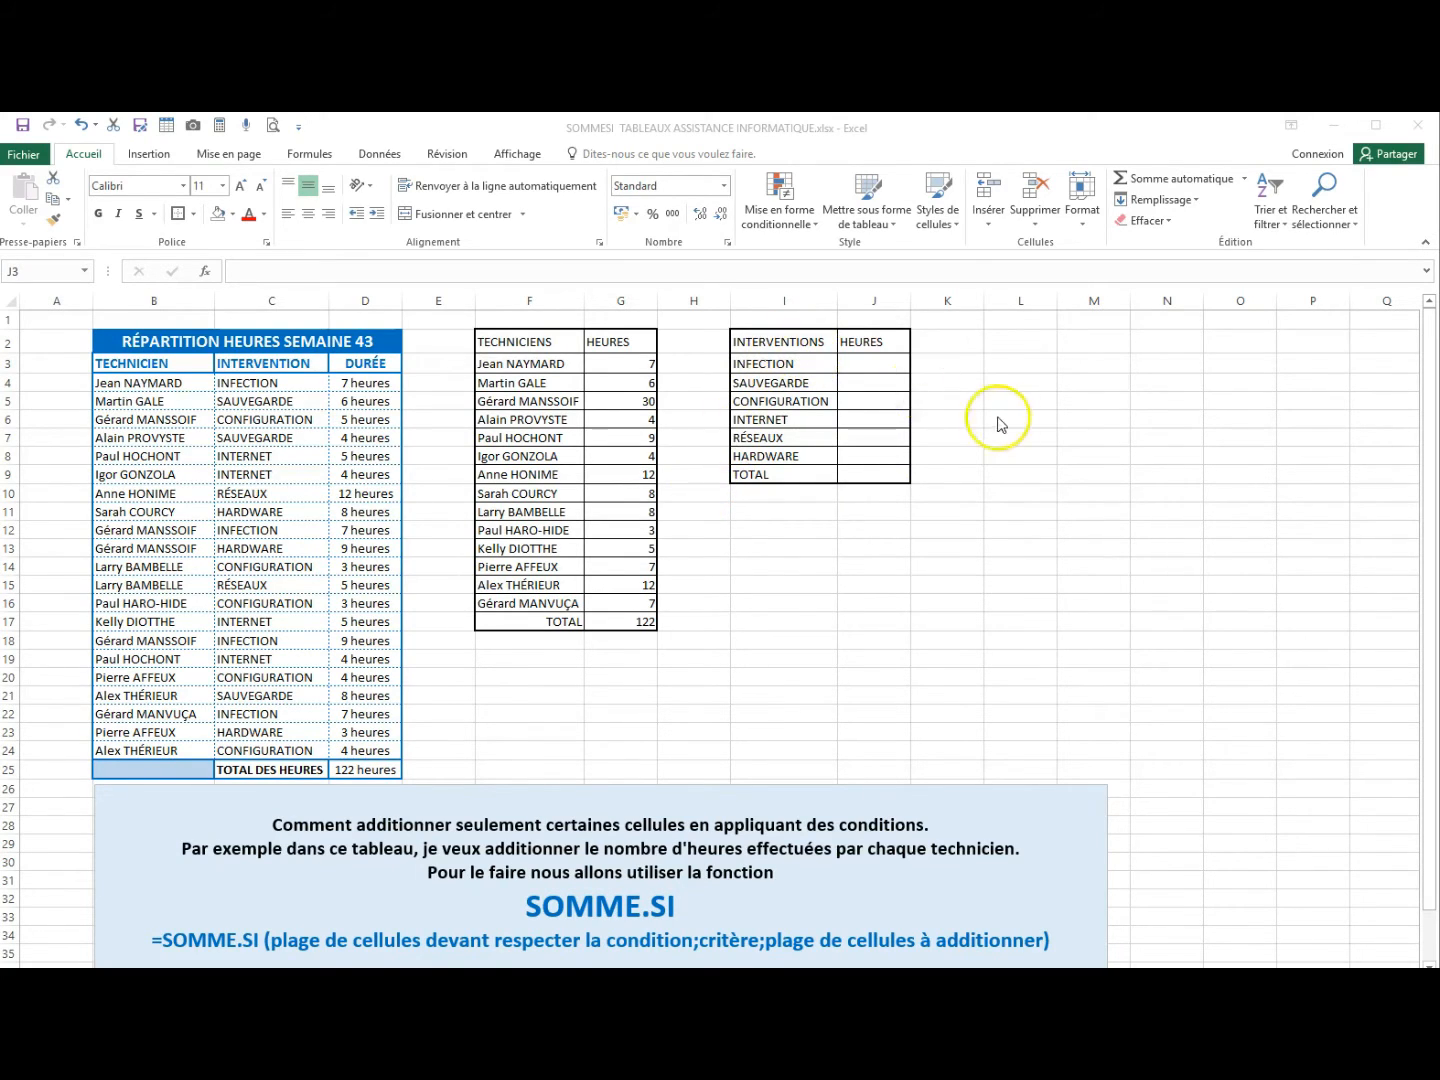
# Start a SOMME.SI formula in J3 for the INFECTION hours and set its Plage argument to C4:C24.
pyautogui.moveTo(882, 364)
pyautogui.mouseDown()
pyautogui.moveTo(897, 373)
pyautogui.moveTo(882, 364)
pyautogui.mouseUp()
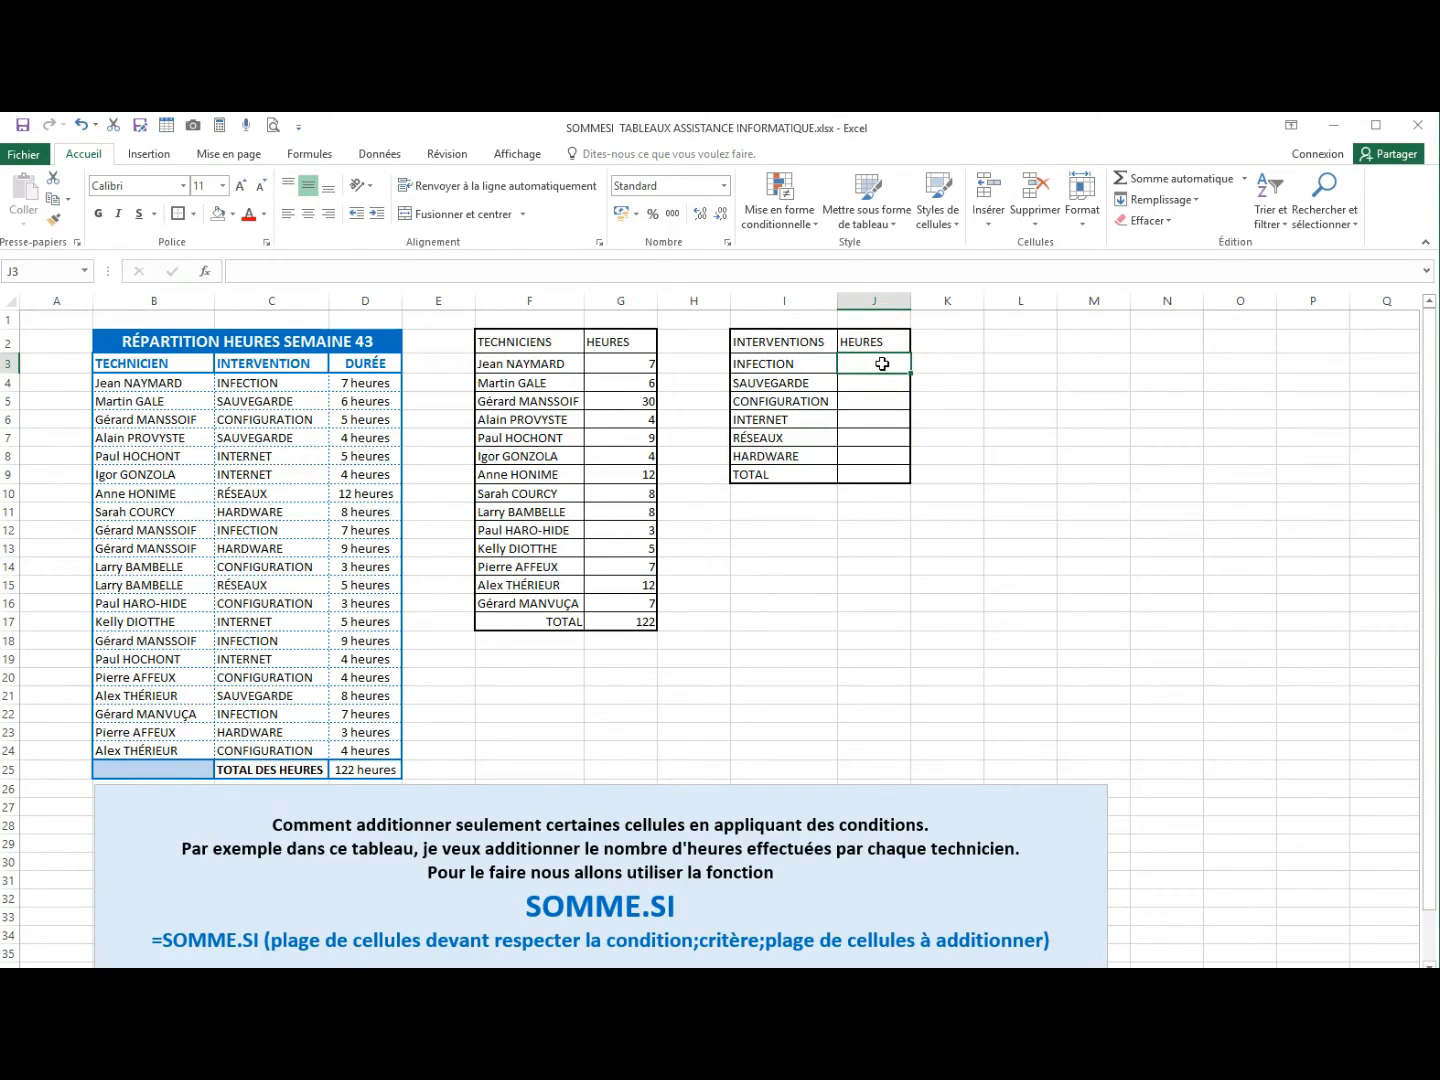
pyautogui.write('=som')
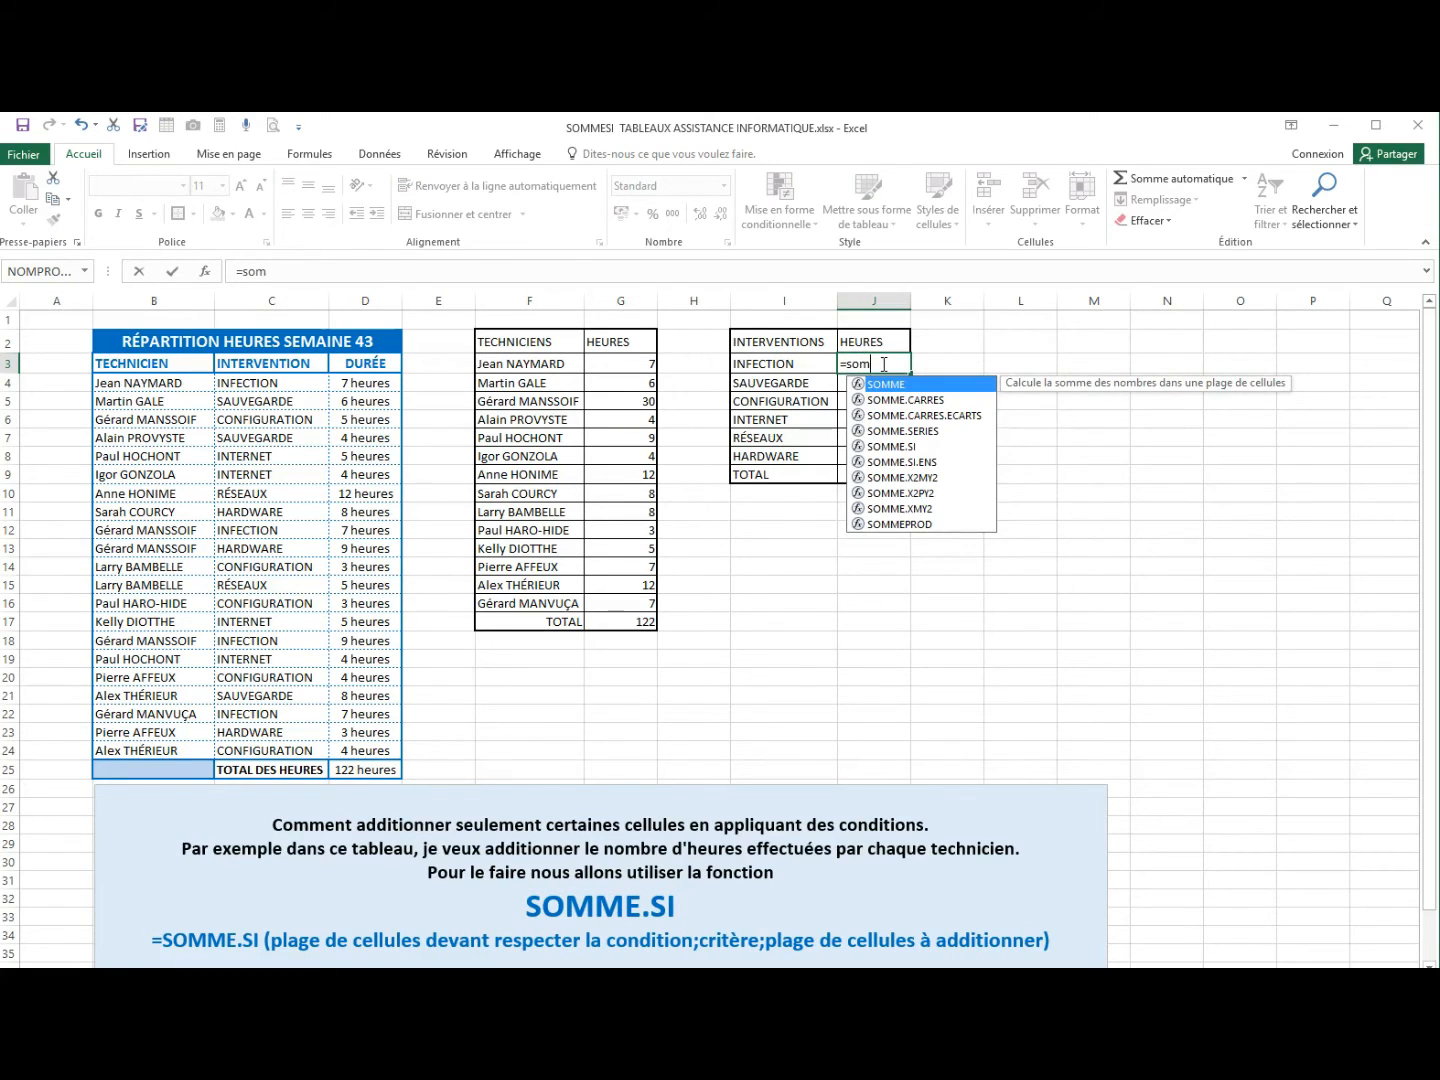
pyautogui.click(884, 390)
pyautogui.doubleClick(877, 447)
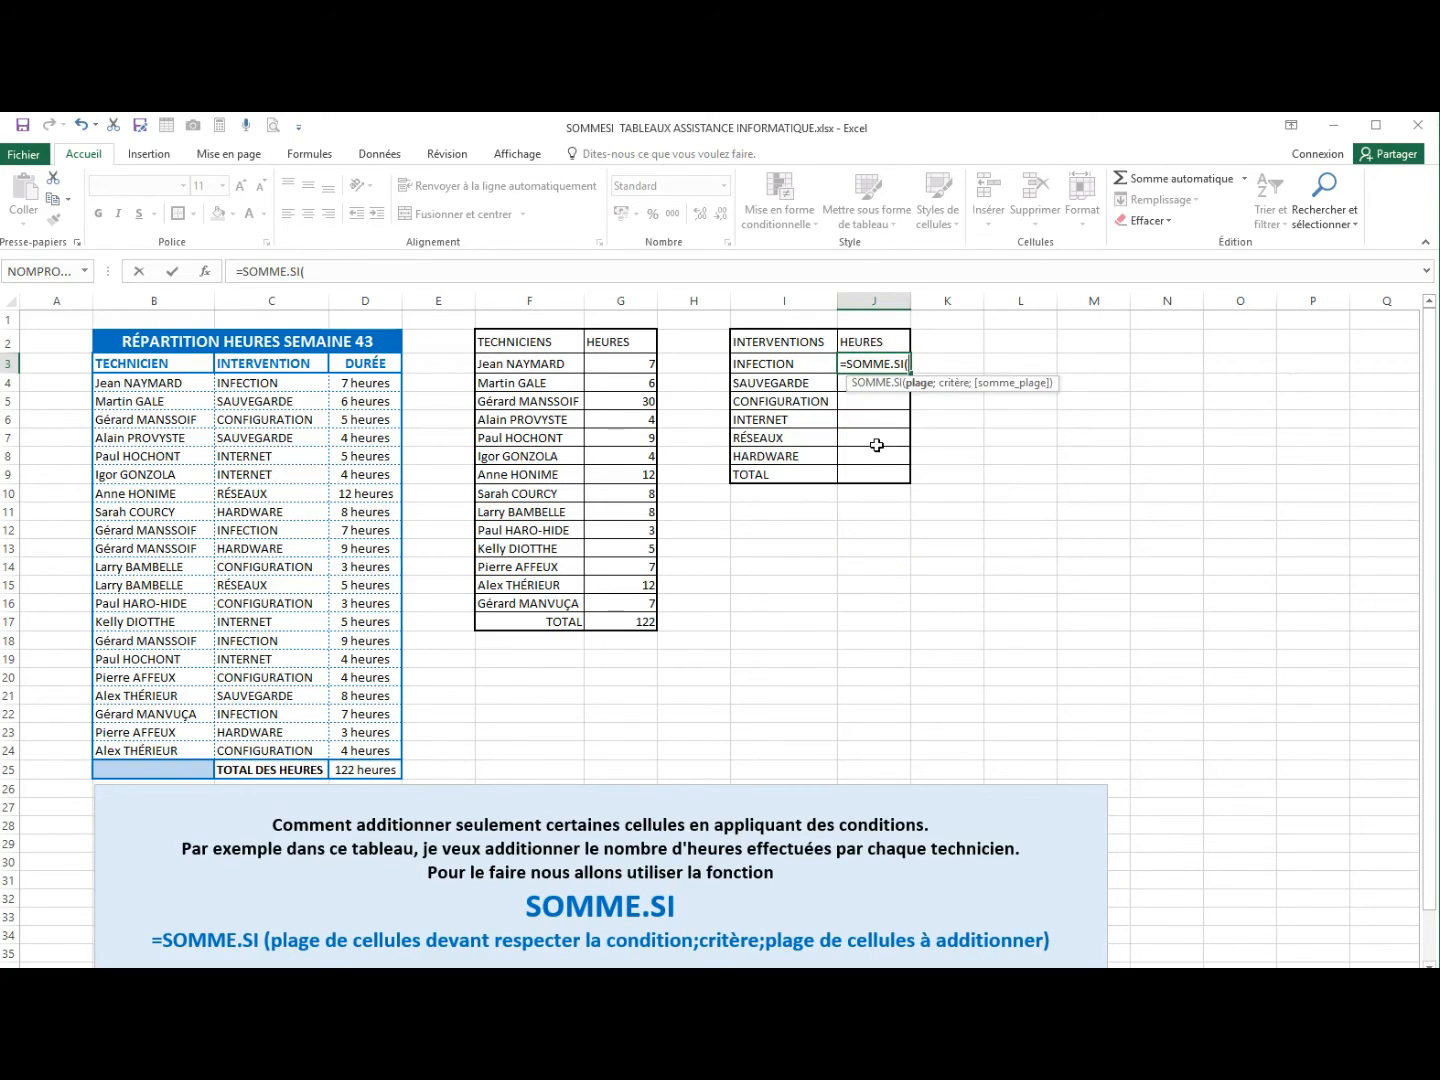
pyautogui.click(205, 275)
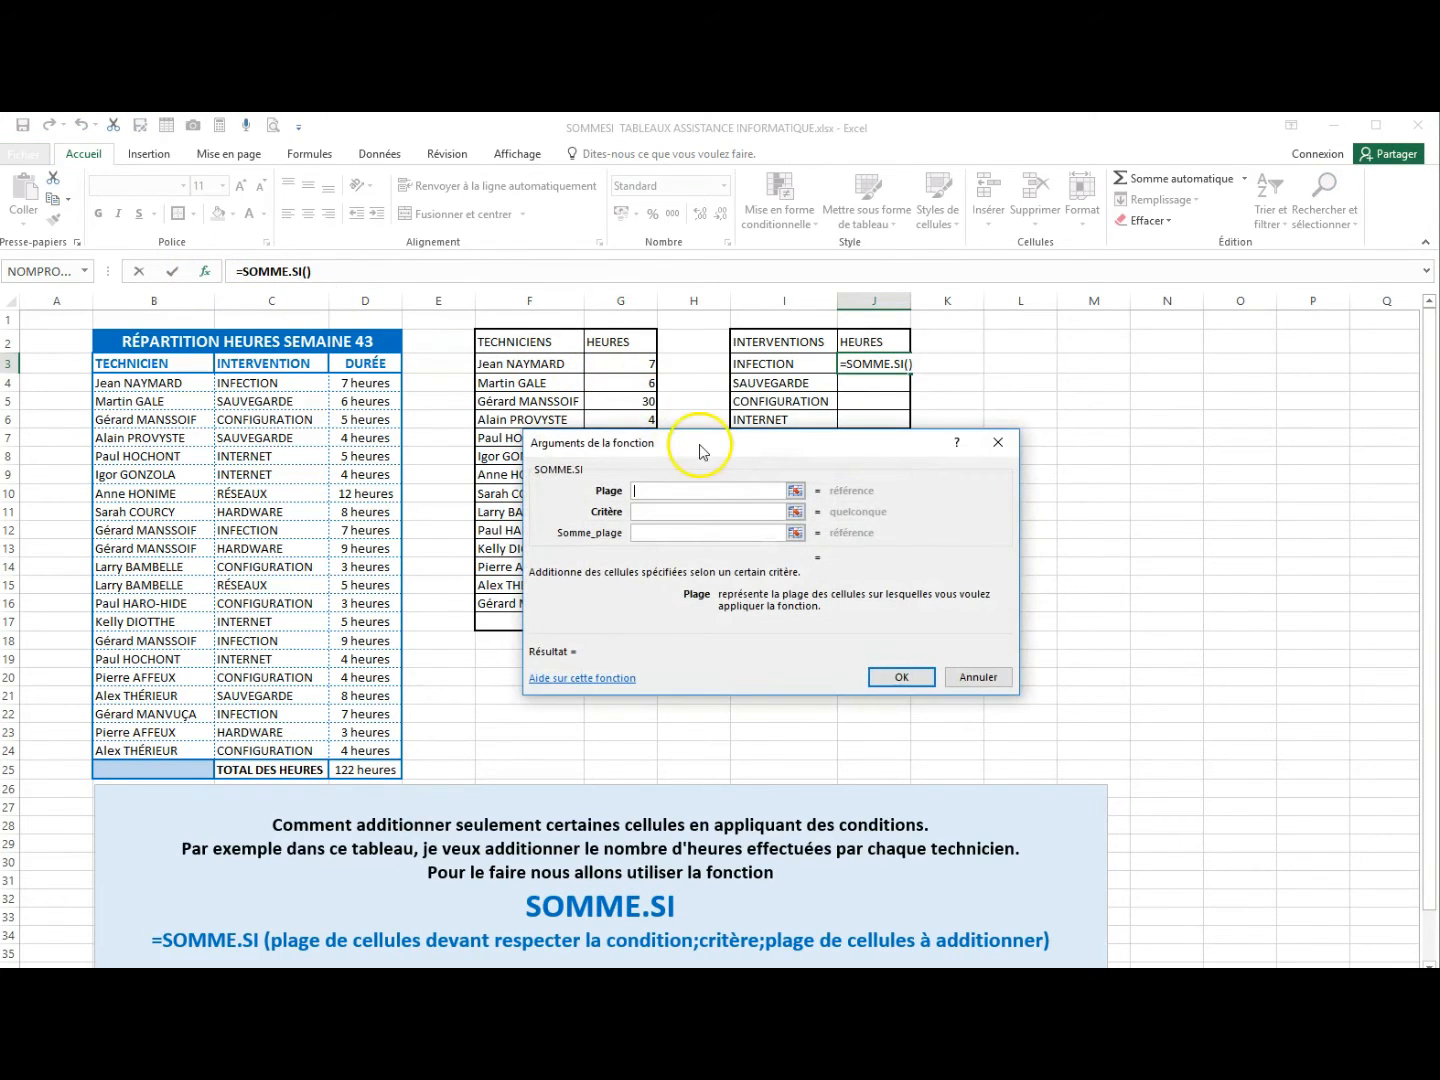
pyautogui.moveTo(692, 446); pyautogui.dragTo(887, 508)
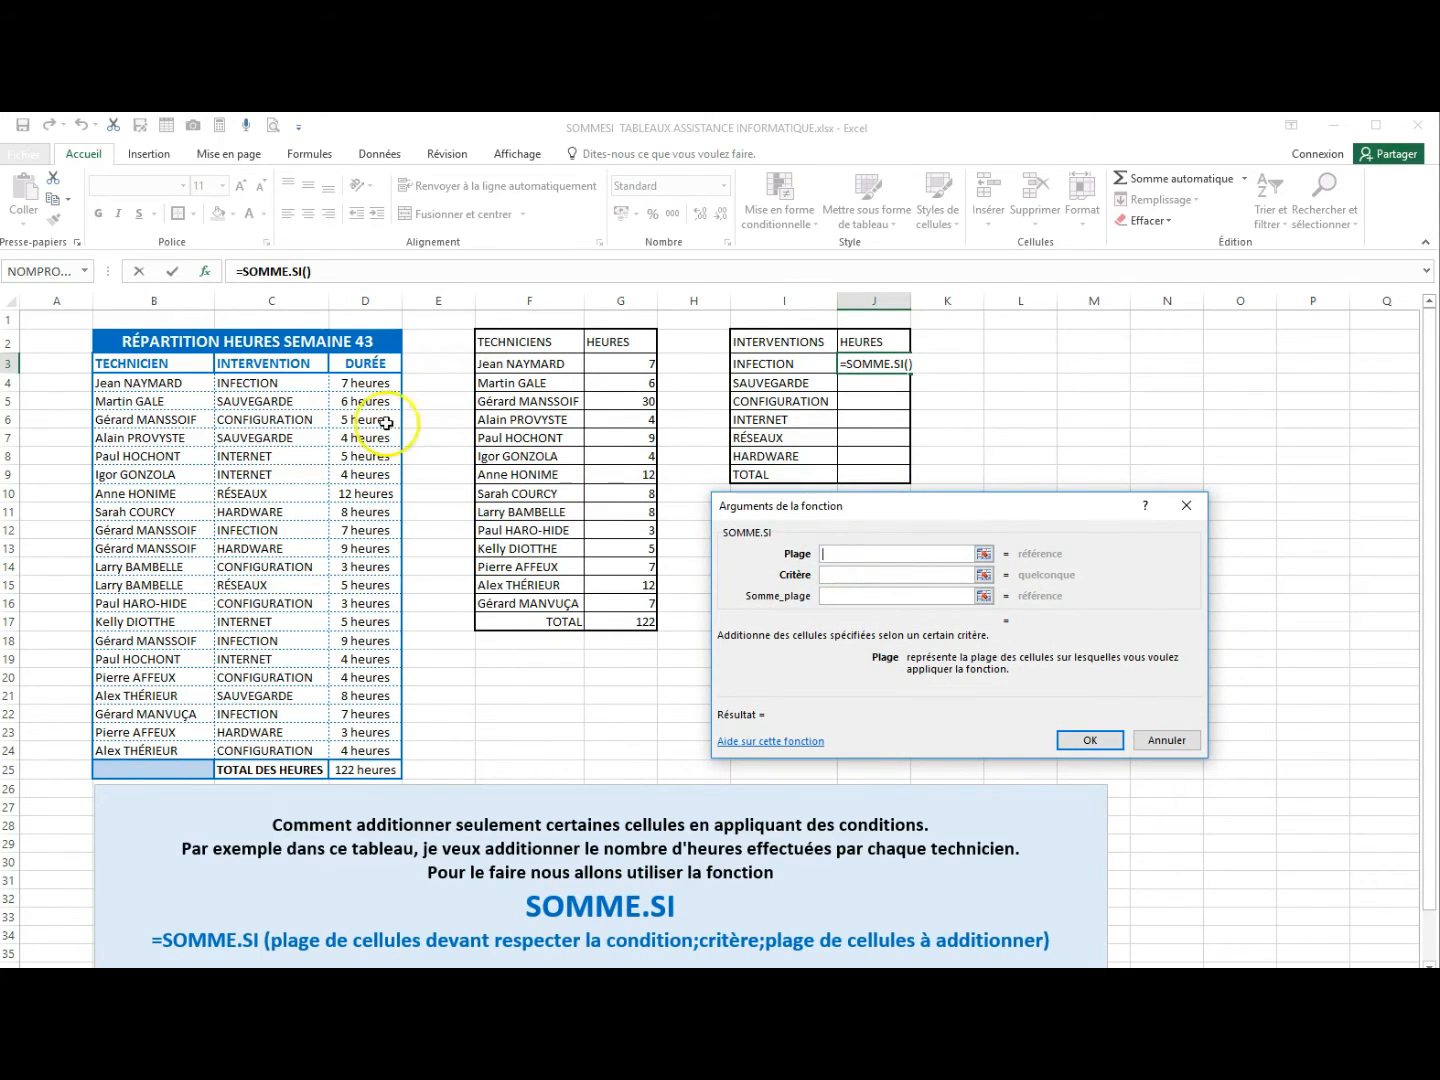
pyautogui.moveTo(260, 384); pyautogui.dragTo(270, 750)
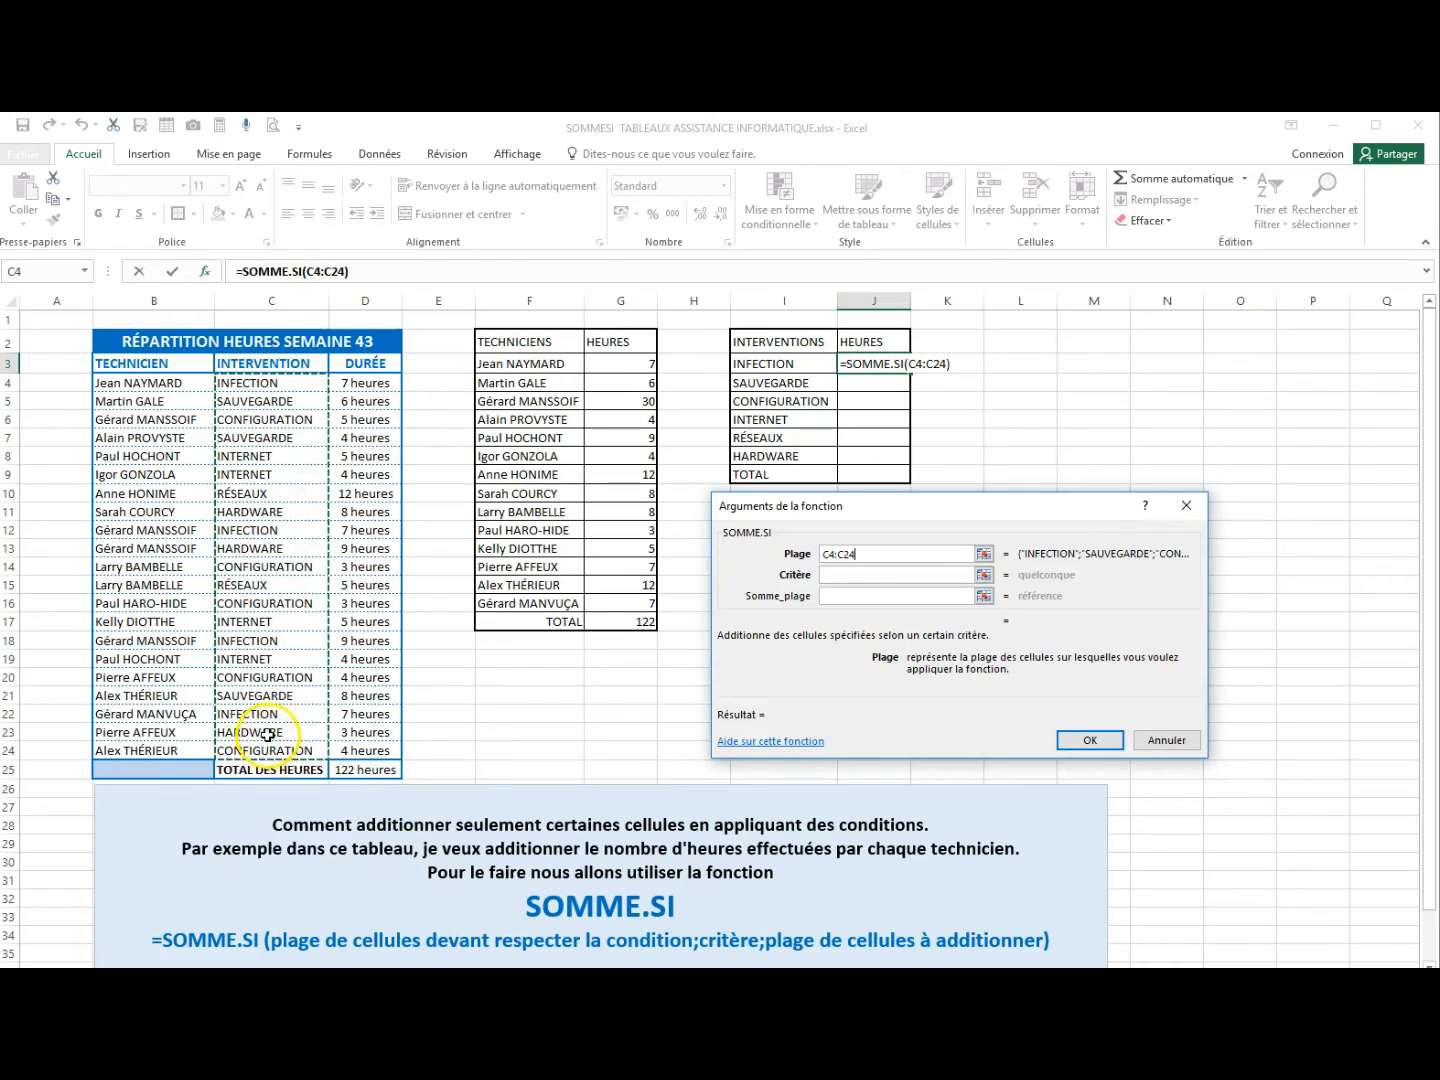
# Set Critère to I3 and Somme_plage to D4:D24, and accept the SOMME.SI formula in J3.
pyautogui.click(852, 574)
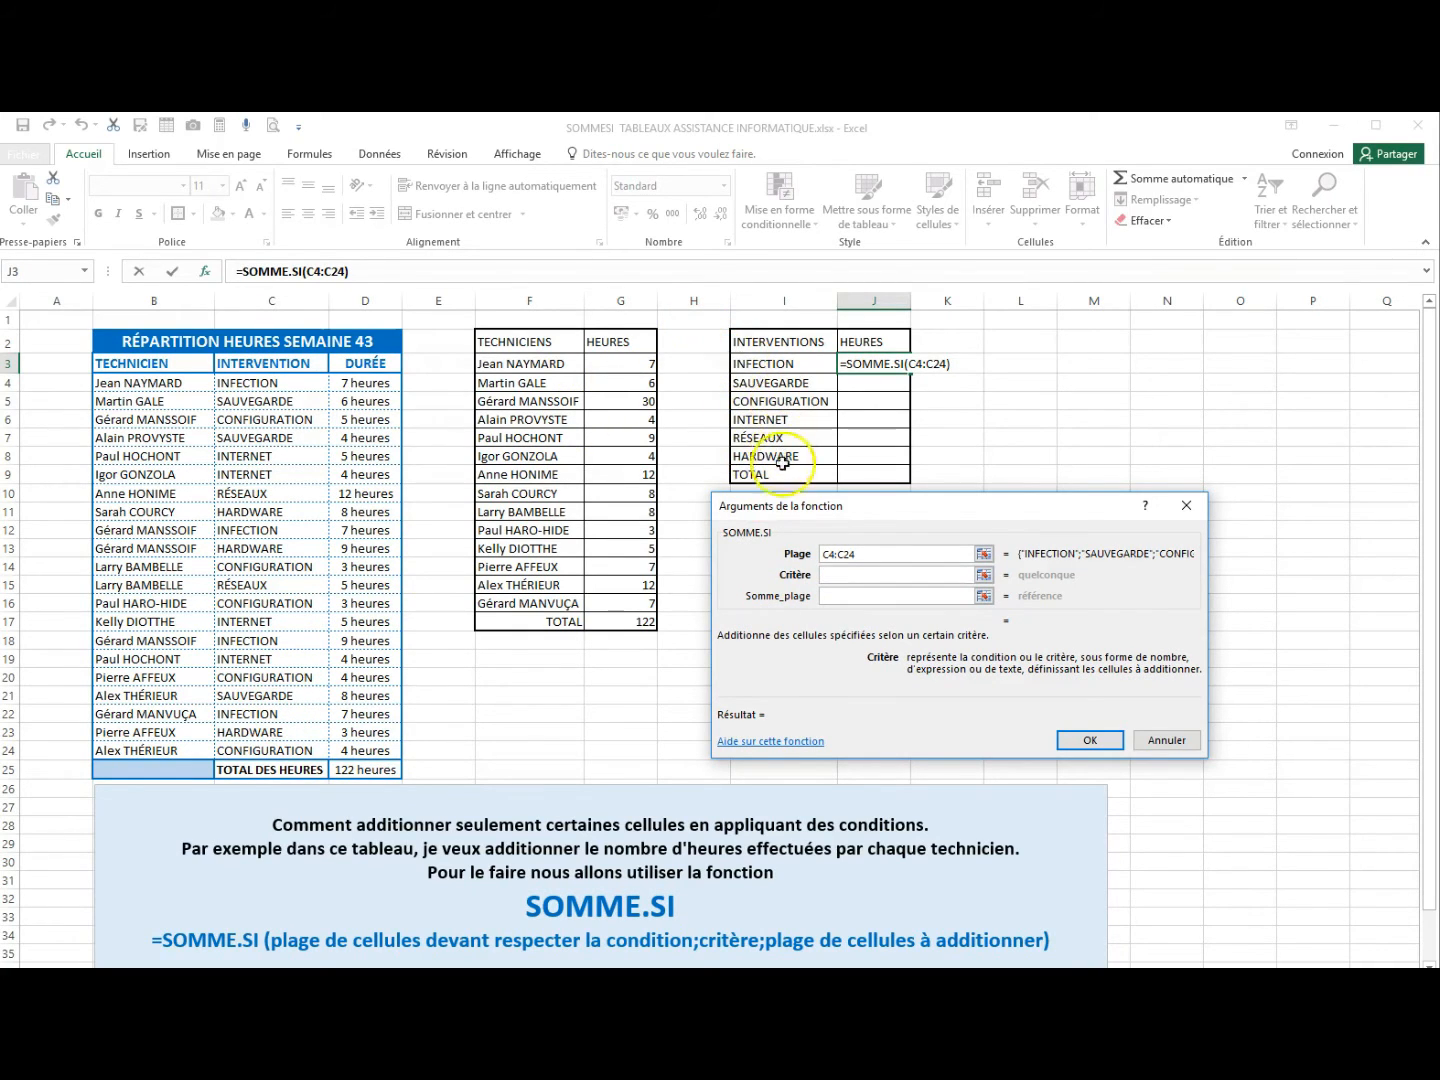
pyautogui.click(757, 364)
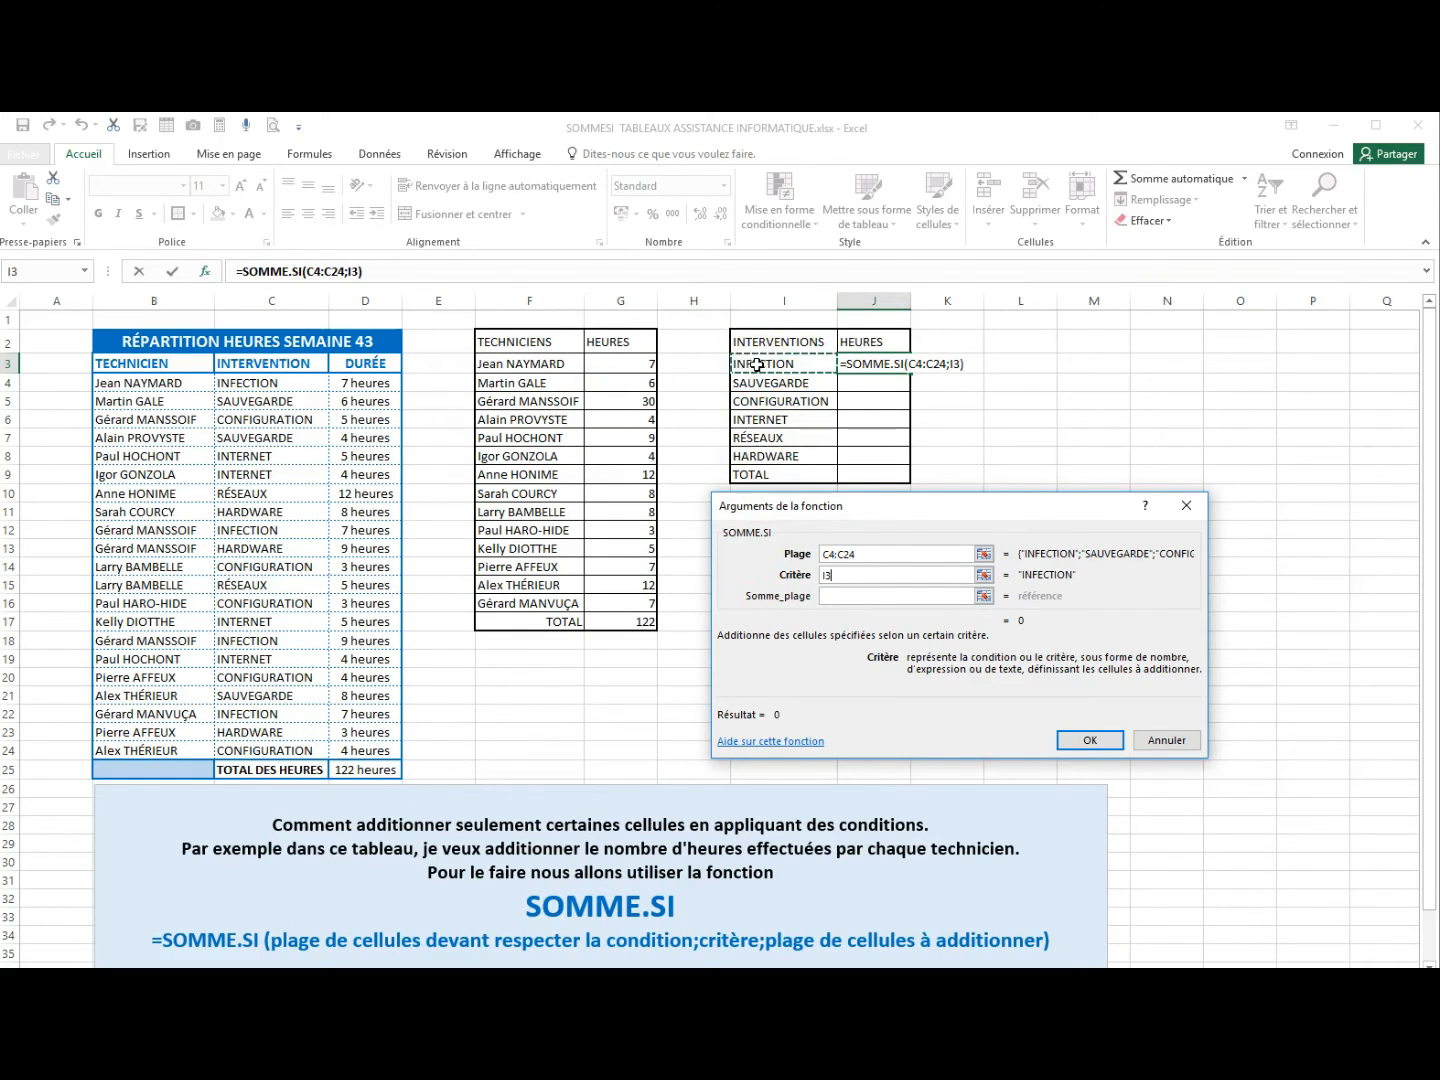
pyautogui.click(828, 597)
pyautogui.moveTo(365, 384); pyautogui.dragTo(366, 750)
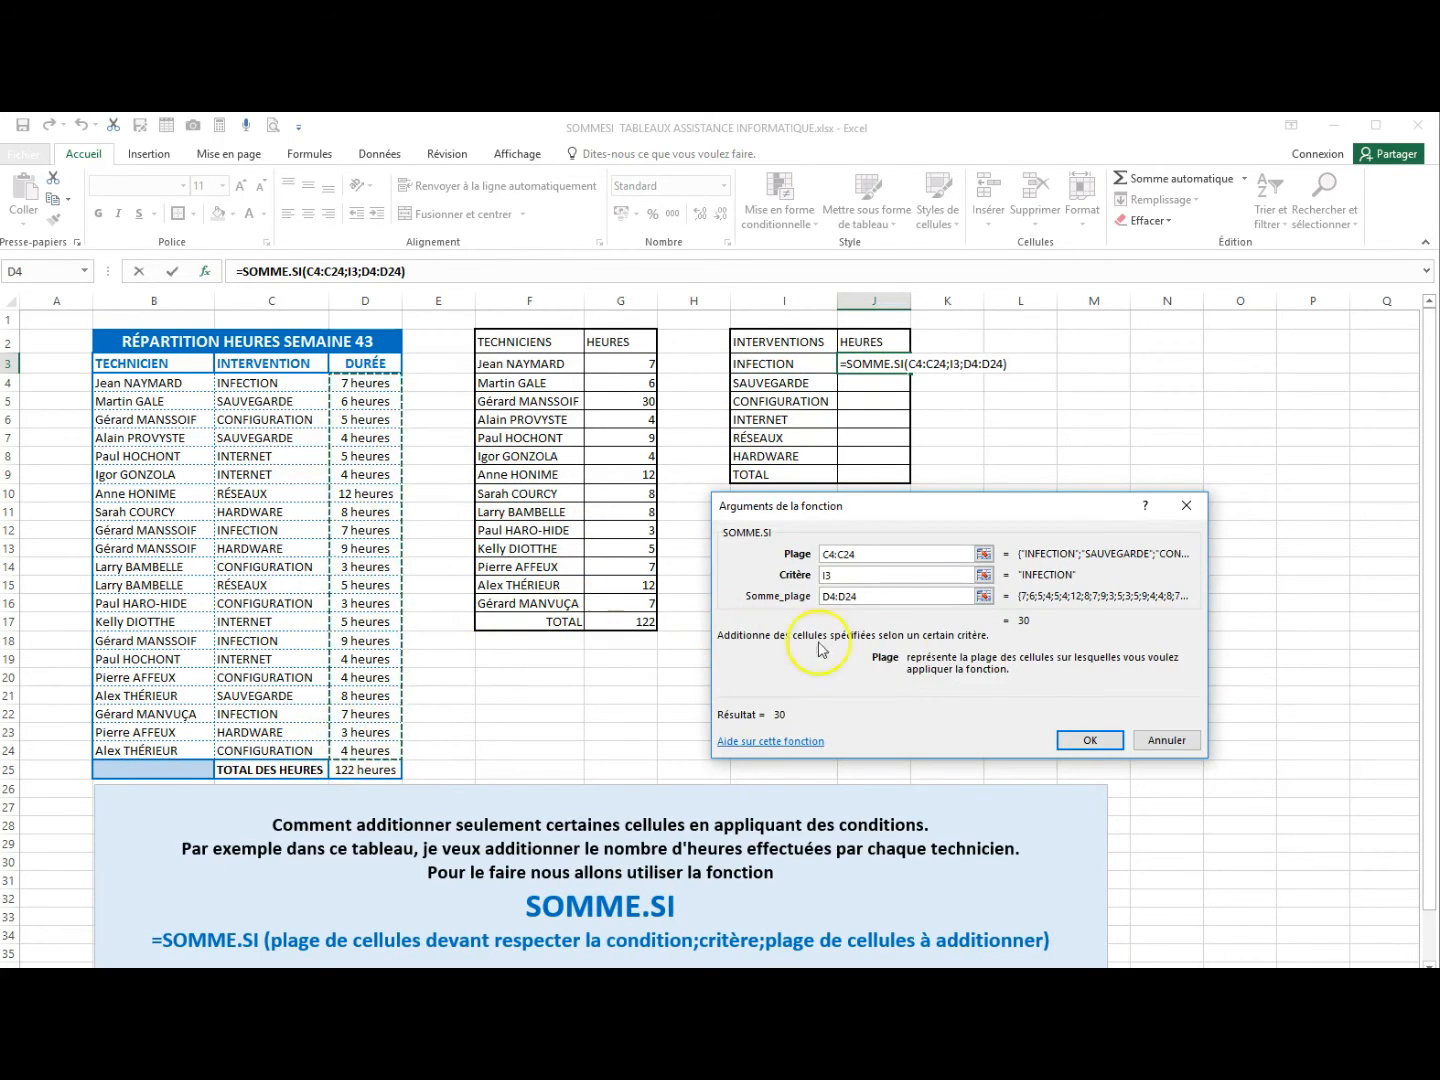
pyautogui.click(1088, 740)
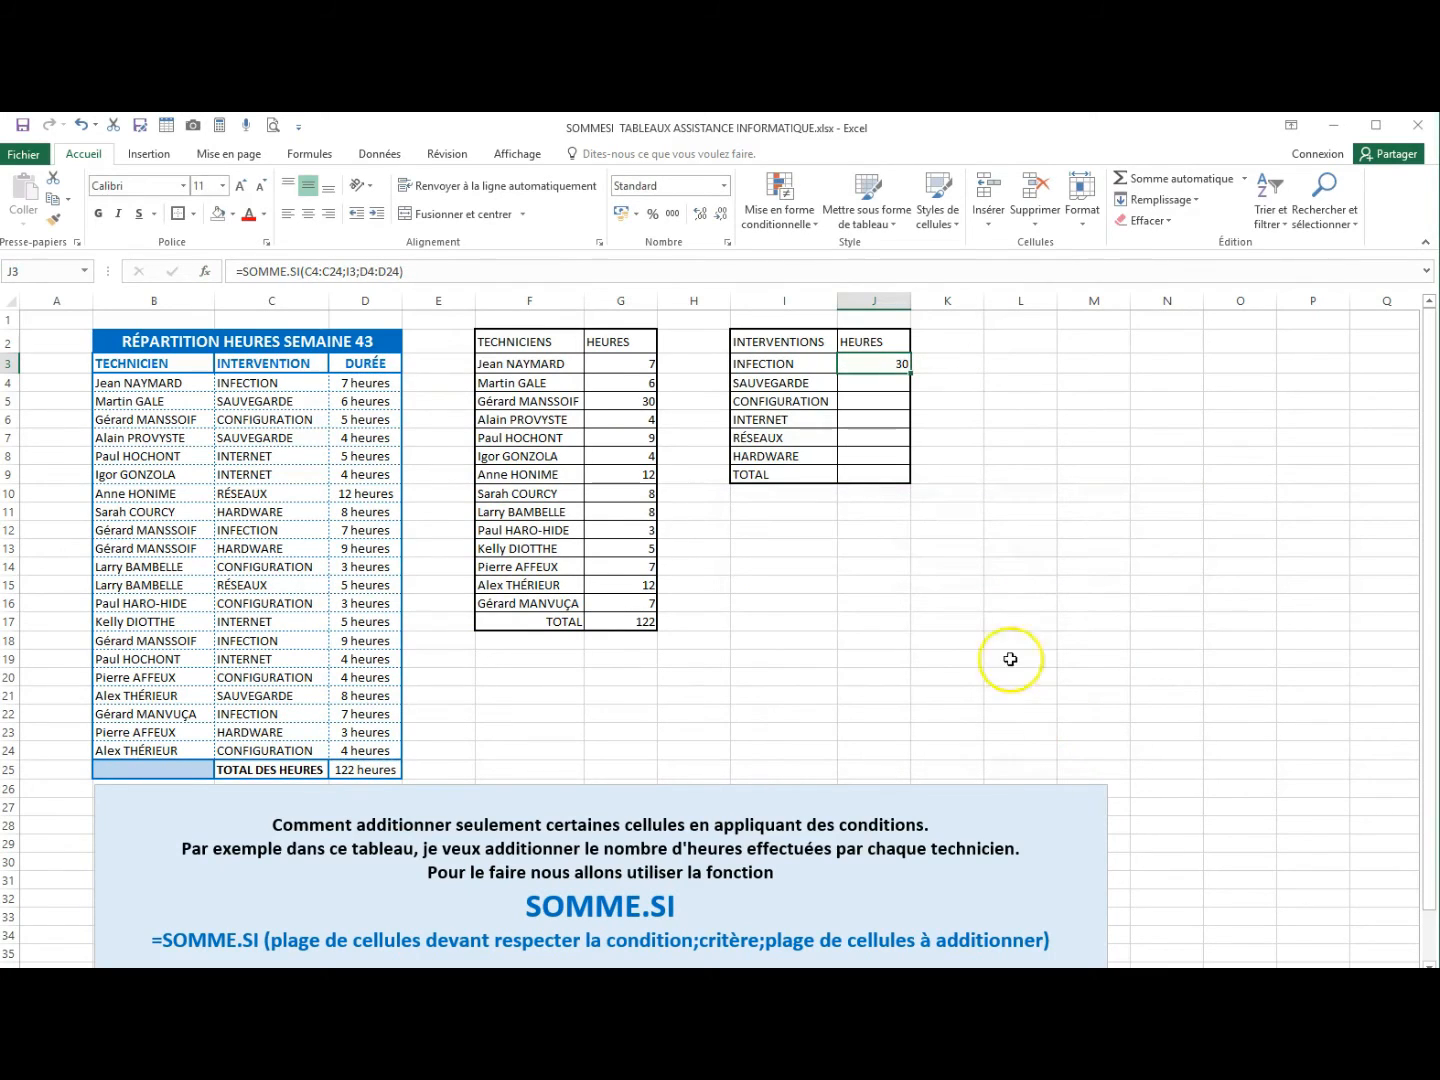
# Copy the J3 formula down to J8 and add an automatic sum of J3:J8 in J9.
pyautogui.click(868, 342)
pyautogui.moveTo(911, 372); pyautogui.dragTo(912, 458)
pyautogui.click(1020, 437)
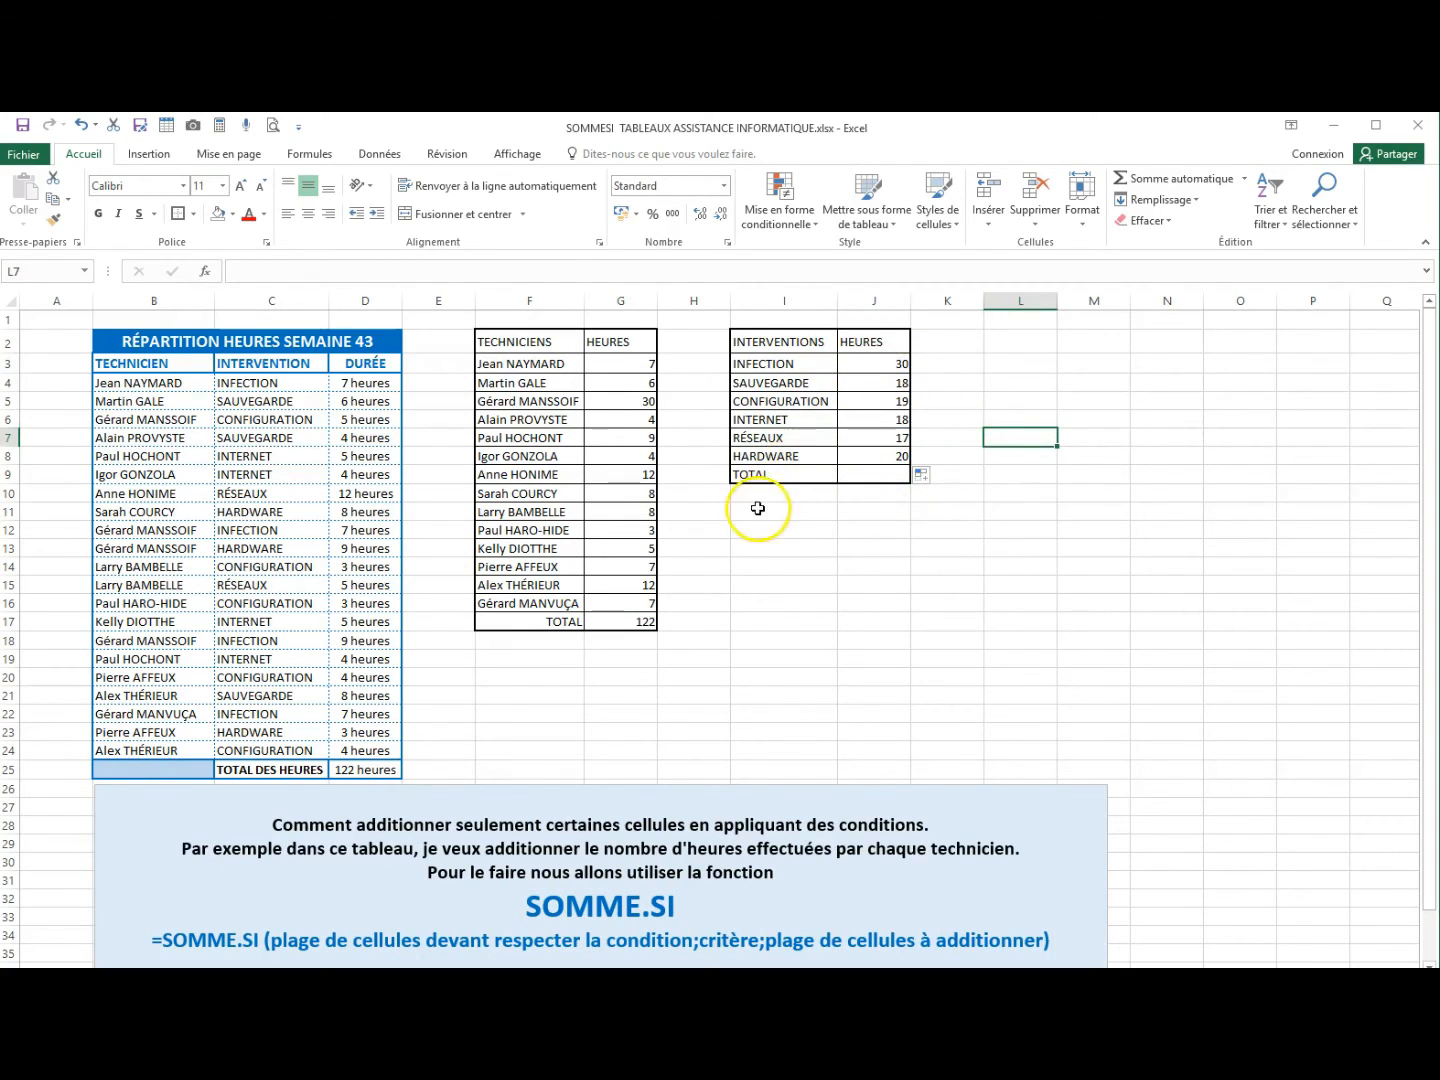
pyautogui.click(857, 478)
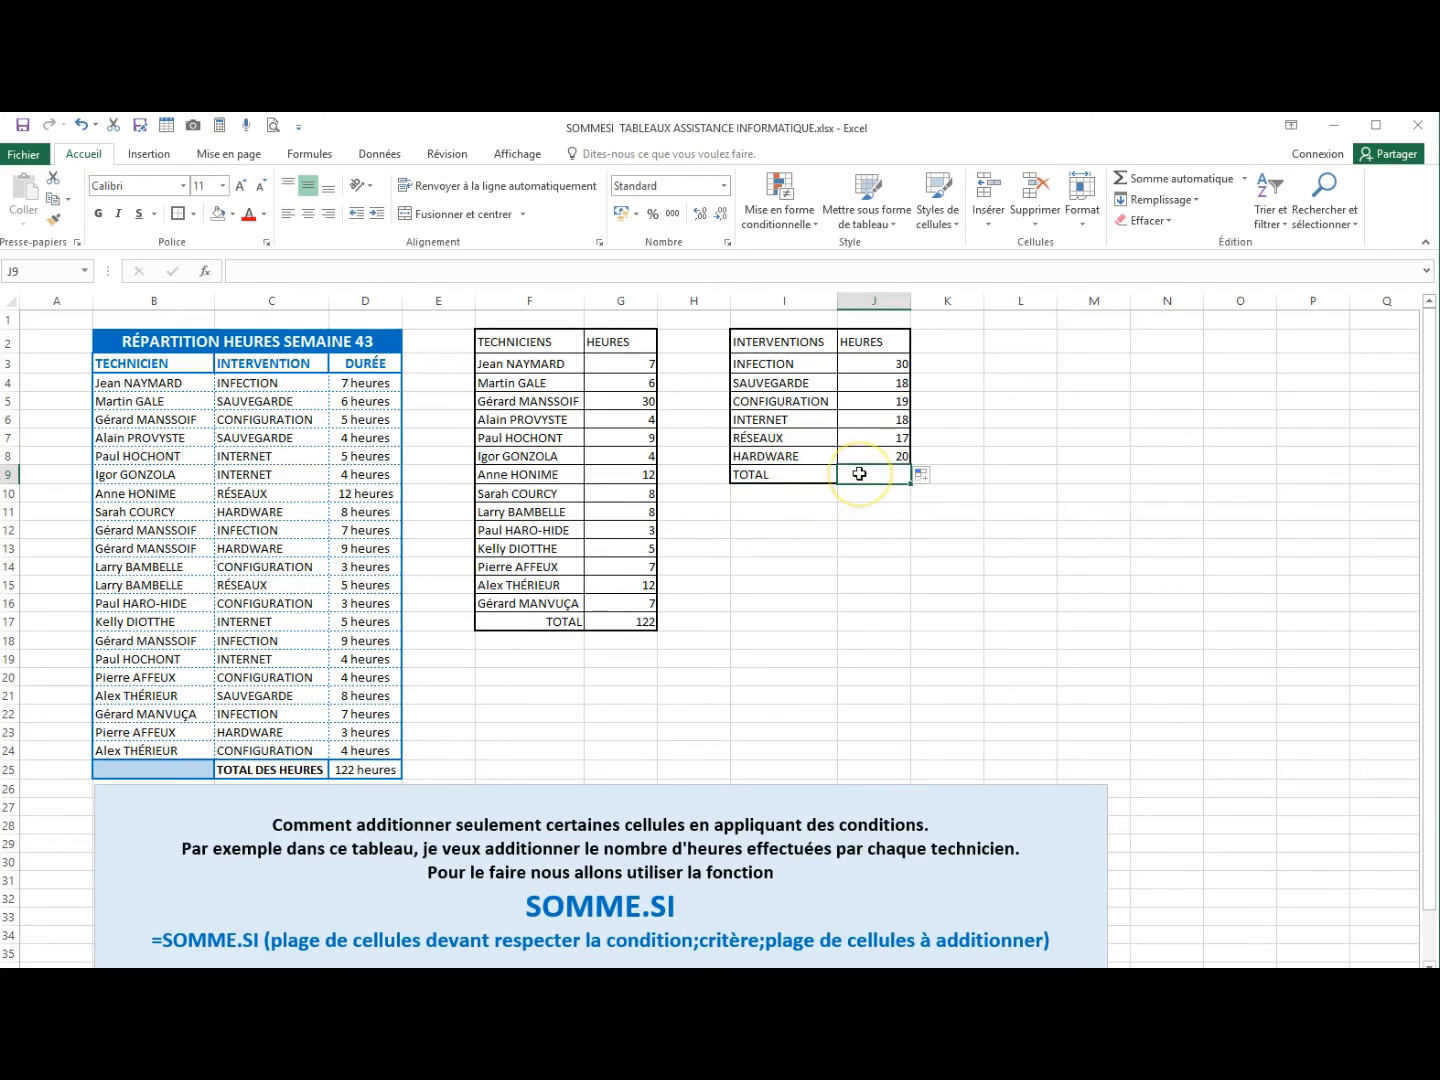
pyautogui.click(1140, 188)
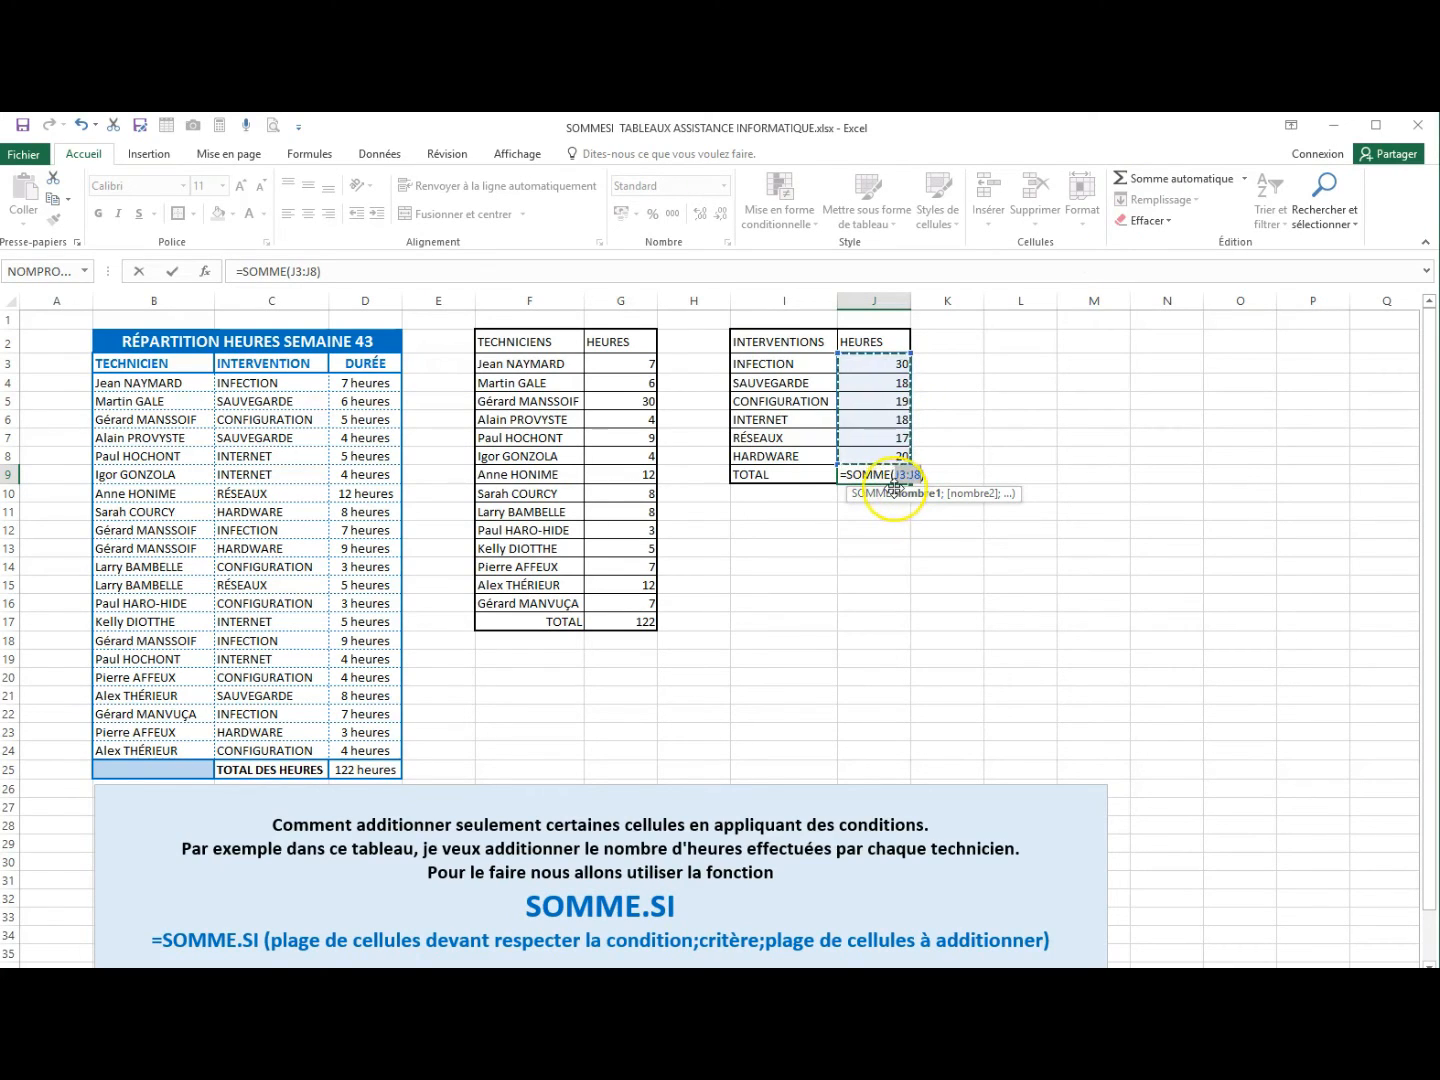
pyautogui.press('Return')
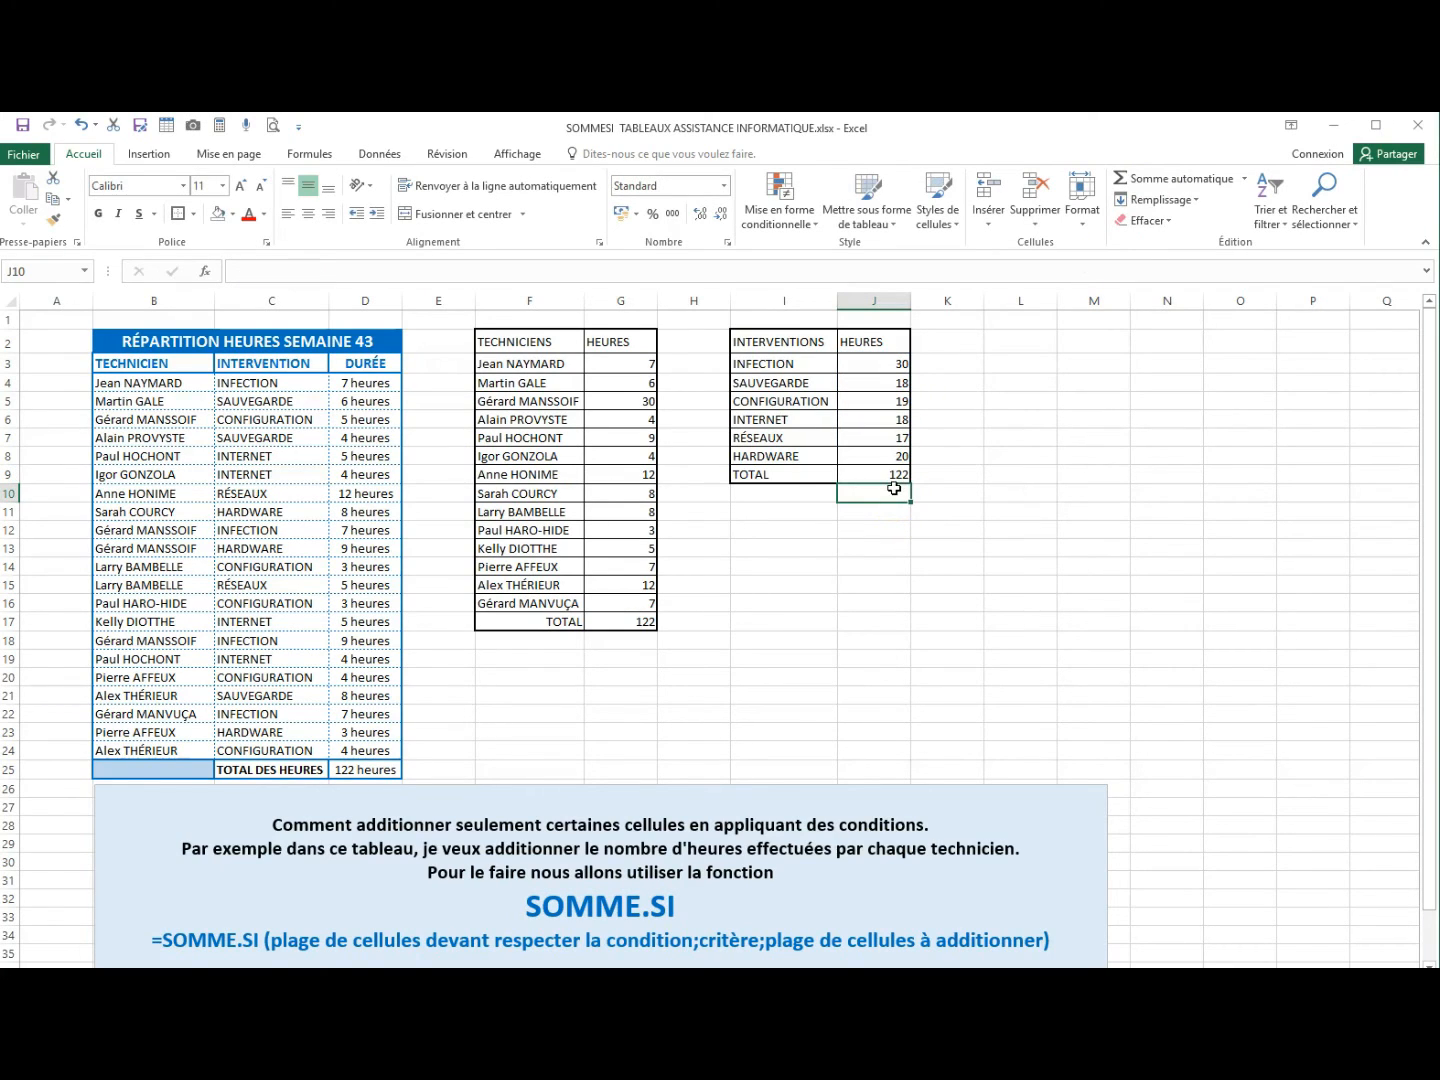